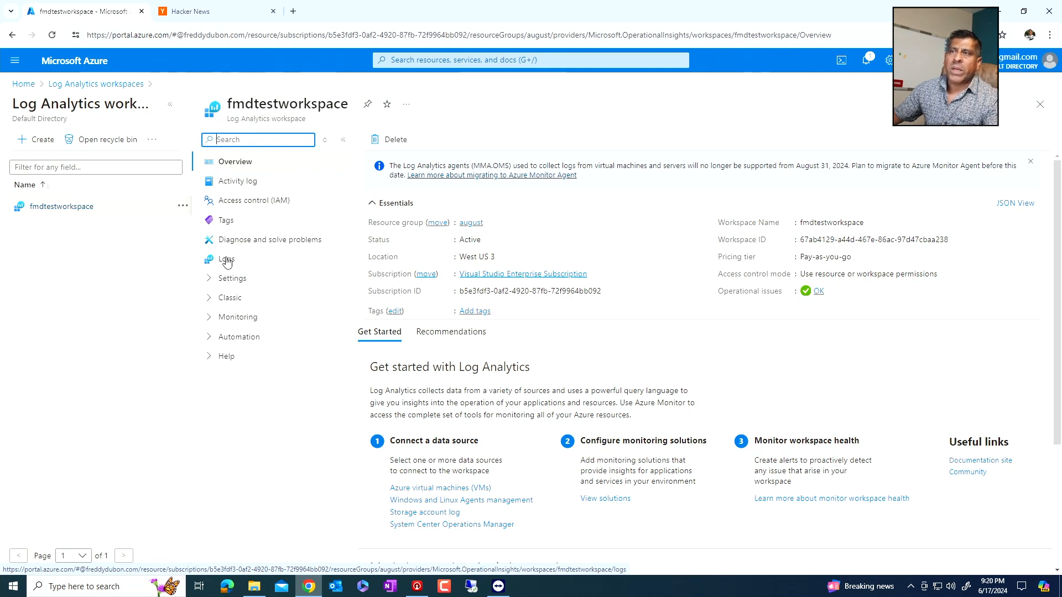
- Open the fmdtestworkspace query editor without the sample queries, and open the workspace's list of tables
click(226, 267)
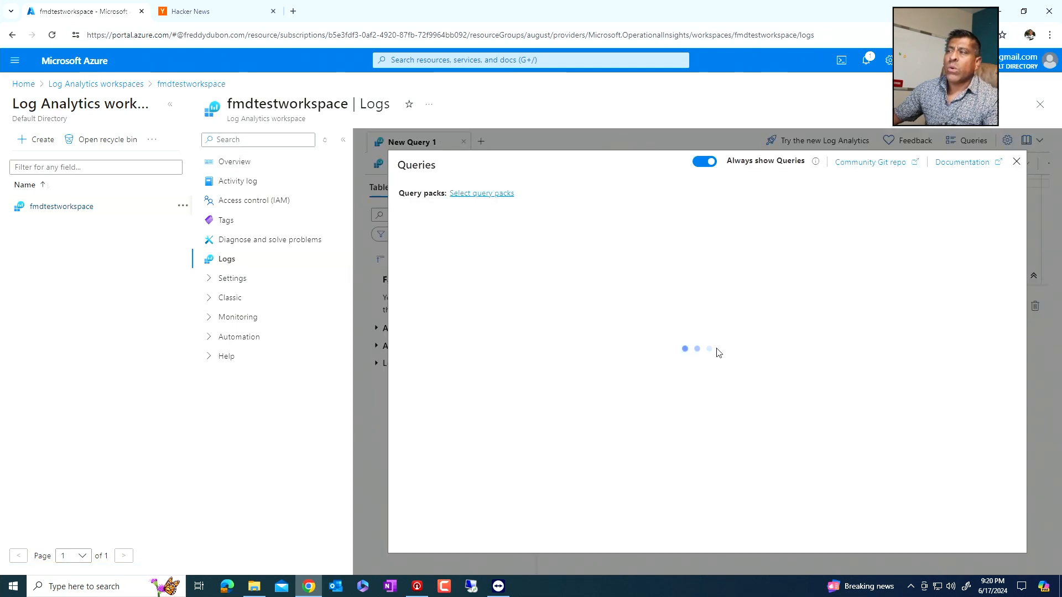
click(1017, 163)
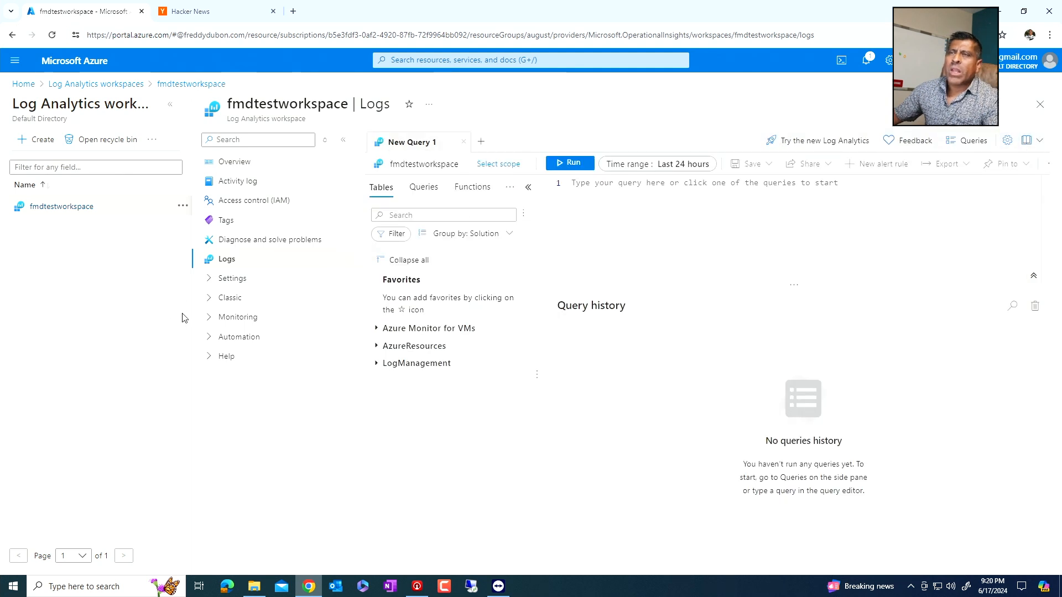
click(208, 284)
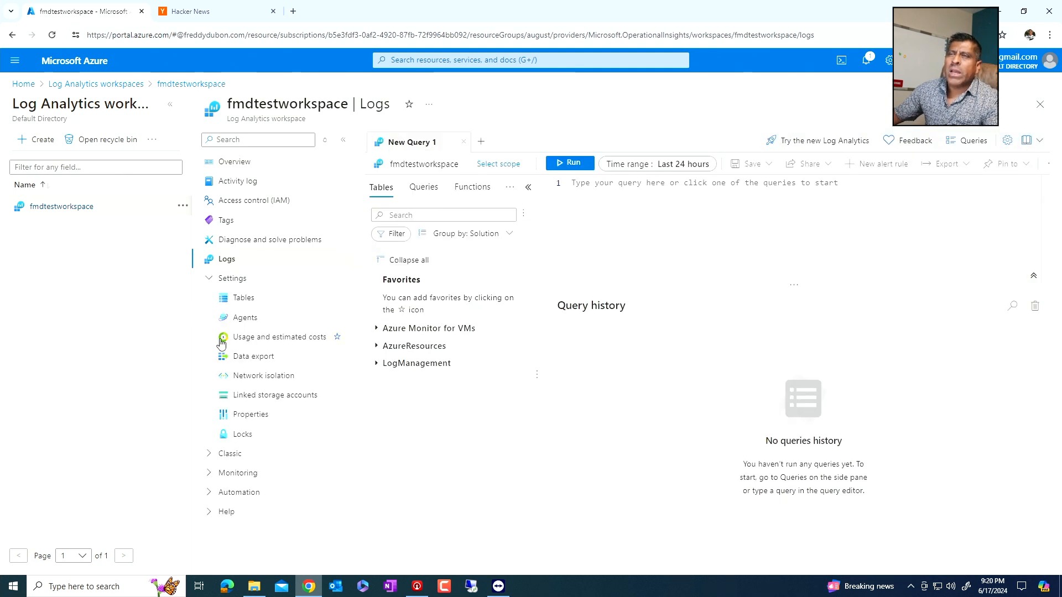
click(245, 301)
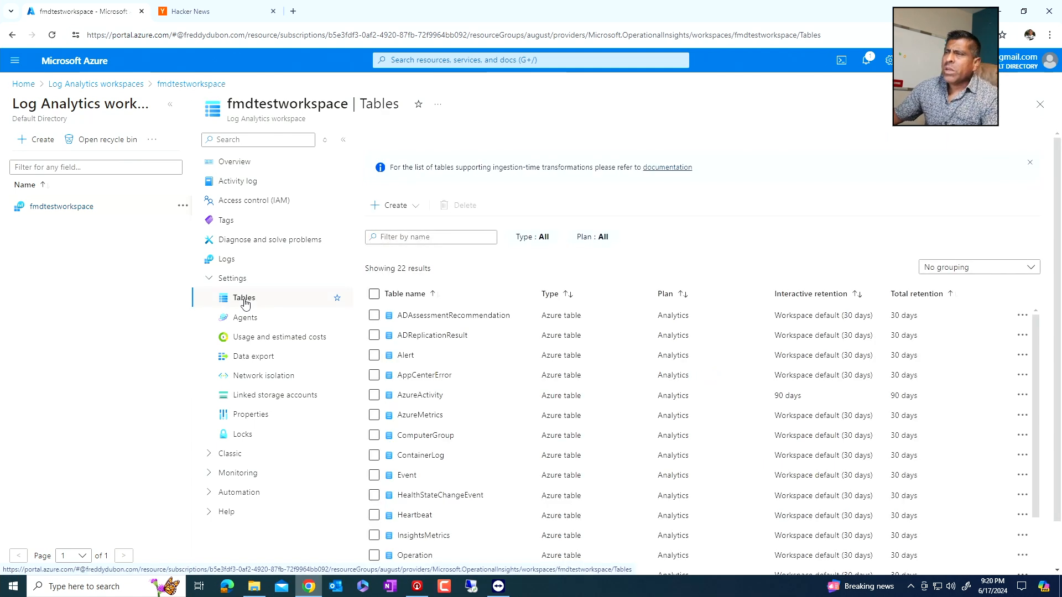
- Examine the workspace's tables, comparing their plans, interactive retention and total retention periods
scroll(538, 332, down, 2)
scroll(538, 332, up, 2)
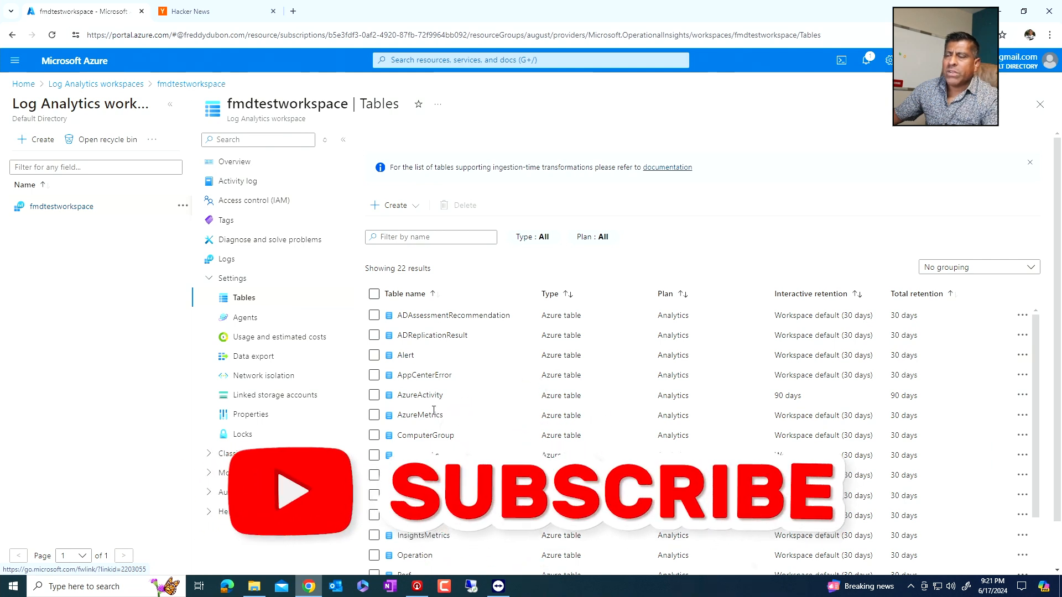
scroll(423, 426, down, 1)
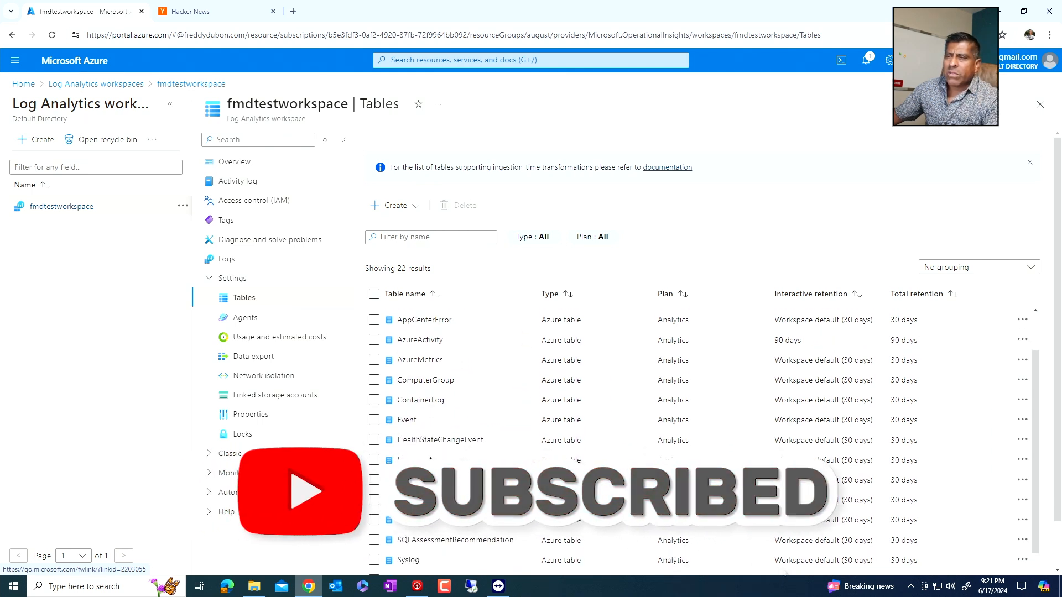
scroll(420, 435, down, 1)
scroll(420, 435, down, 1)
scroll(420, 435, down, 1)
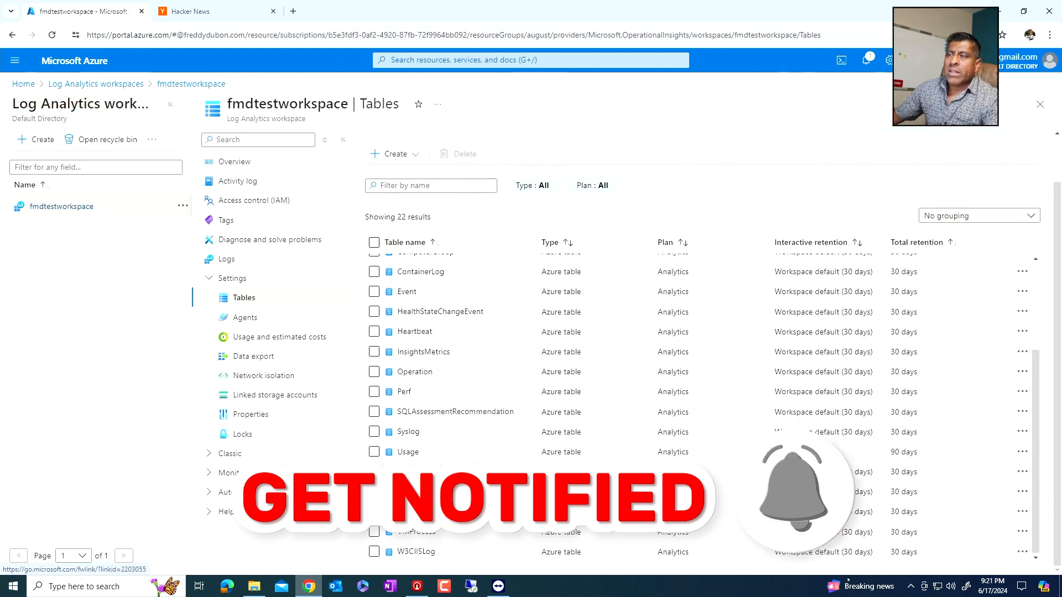
scroll(420, 410, up, 3)
scroll(422, 412, up, 1)
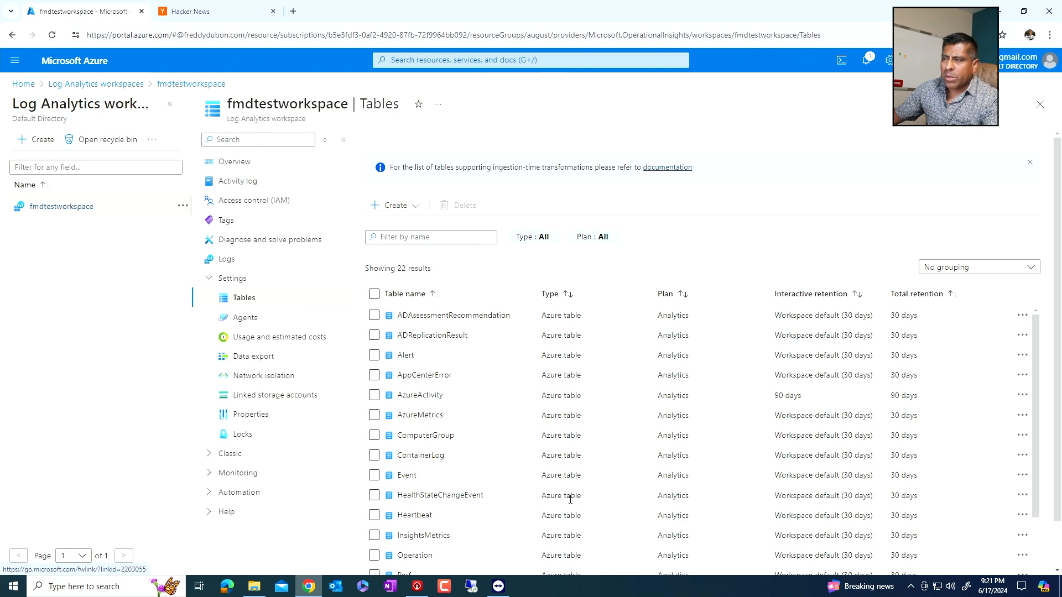
scroll(571, 505, down, 2)
scroll(572, 508, down, 3)
scroll(574, 539, up, 6)
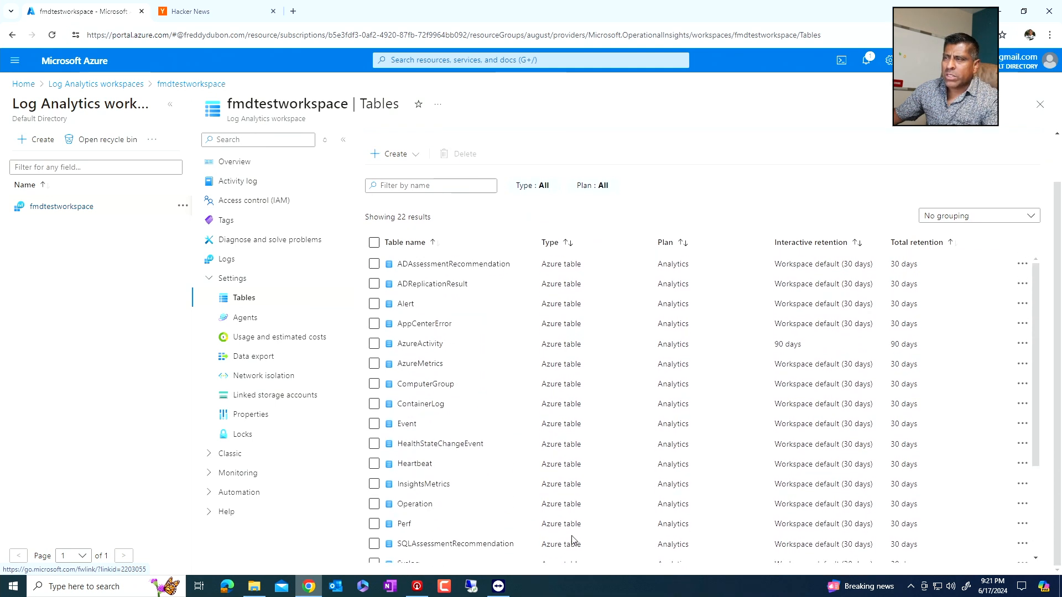
scroll(562, 517, up, 1)
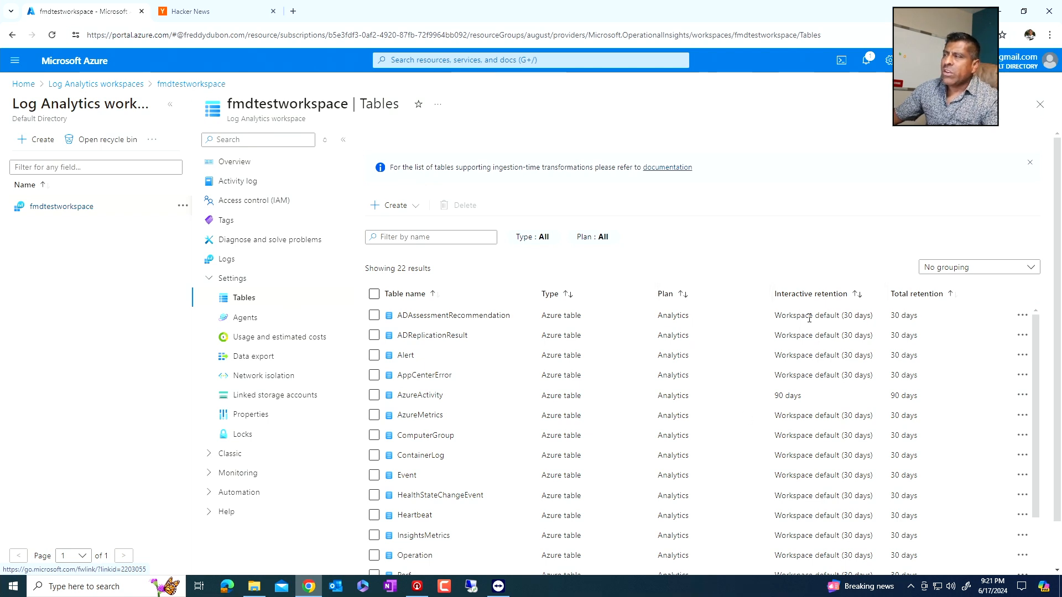
scroll(850, 442, down, 3)
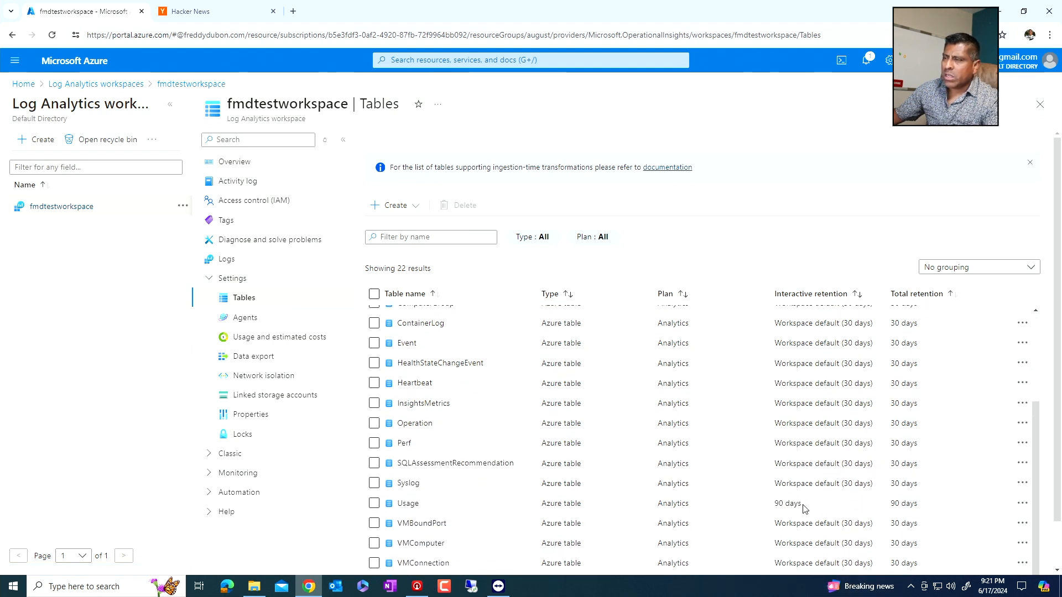
scroll(801, 506, up, 3)
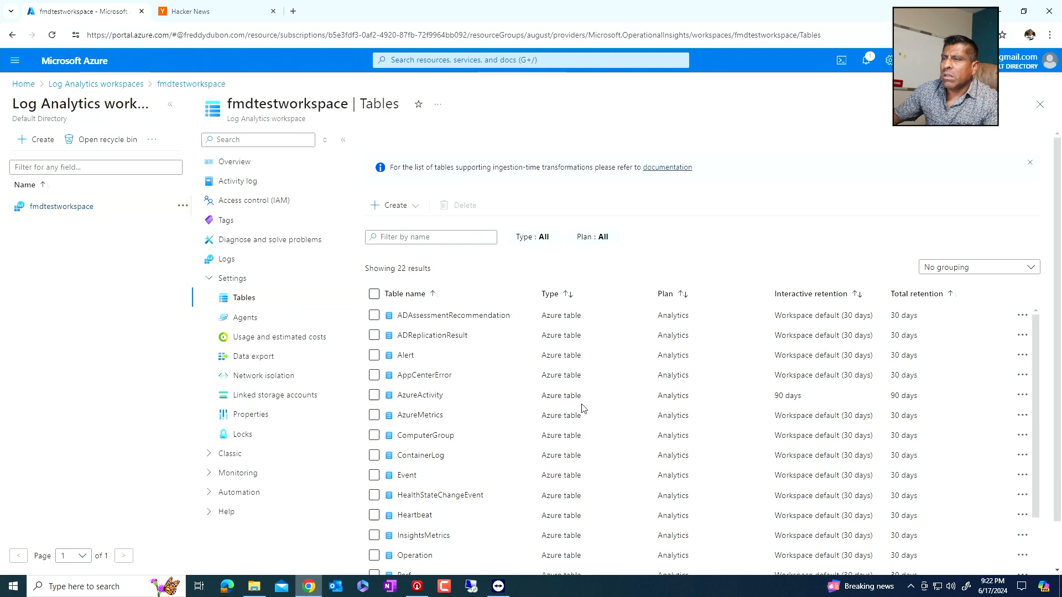
- Open the management settings of the AzureActivity table to reach its data retention options
click(1022, 396)
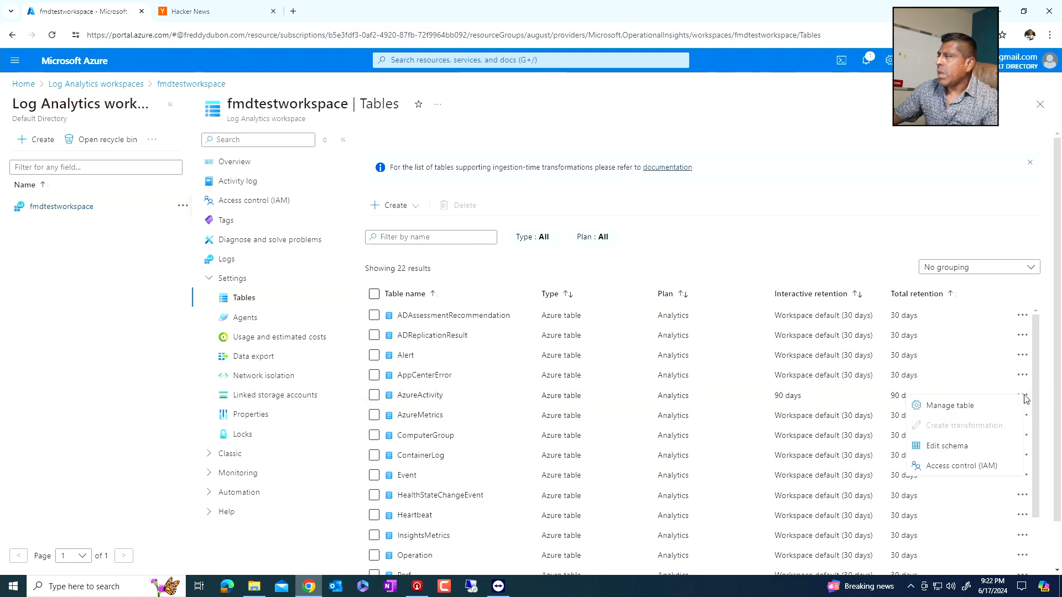
click(956, 408)
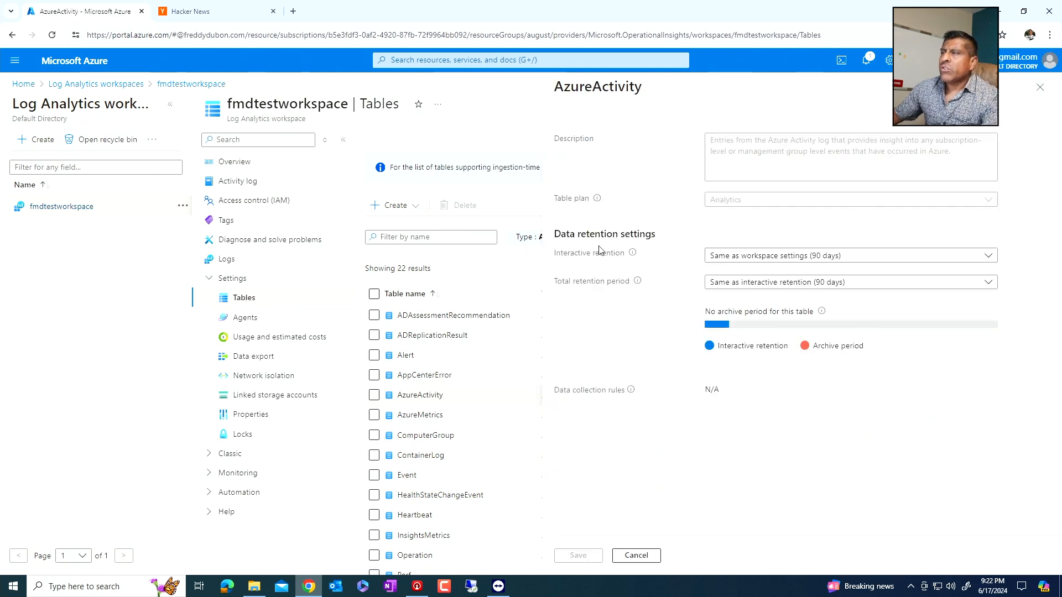
mouse_move(633, 257)
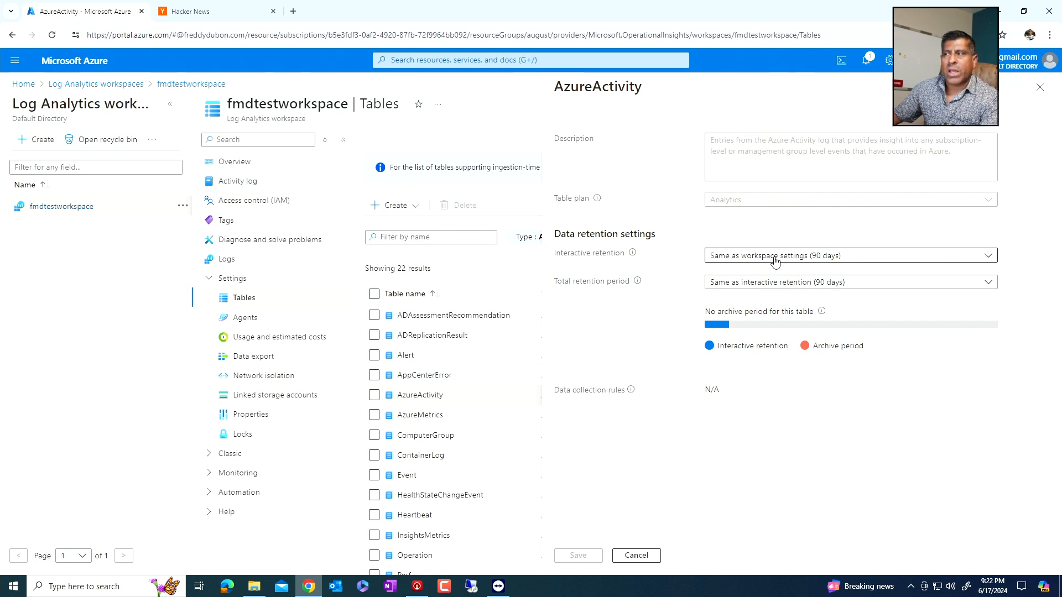
- Try to save the AzureActivity table with an interactive retention of 30 days and a total retention period of 90 days
click(828, 288)
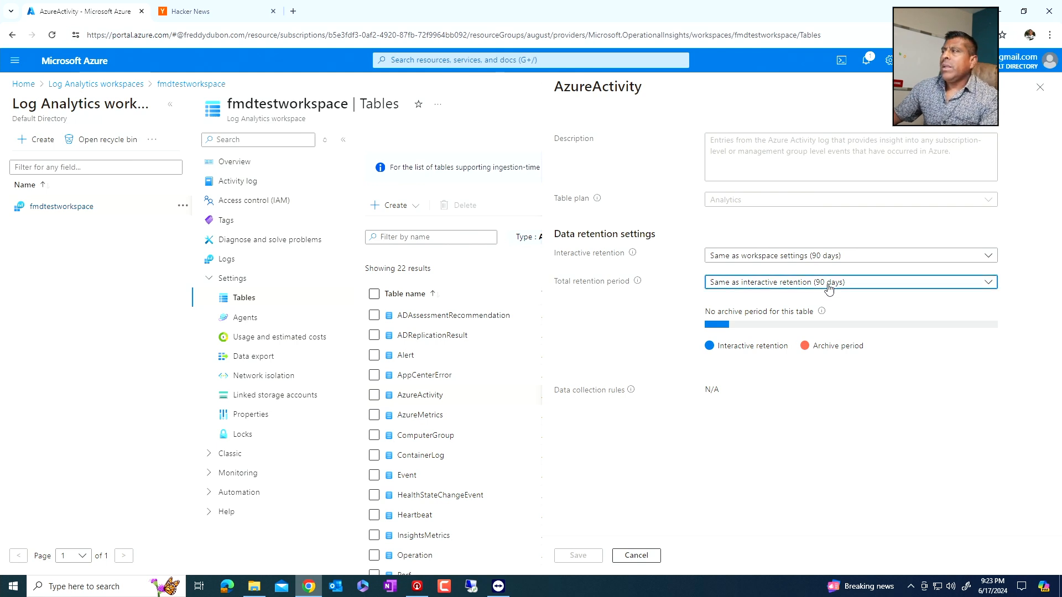
click(839, 257)
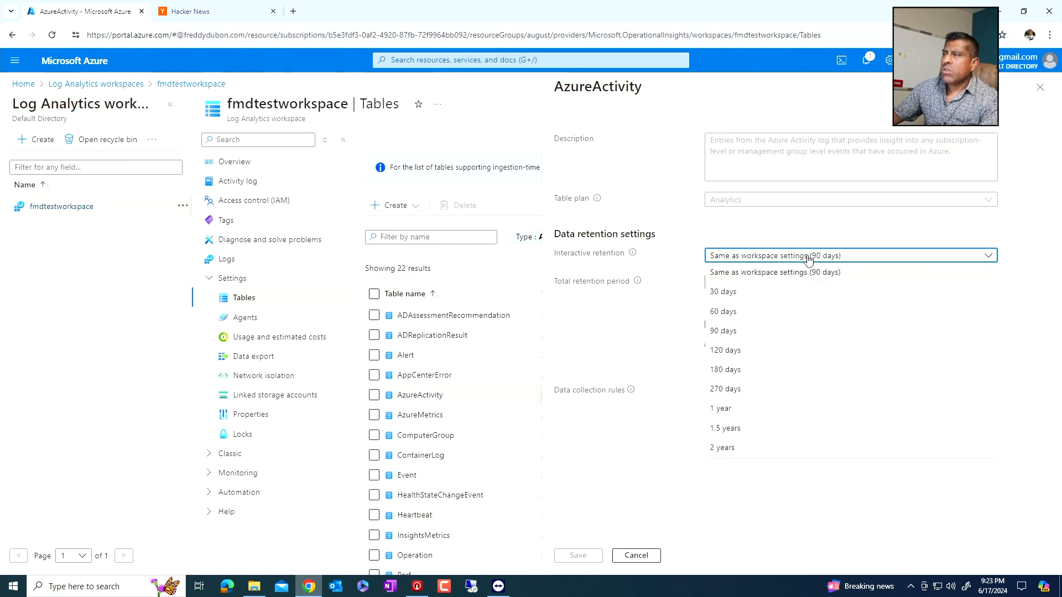
click(746, 296)
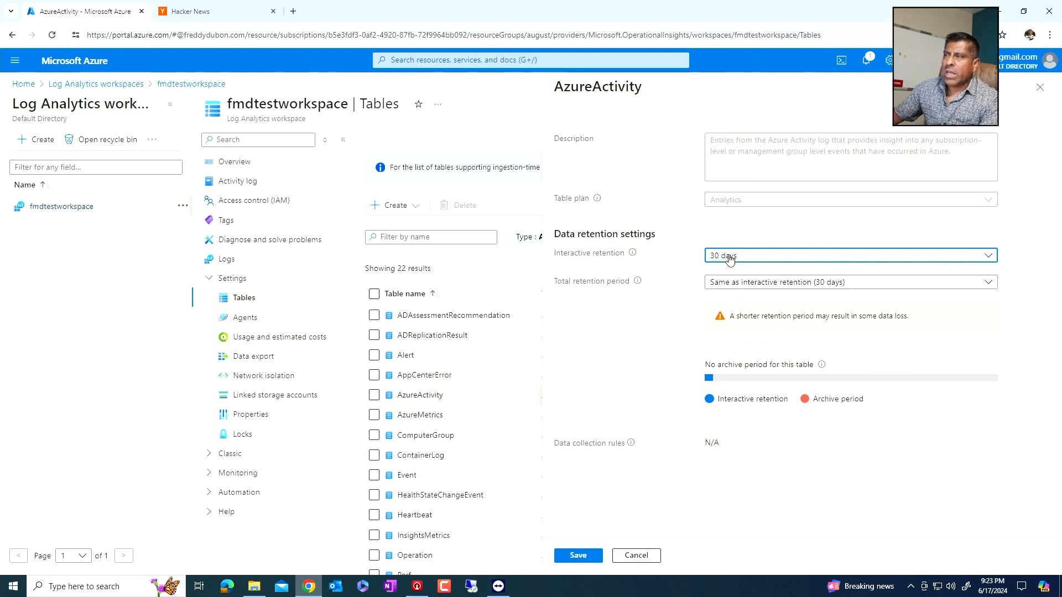
click(831, 284)
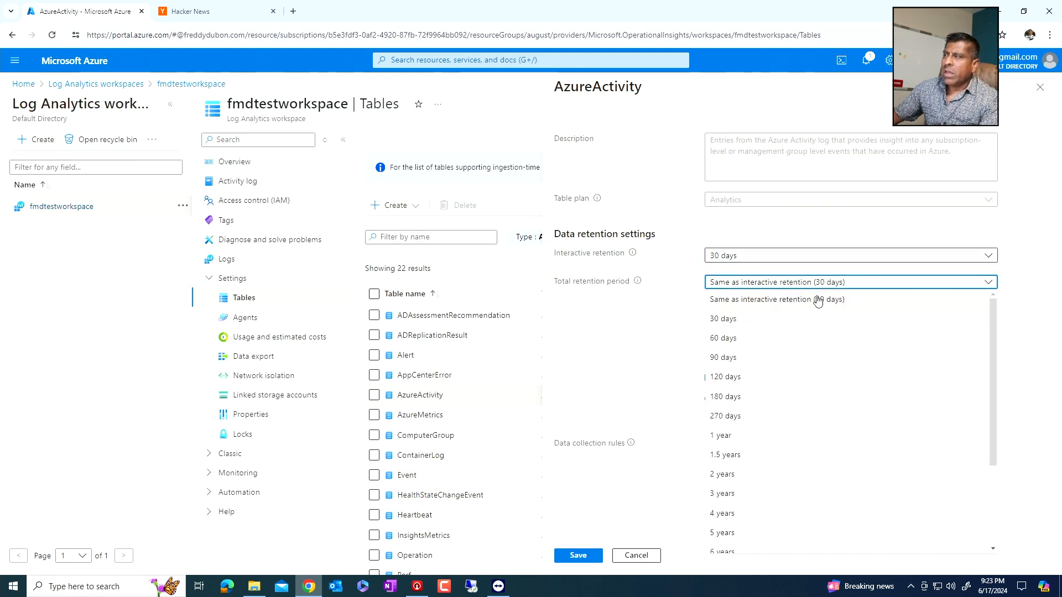
click(741, 357)
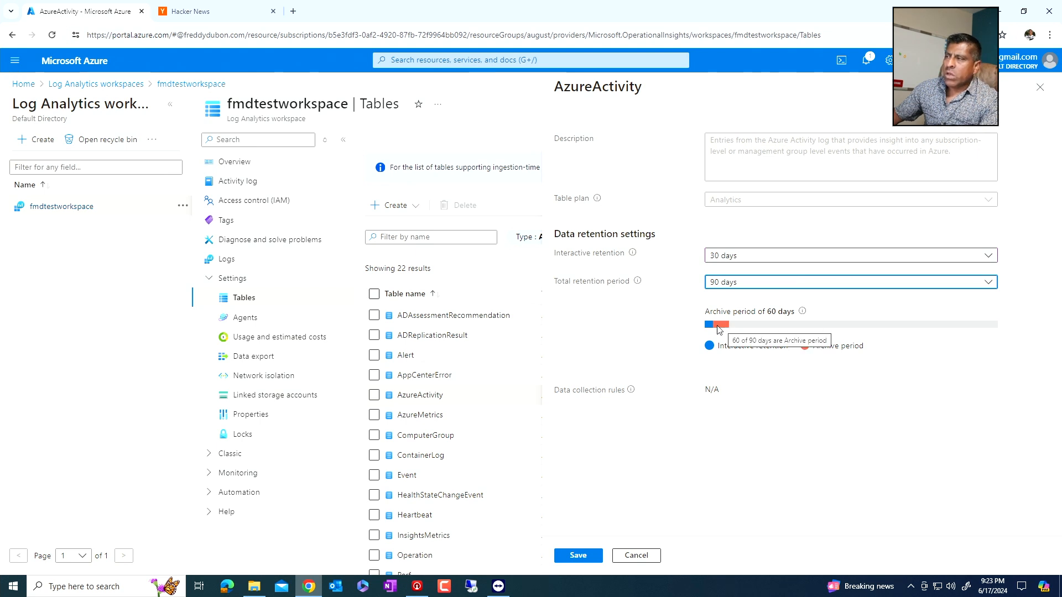
click(569, 556)
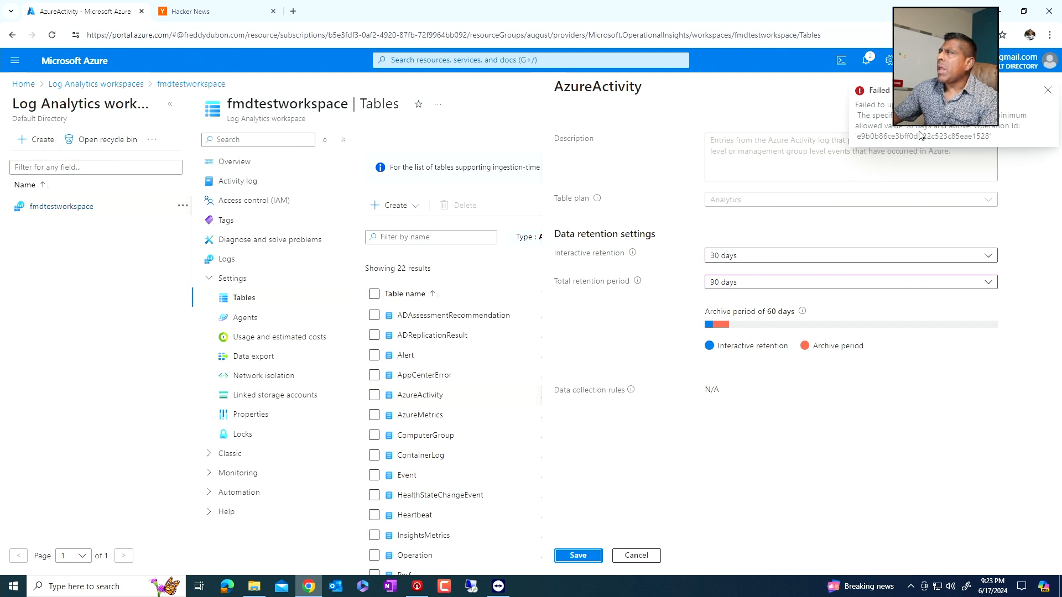
click(1047, 91)
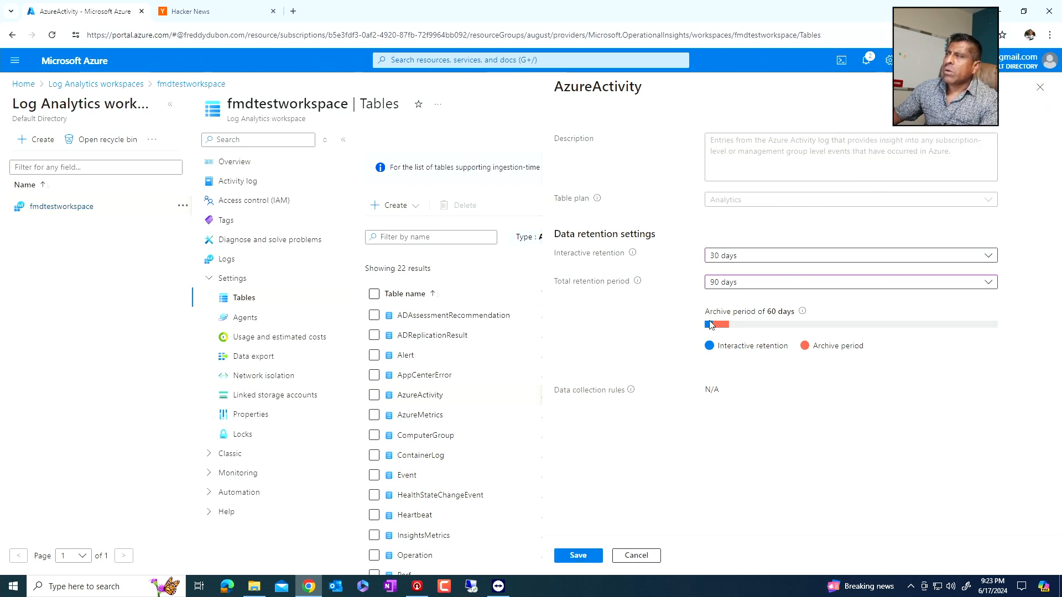
- Set the AzureActivity table's interactive retention to 90 days and its total retention period to 120 days, and save
click(734, 262)
click(732, 331)
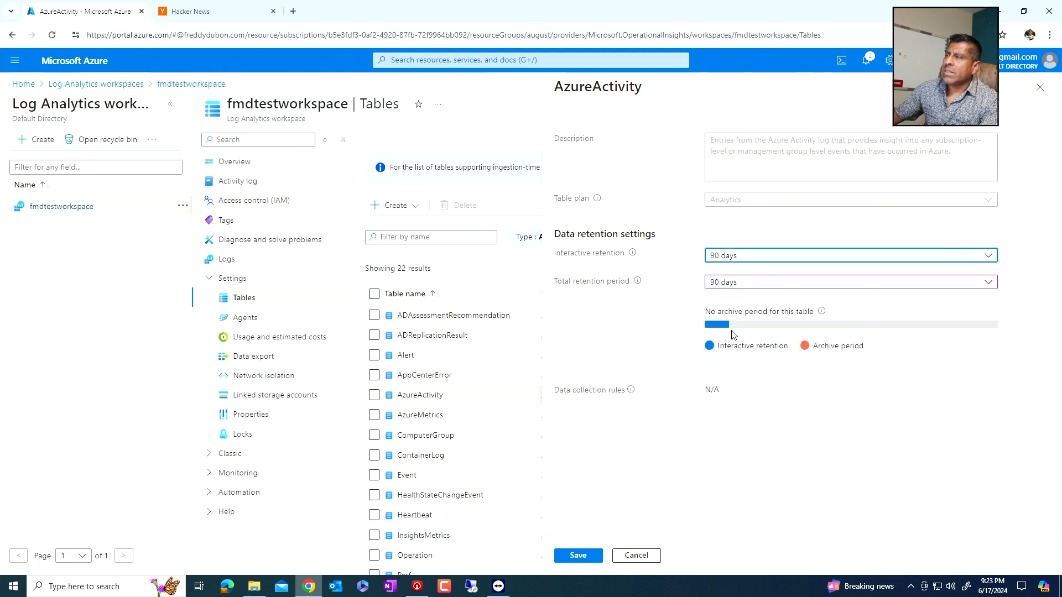
click(741, 286)
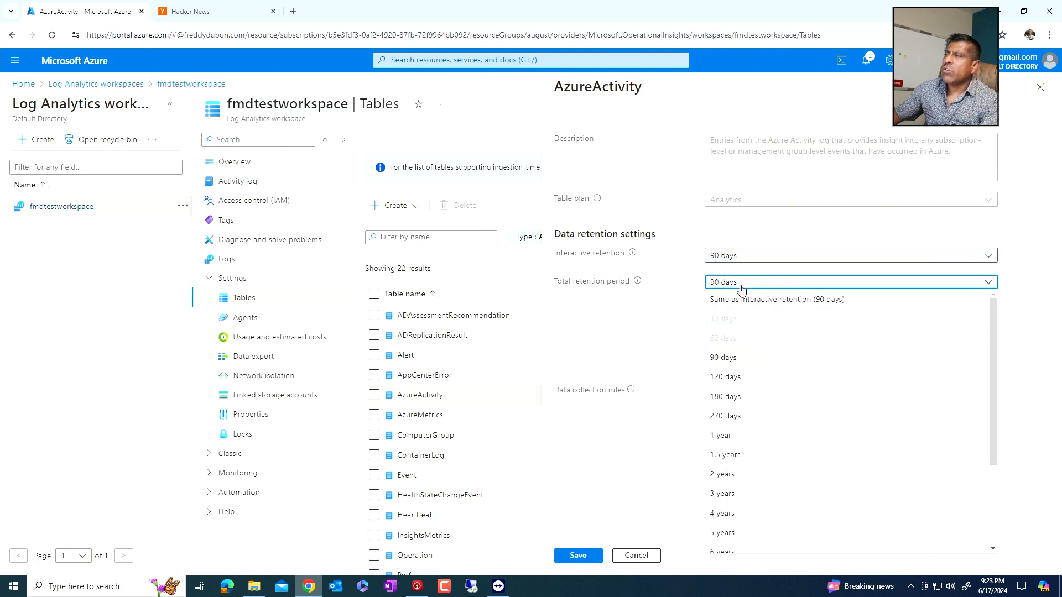
click(738, 381)
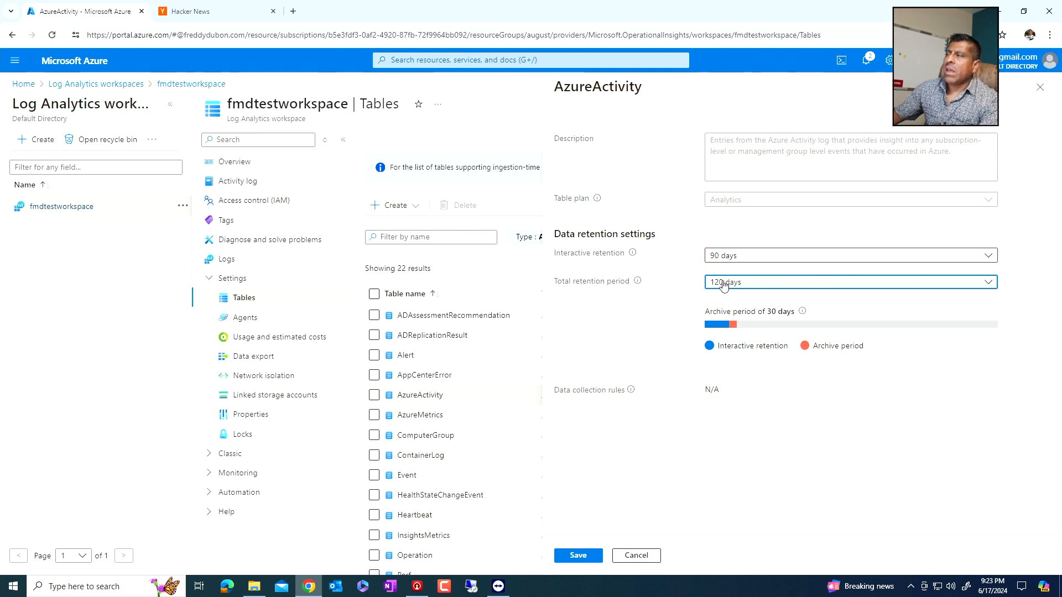
click(578, 555)
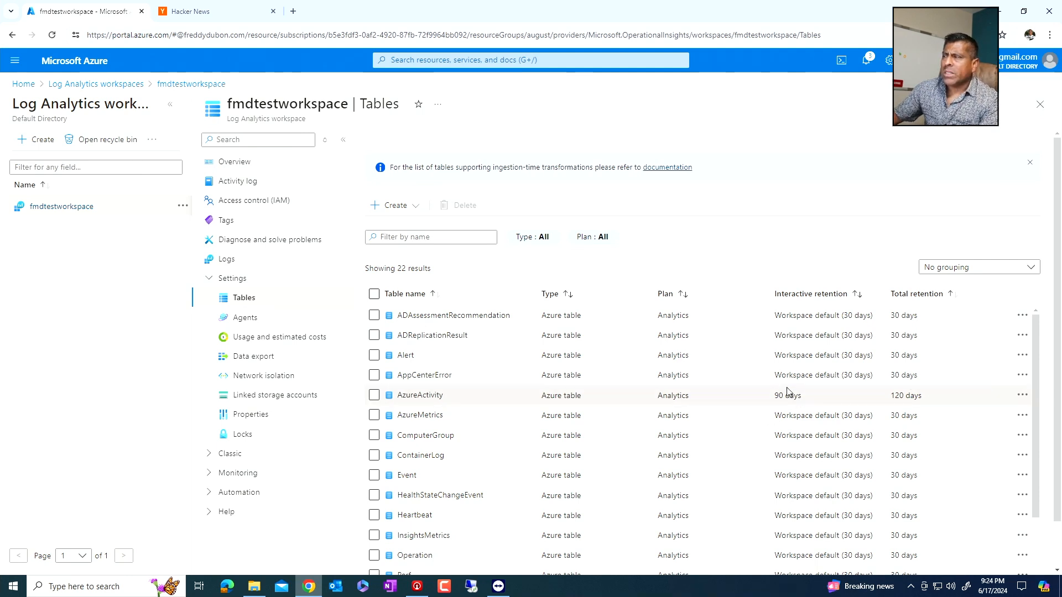
- Try a total retention period of 12 years in the Heartbeat table's data retention settings and discard the unsaved edits
scroll(790, 386, down, 1)
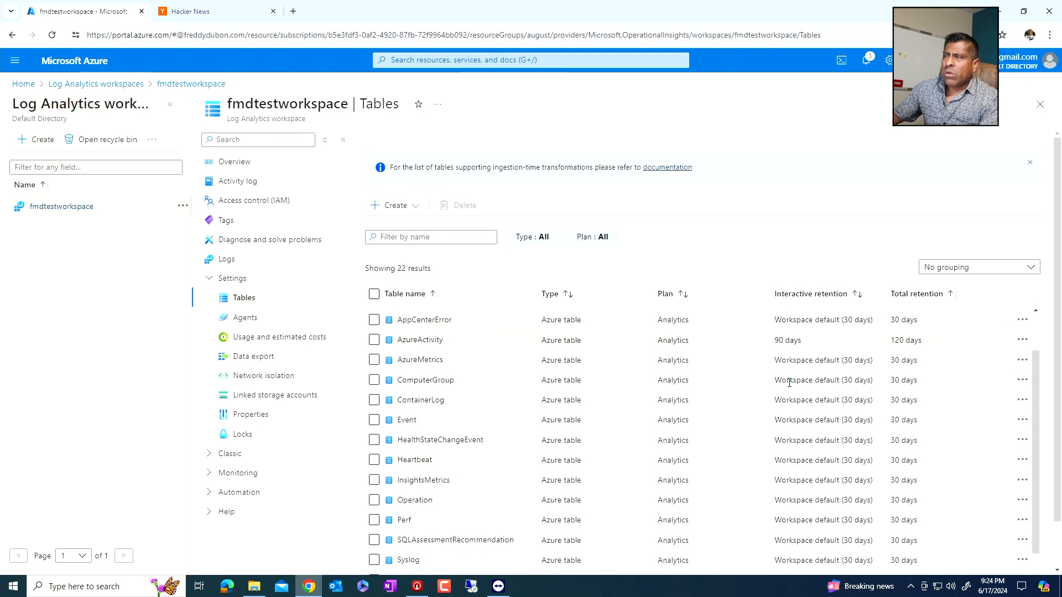
scroll(787, 397, down, 1)
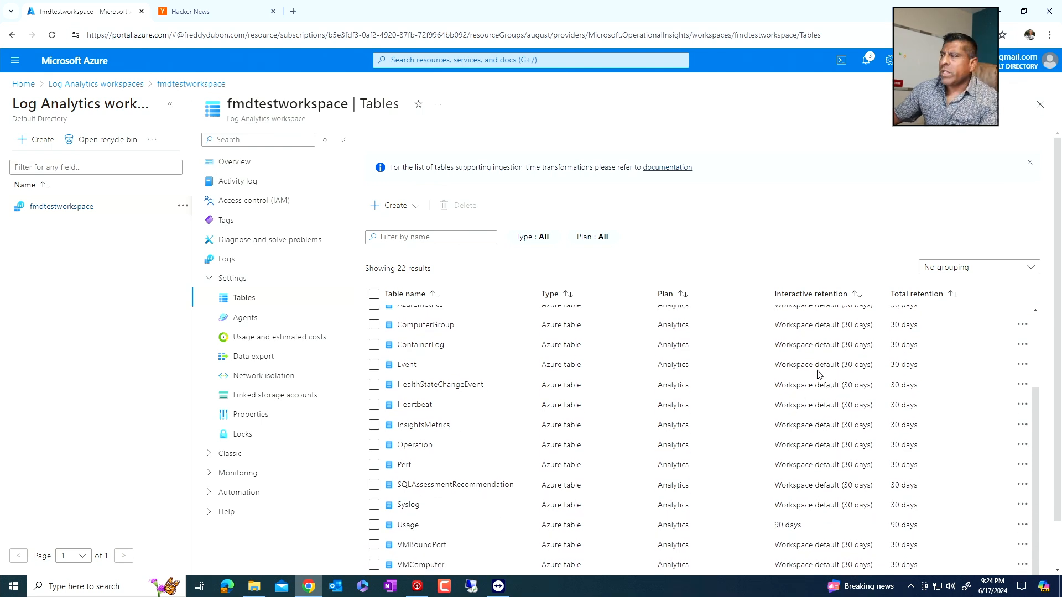
scroll(790, 437, down, 1)
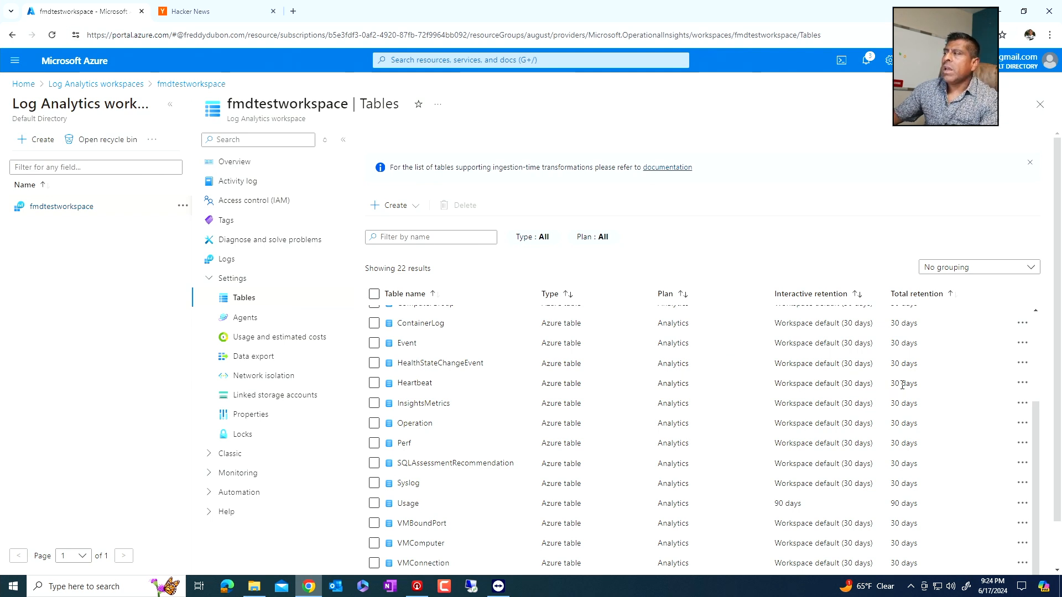
click(1022, 383)
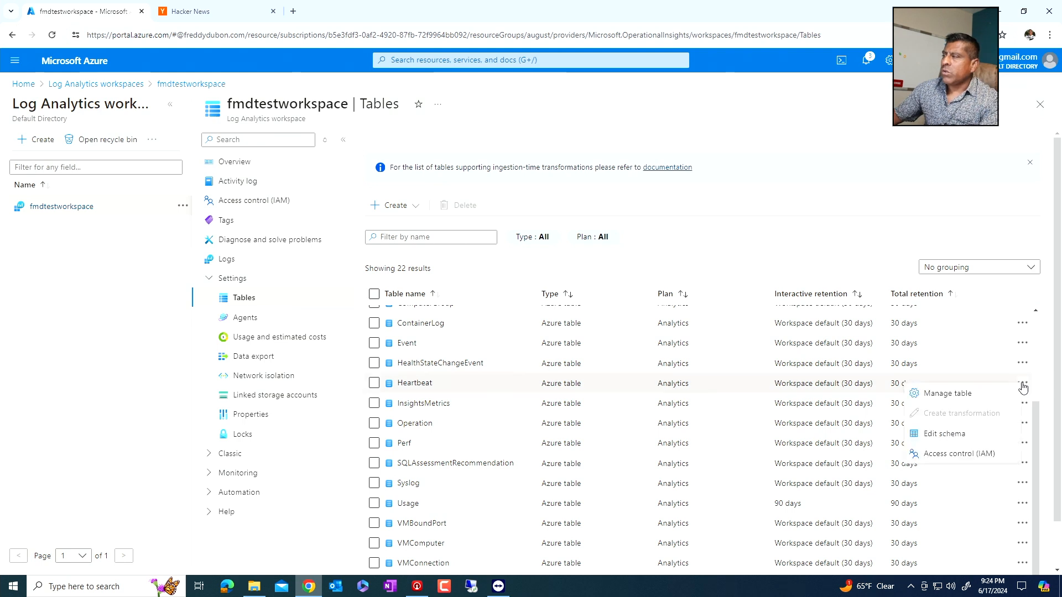
click(970, 396)
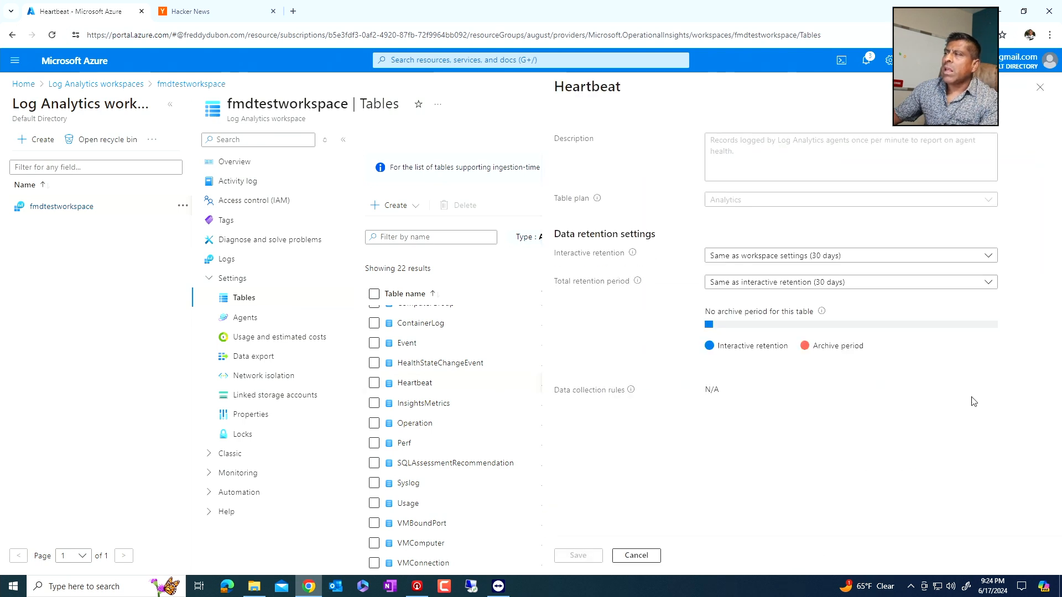
click(808, 284)
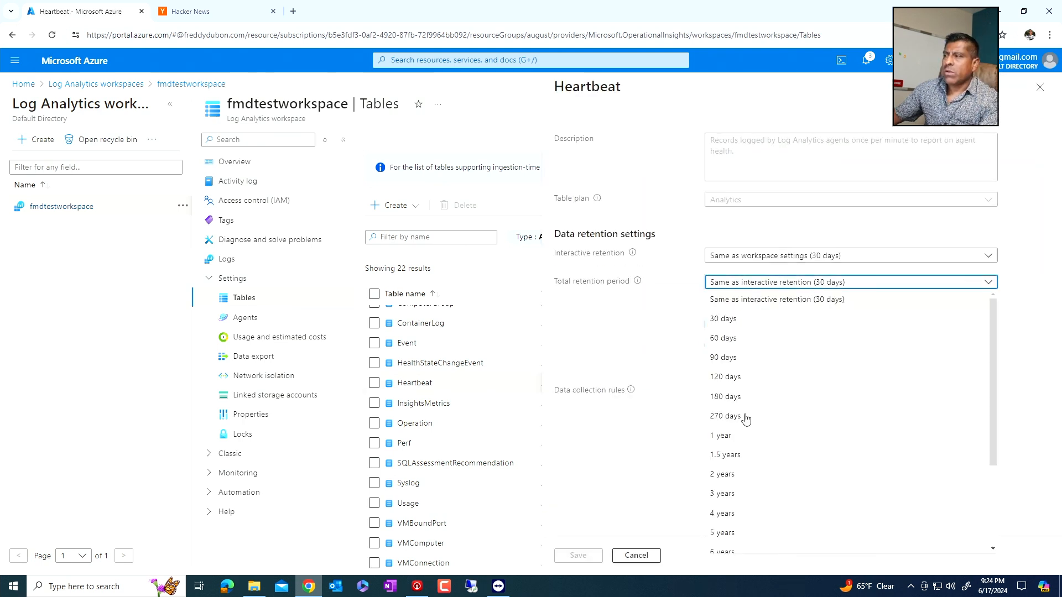
scroll(740, 467, down, 3)
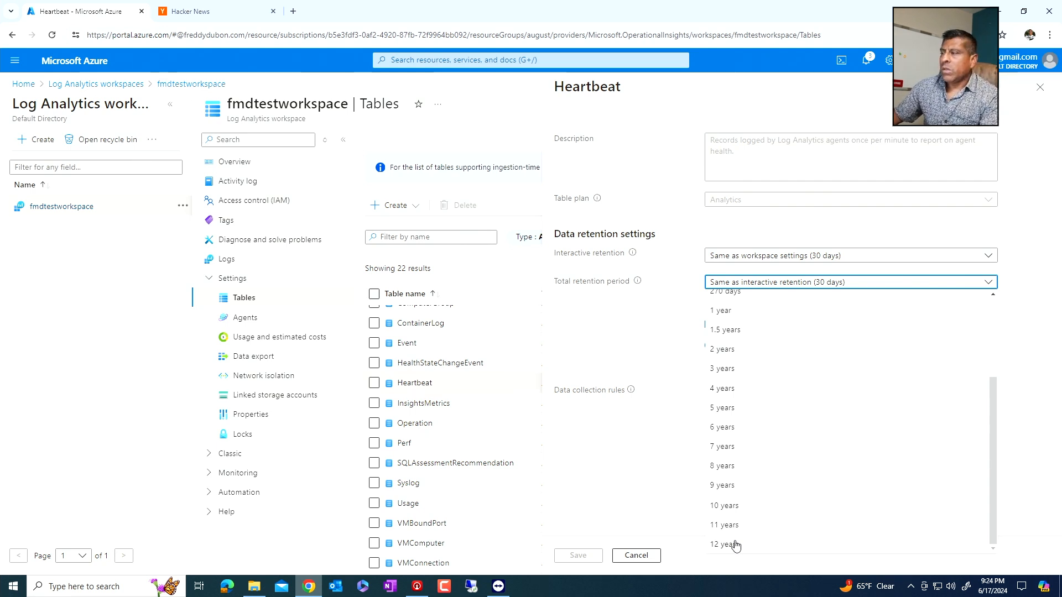
click(735, 544)
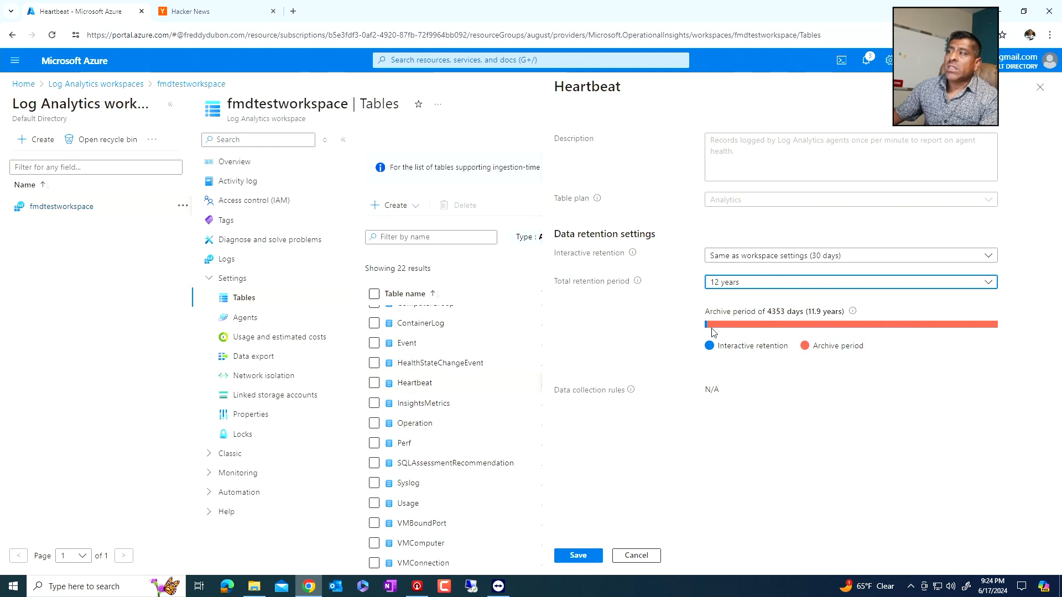
click(1044, 91)
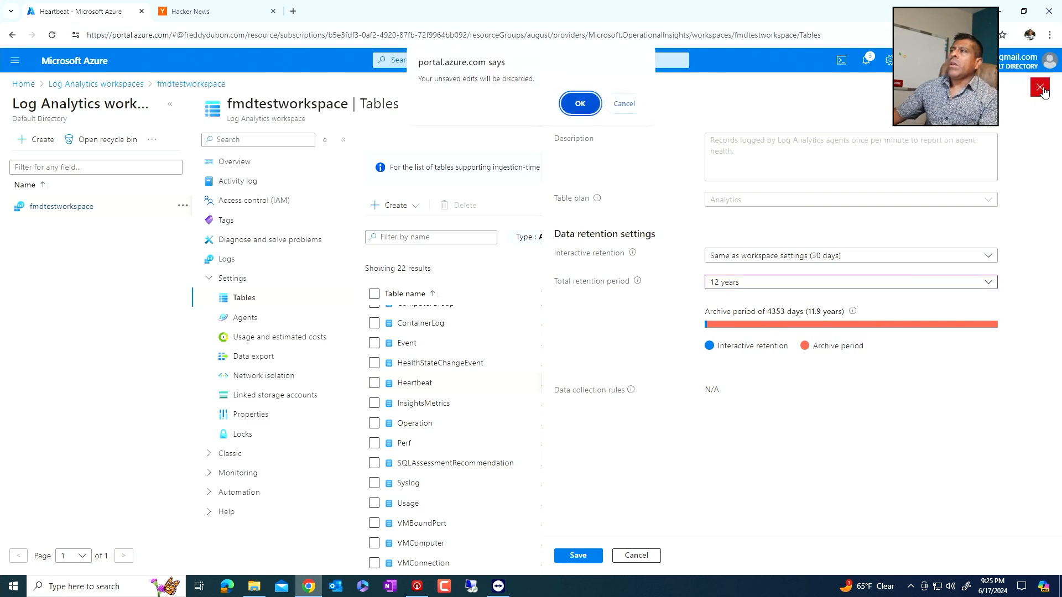
click(587, 112)
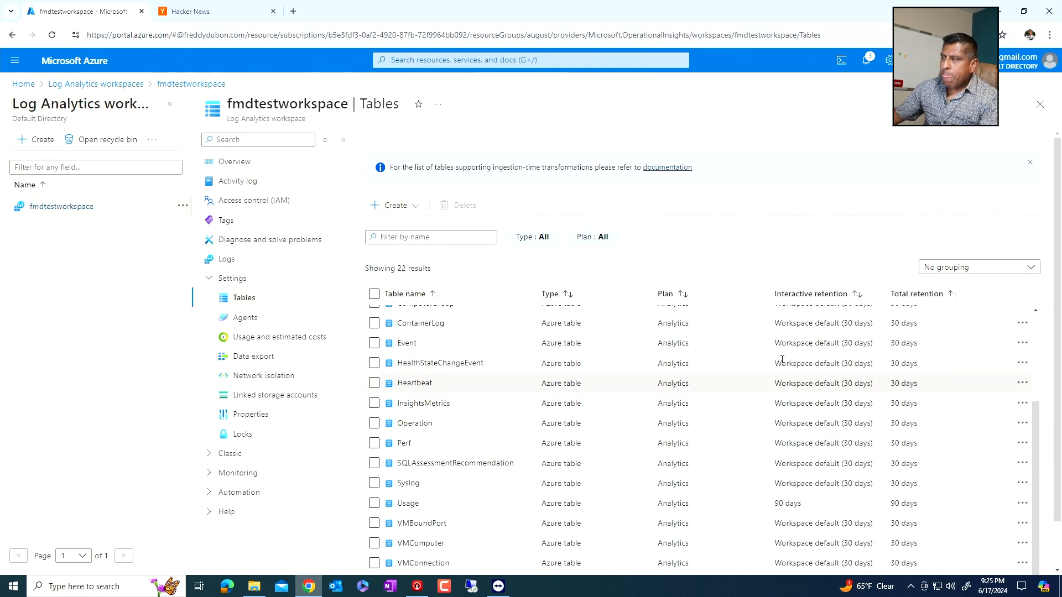
- Start a new data export rule for the workspace named fmdrule and continue to its source tables
scroll(451, 374, down, 1)
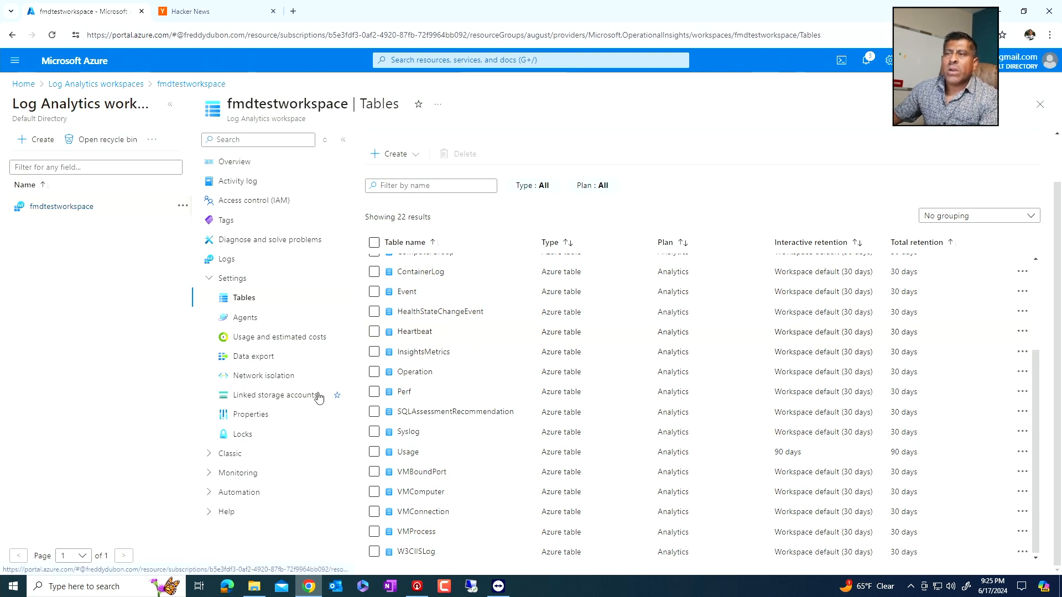
click(262, 361)
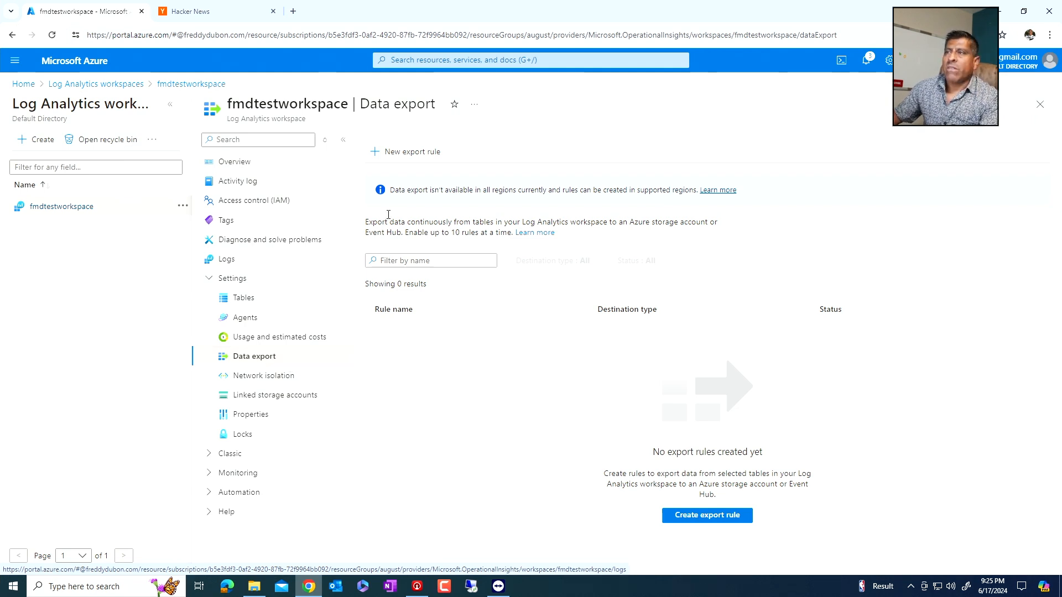
click(409, 152)
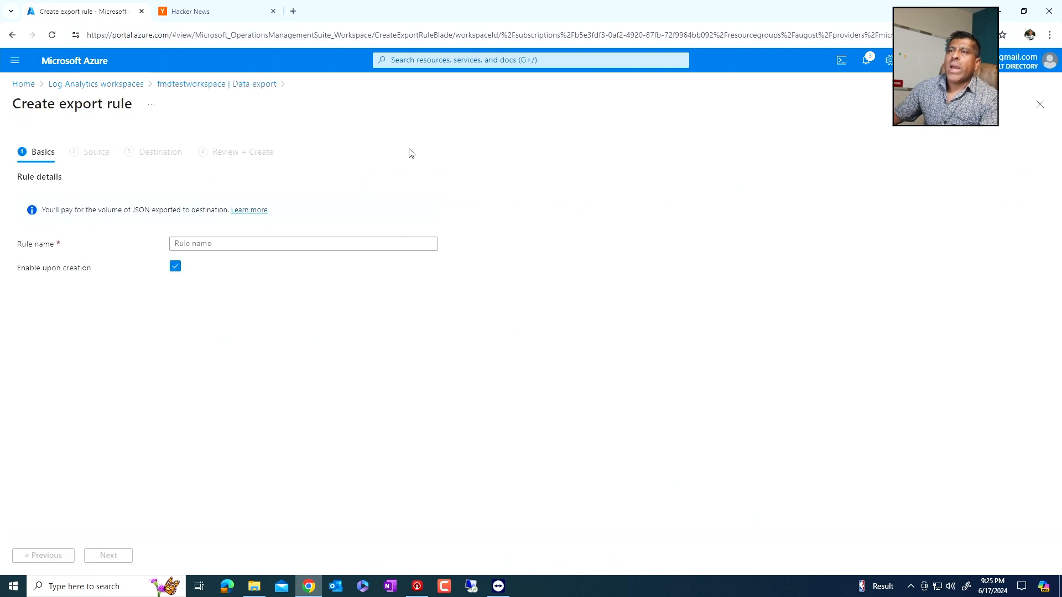
click(255, 248)
text(fmd)
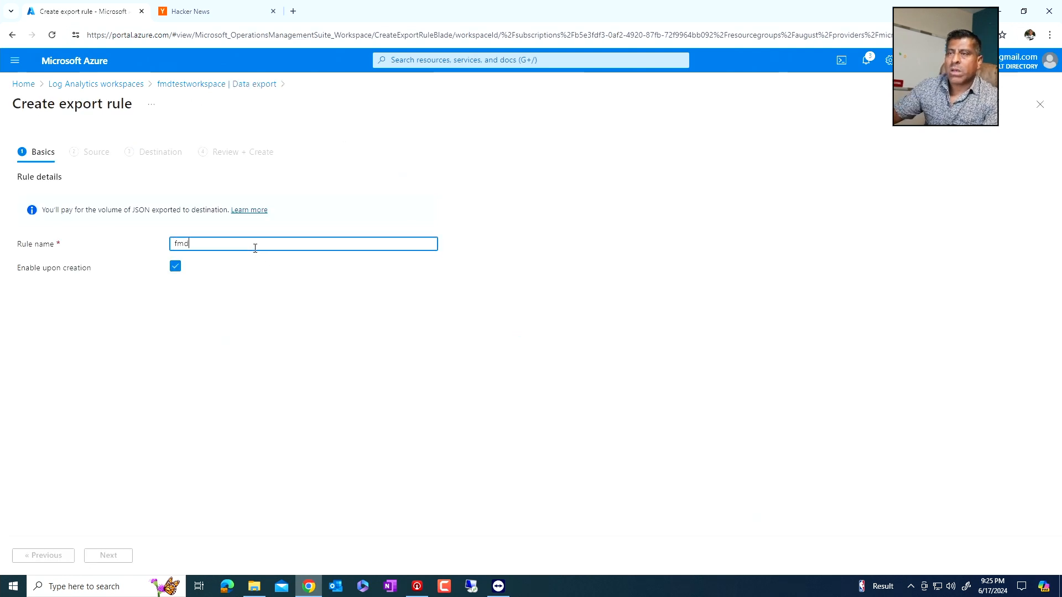
text(rule)
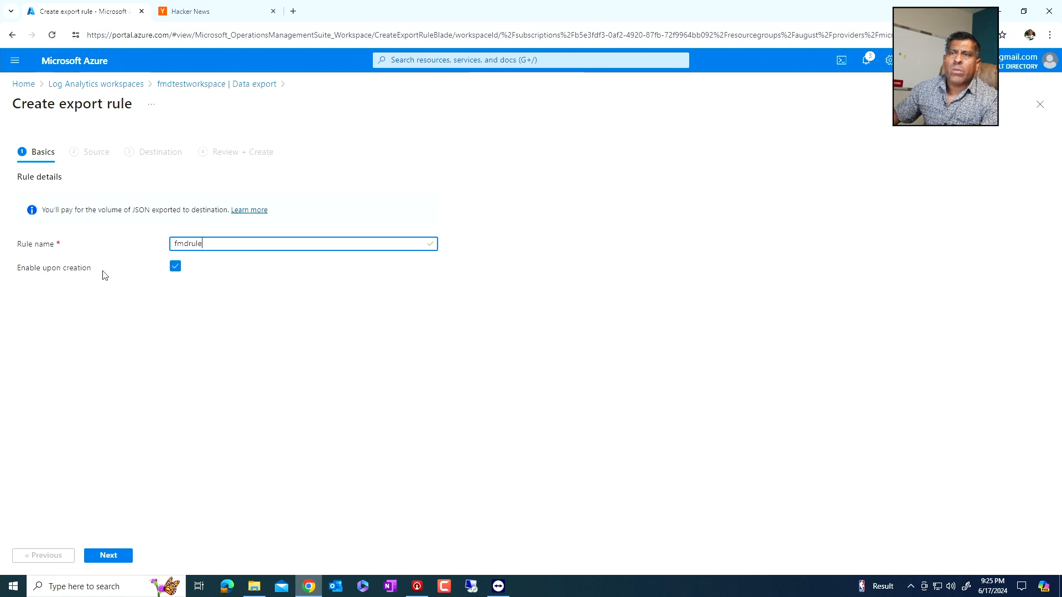
click(108, 556)
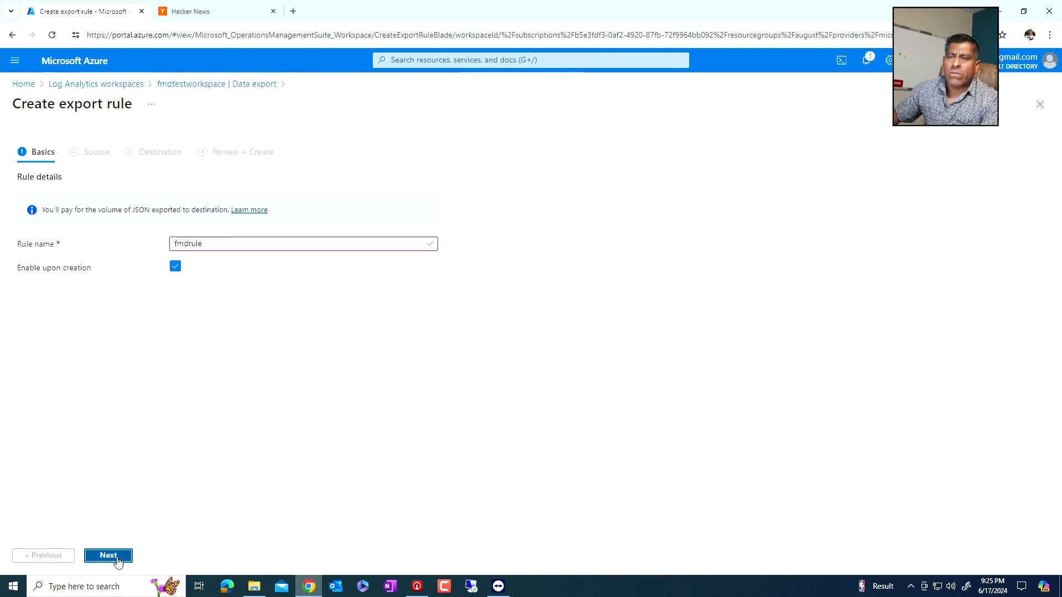
- Select the Perf and Event tables as the export rule's sources and continue to the destination settings
scroll(145, 321, down, 1)
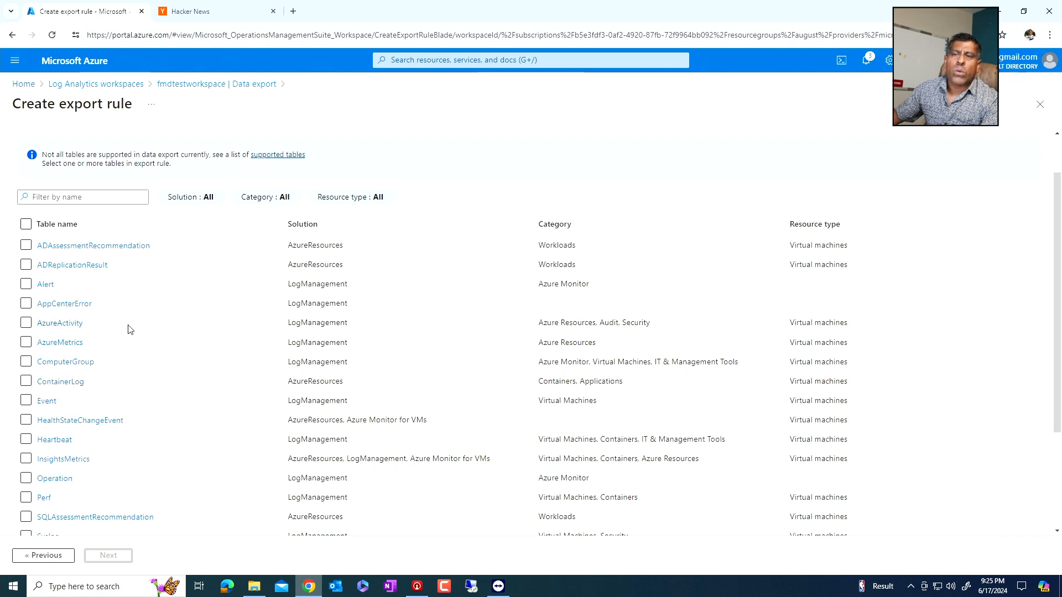
scroll(131, 330, down, 1)
scroll(130, 330, down, 2)
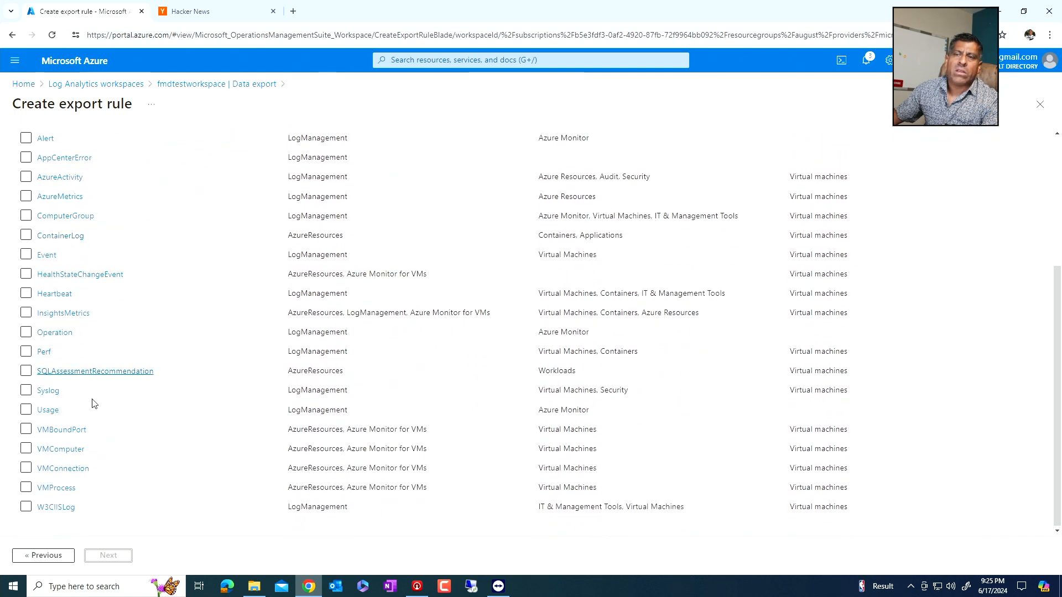
scroll(64, 440, up, 3)
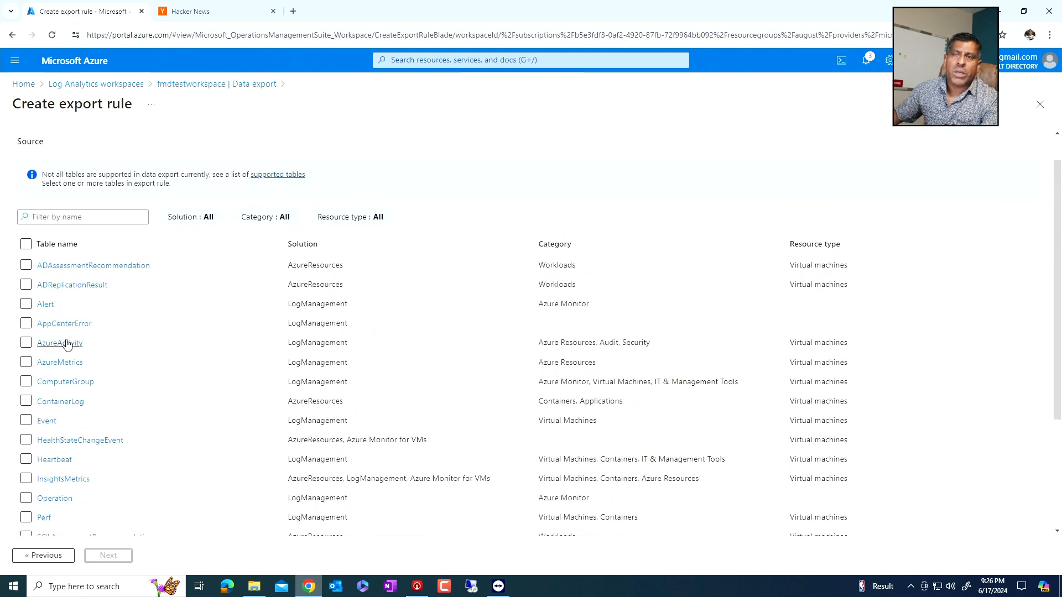
scroll(66, 346, down, 3)
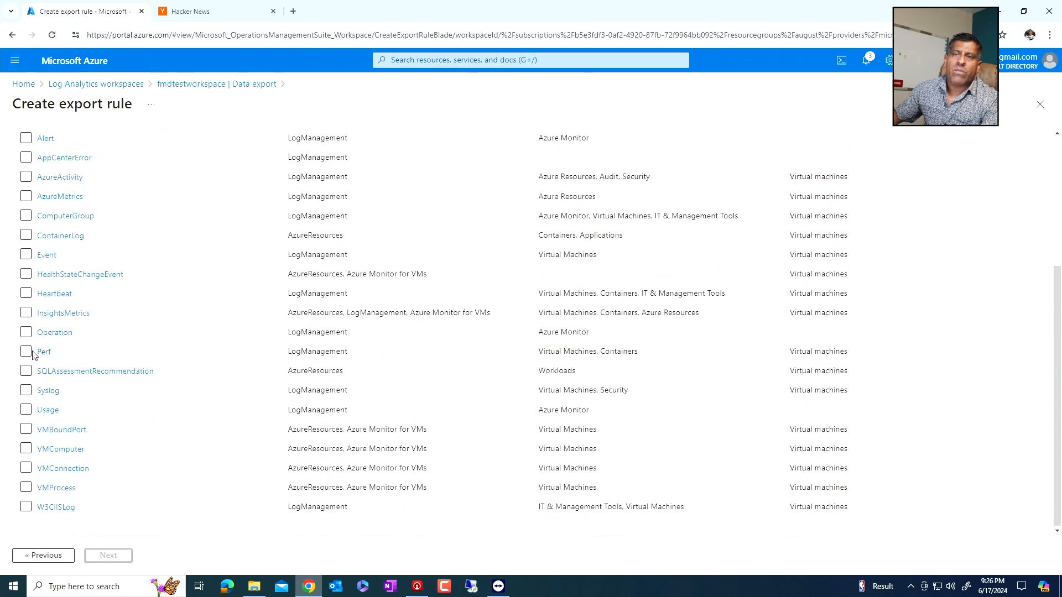
click(26, 352)
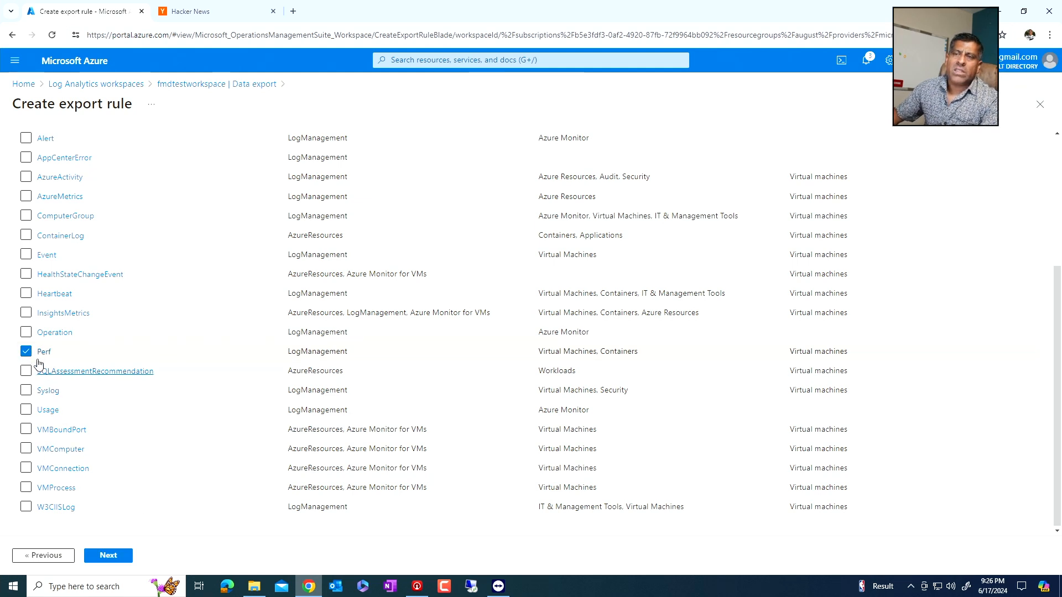
scroll(34, 308, up, 2)
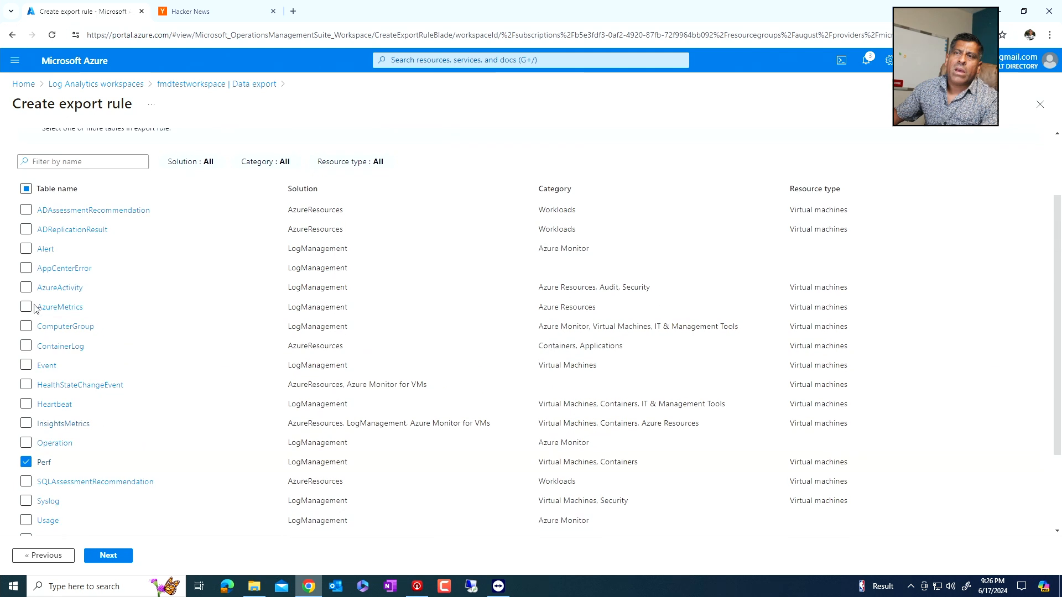
click(26, 365)
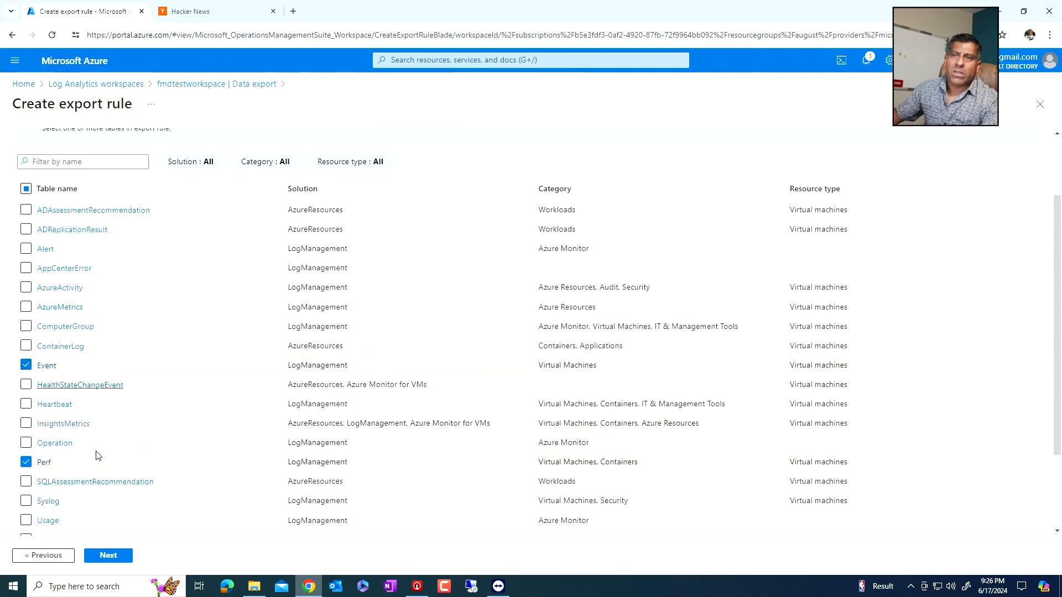
click(116, 555)
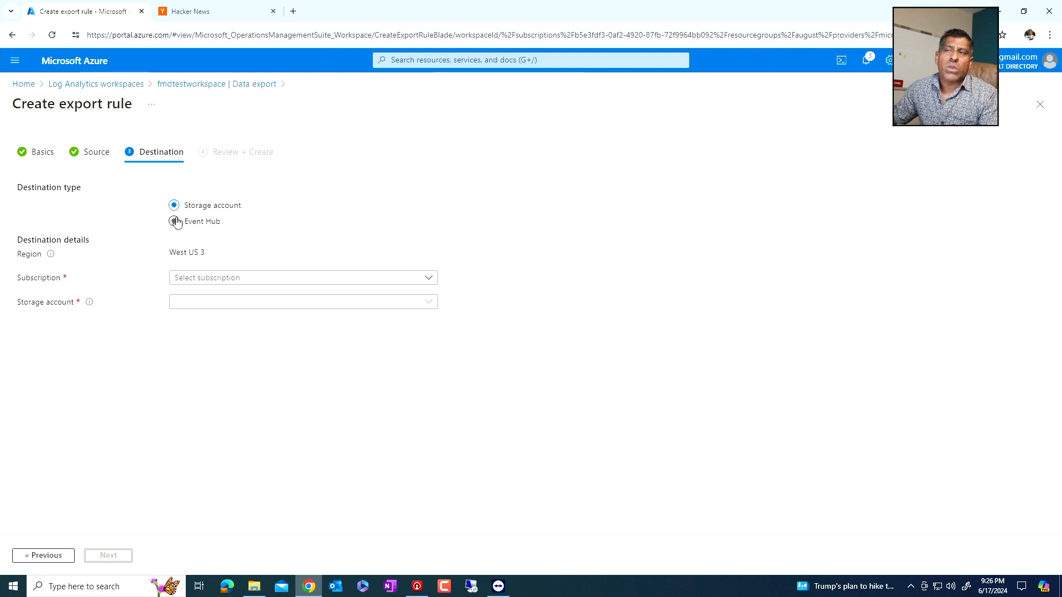
- Set the storage account destination's subscription to Visual Studio Enterprise Subscription, check for storage accounts, and discard the unsaved export rule
click(216, 277)
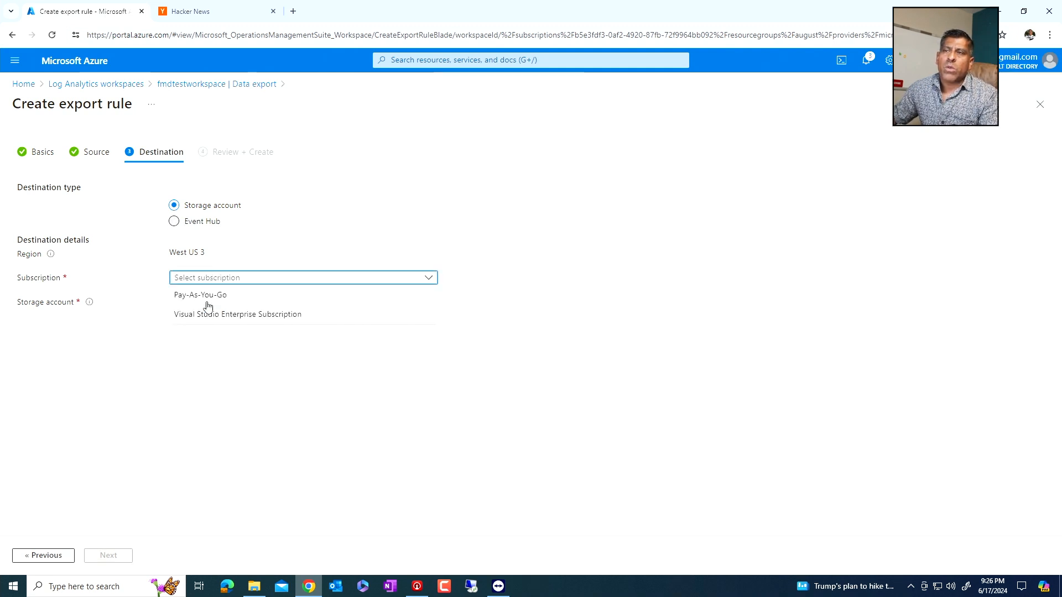
click(200, 314)
click(200, 303)
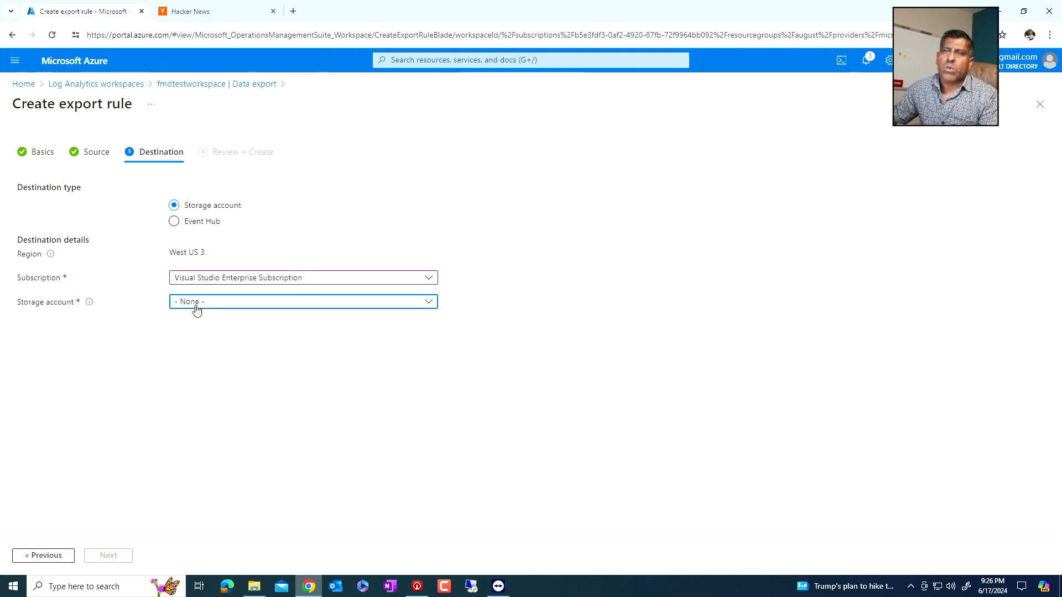
click(226, 342)
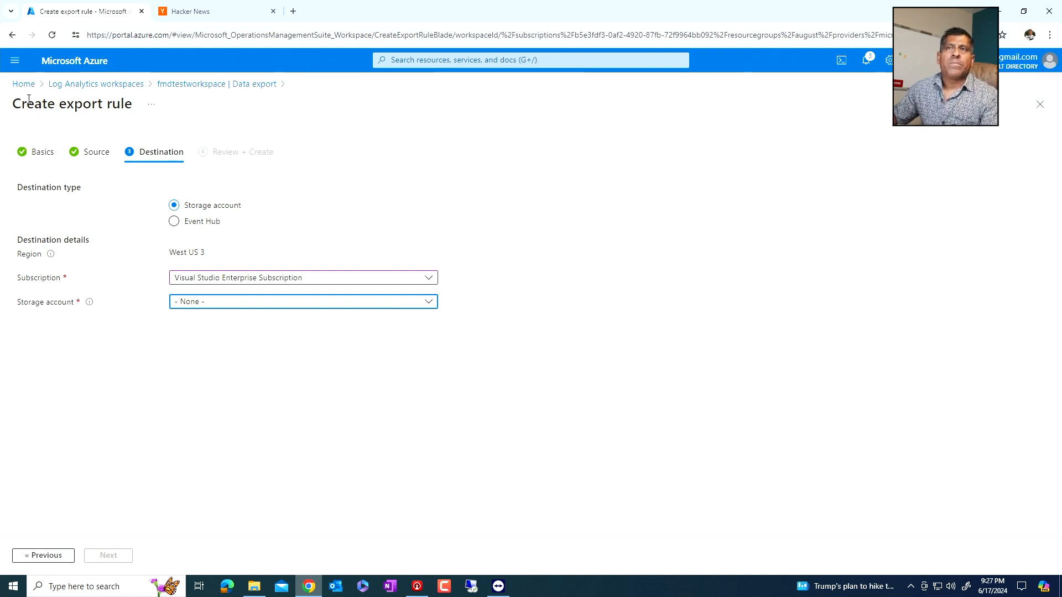
click(79, 83)
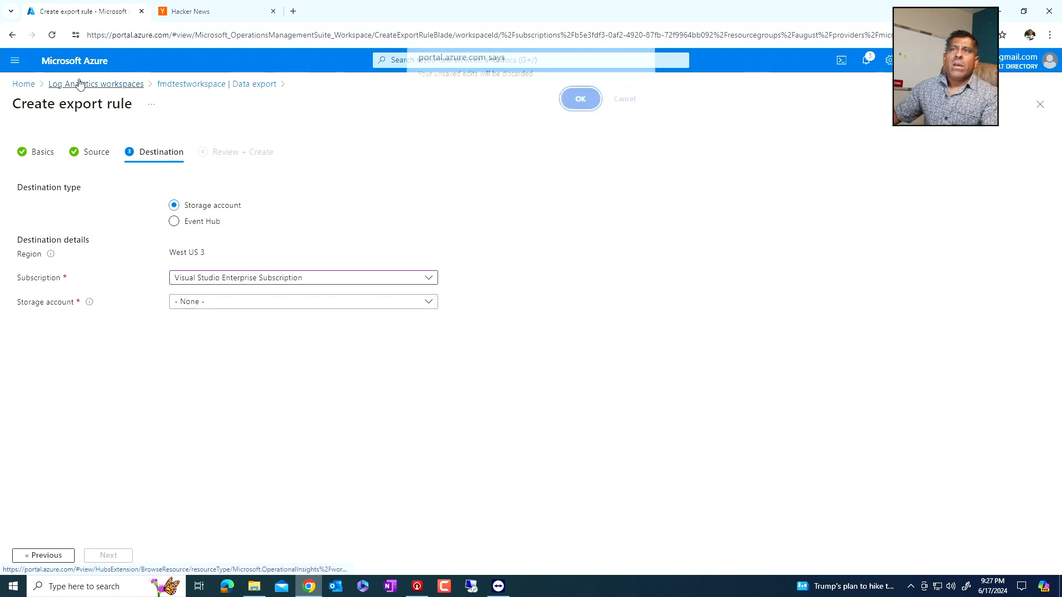
click(578, 106)
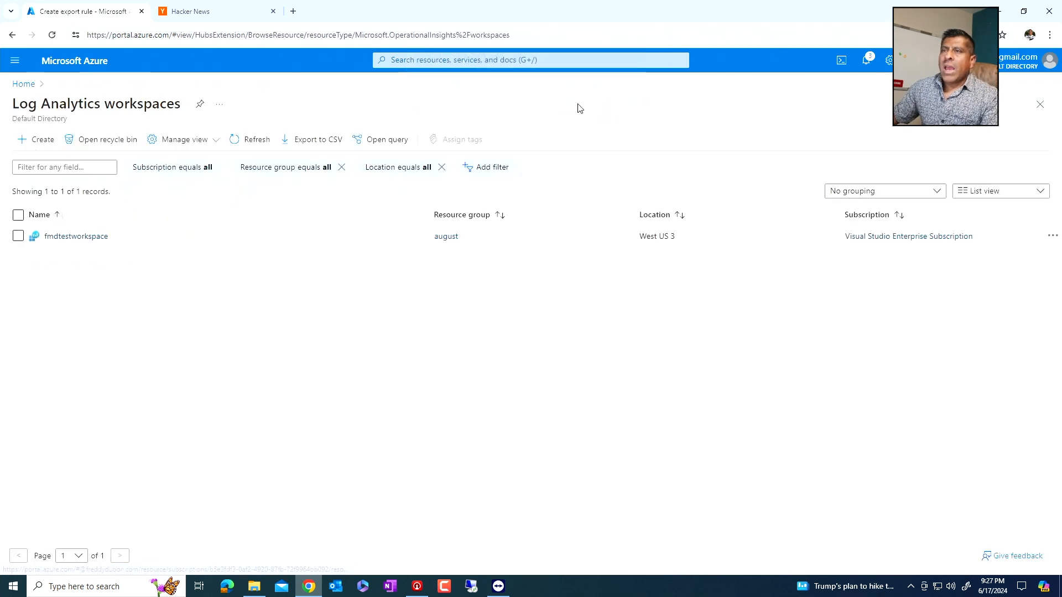
- Reopen fmdtestworkspace and examine its usage and estimated costs, including the usage charts, pay-as-you-go estimates and commitment tiers
click(71, 235)
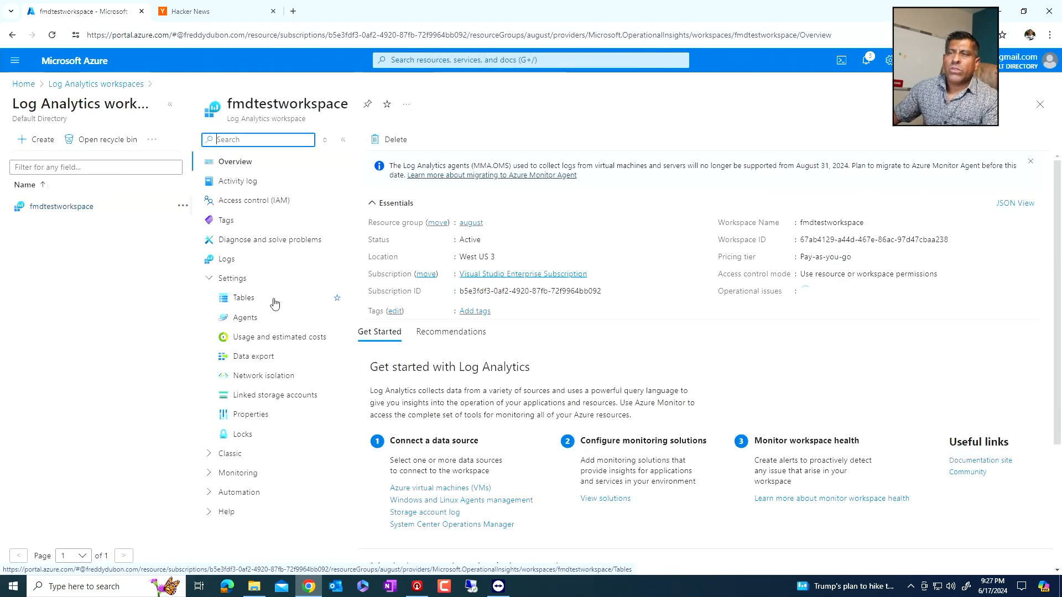
click(256, 338)
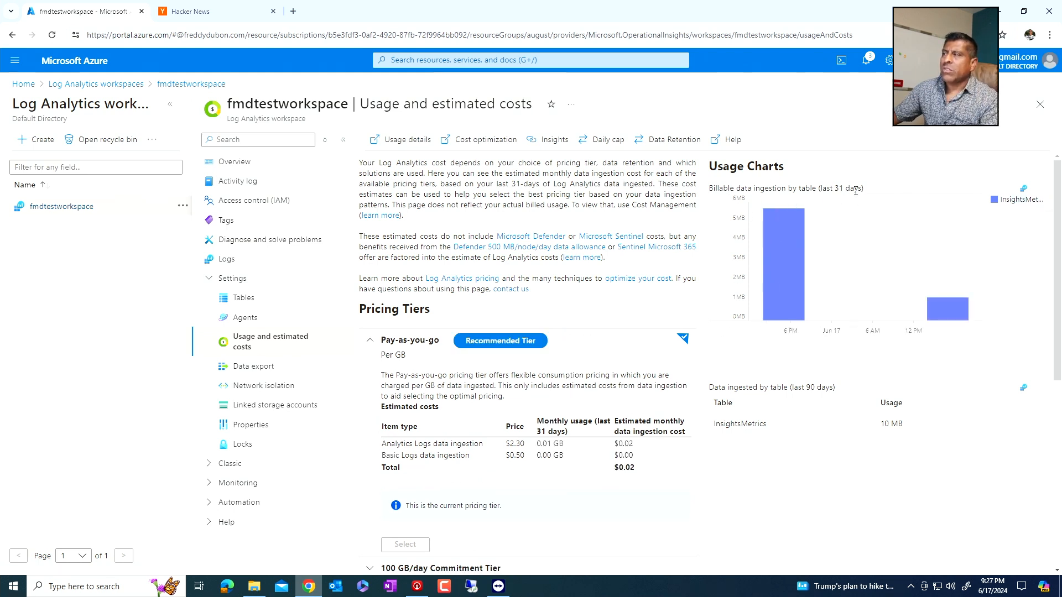
scroll(436, 380, down, 1)
scroll(437, 380, down, 3)
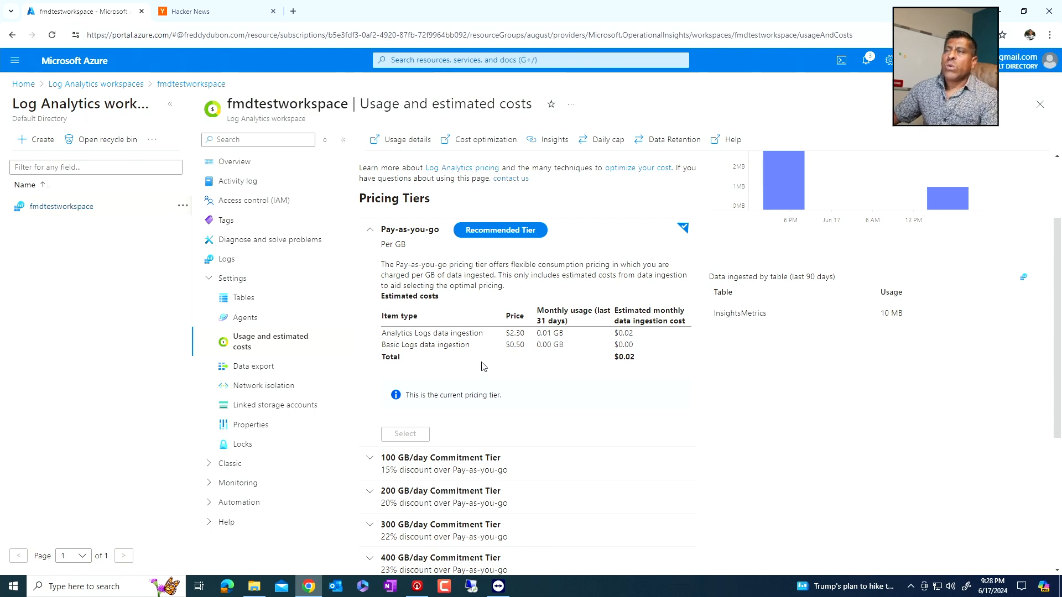
scroll(535, 378, up, 1)
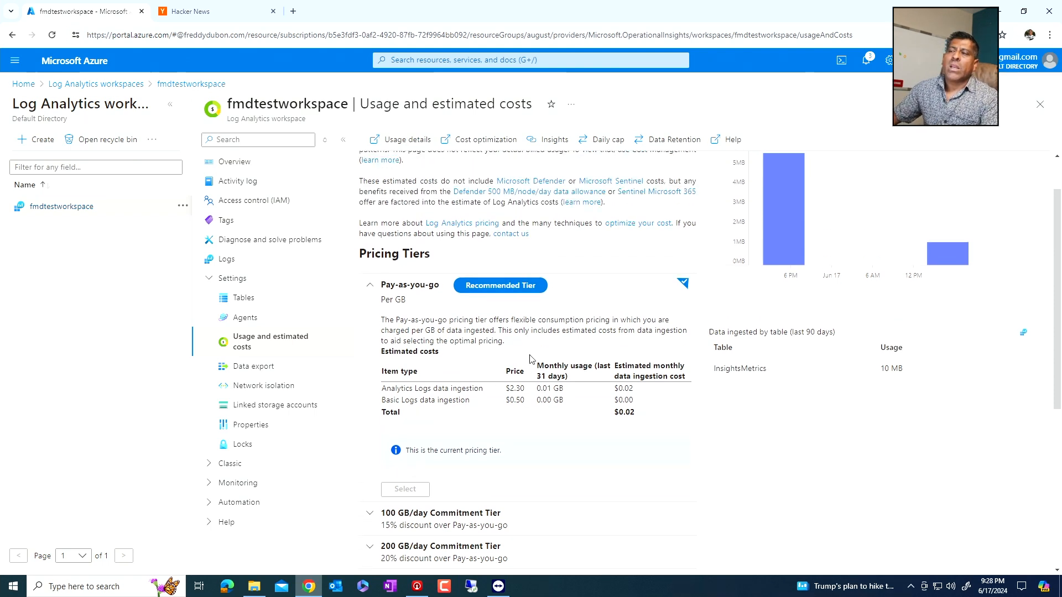
scroll(553, 304, down, 3)
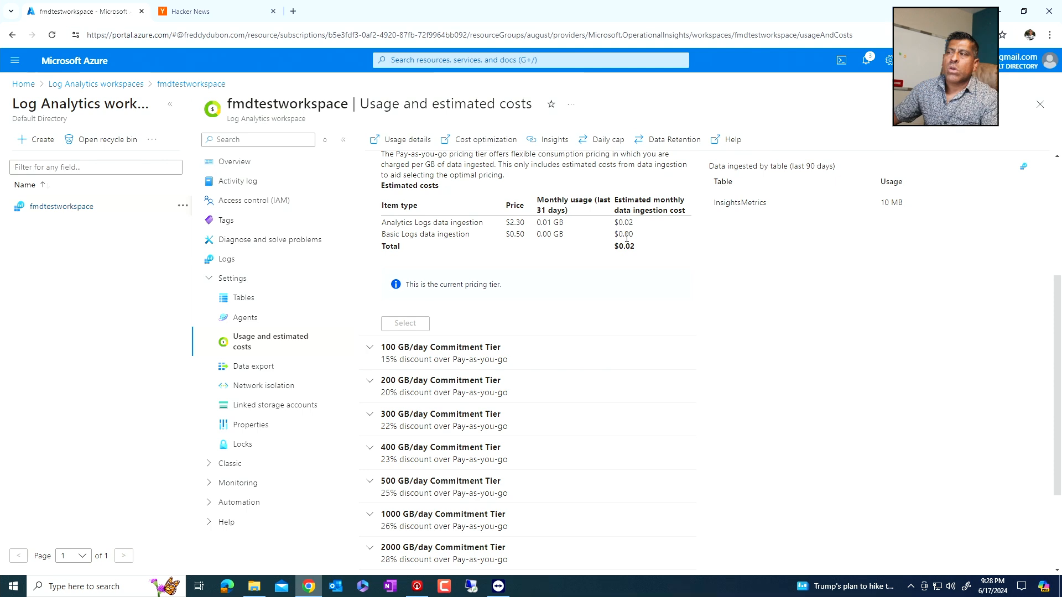
scroll(626, 238, up, 4)
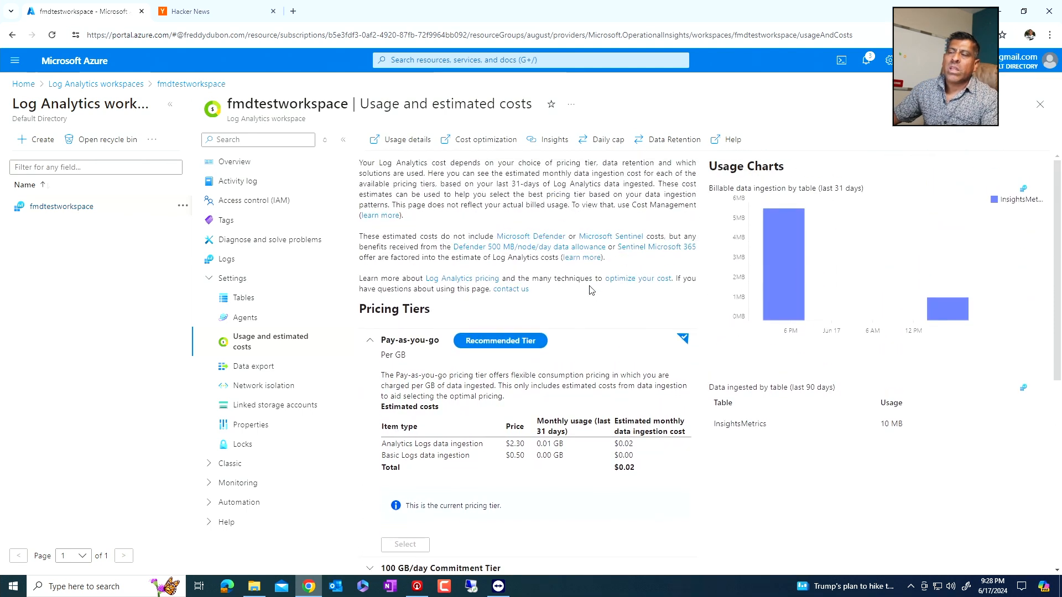
- Expand the 100 GB/day Commitment Tier and examine its daily price and estimated monthly total
scroll(591, 292, down, 4)
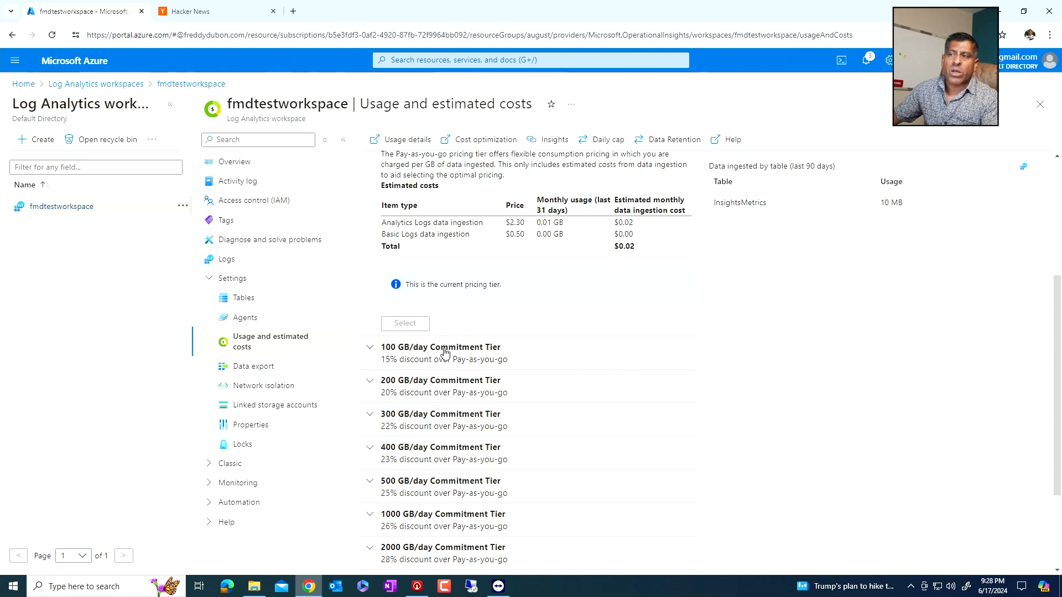
click(370, 348)
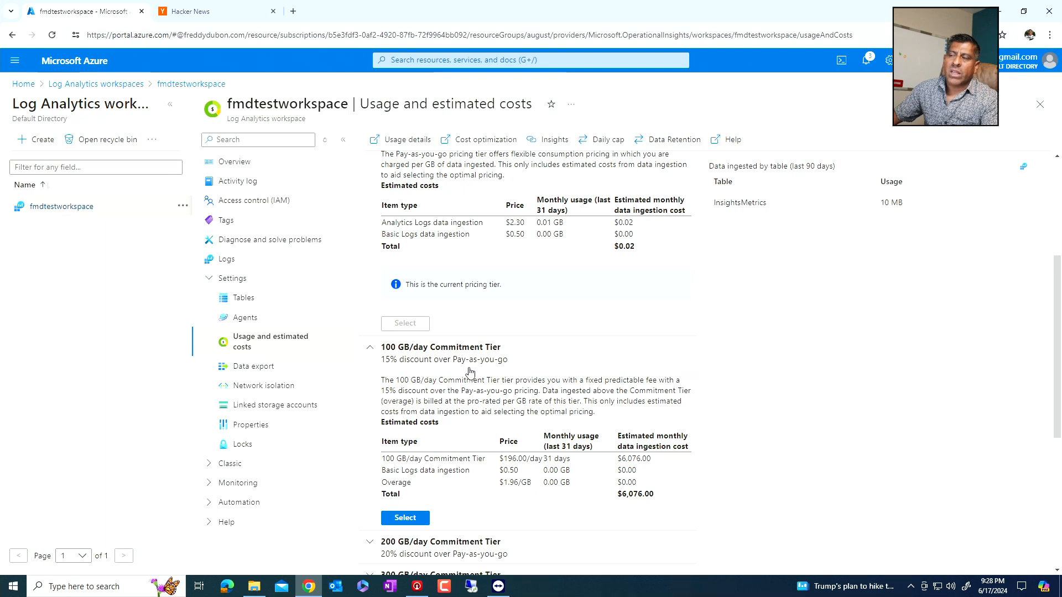
scroll(471, 366, down, 1)
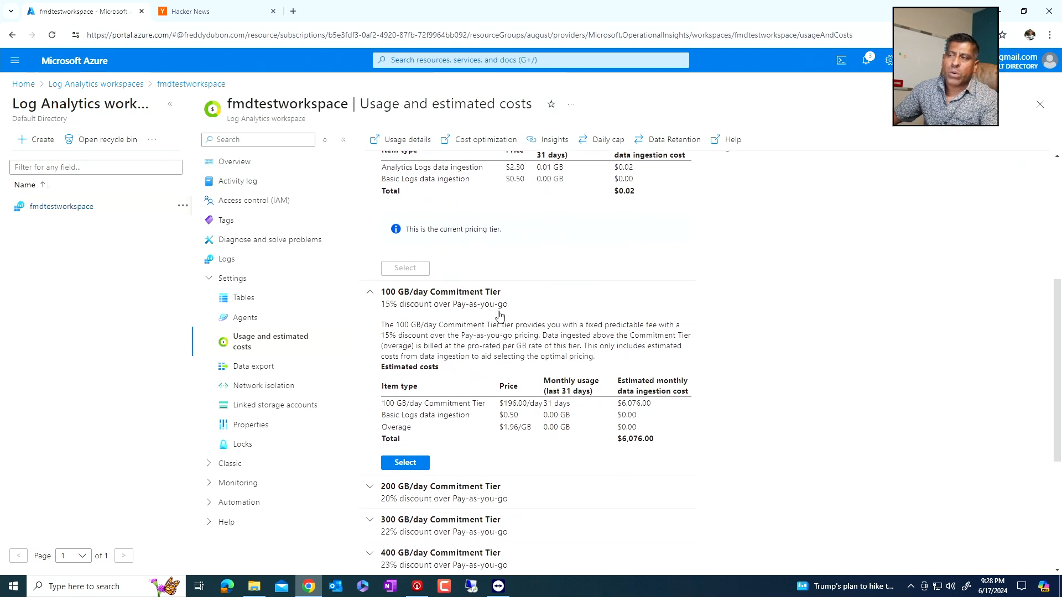
scroll(501, 354, down, 1)
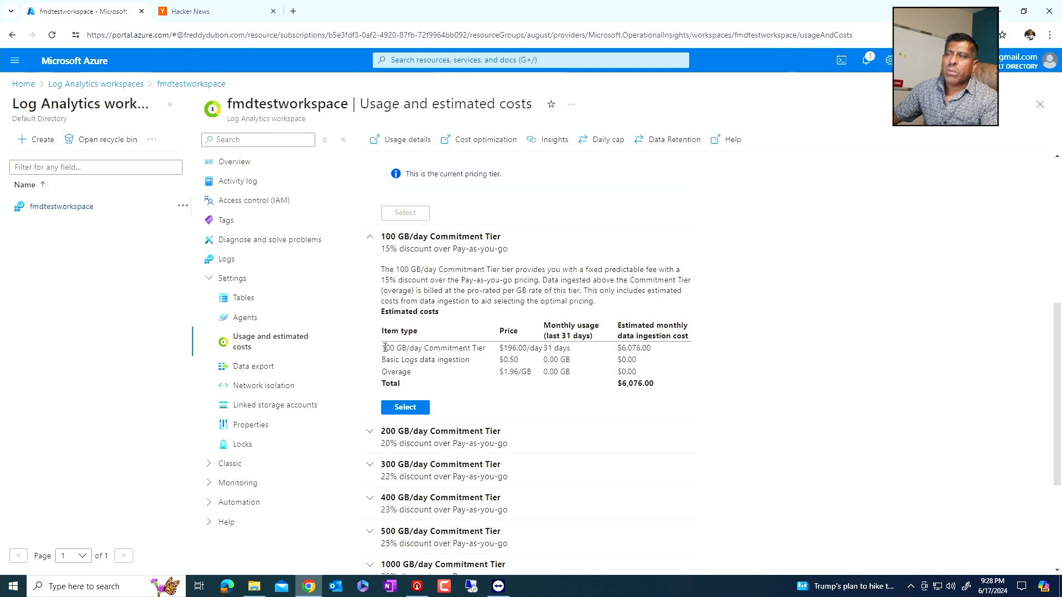
drag(383, 347, 505, 359)
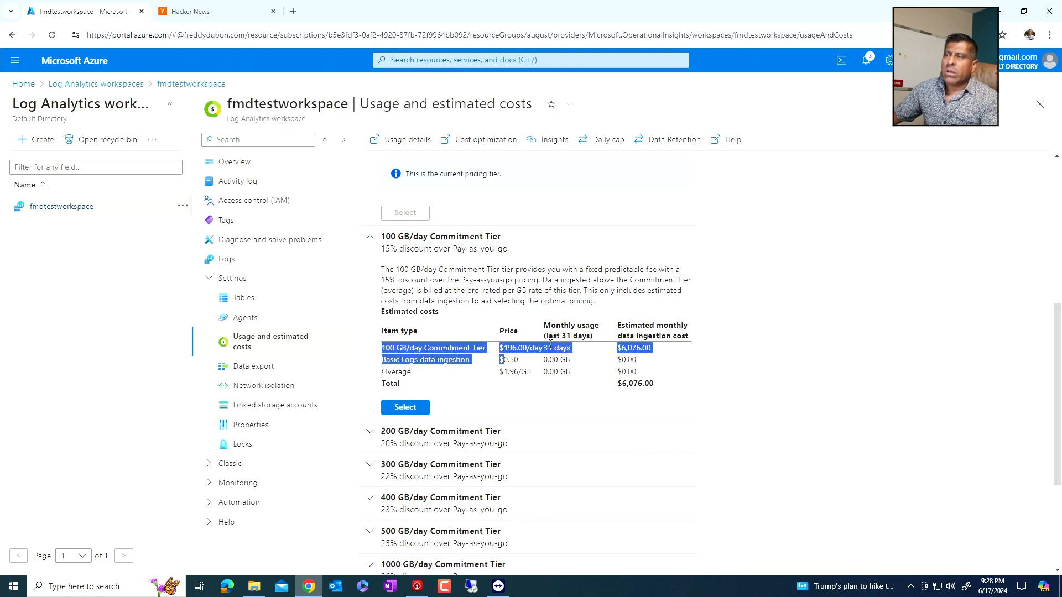
click(673, 348)
drag(663, 387, 618, 378)
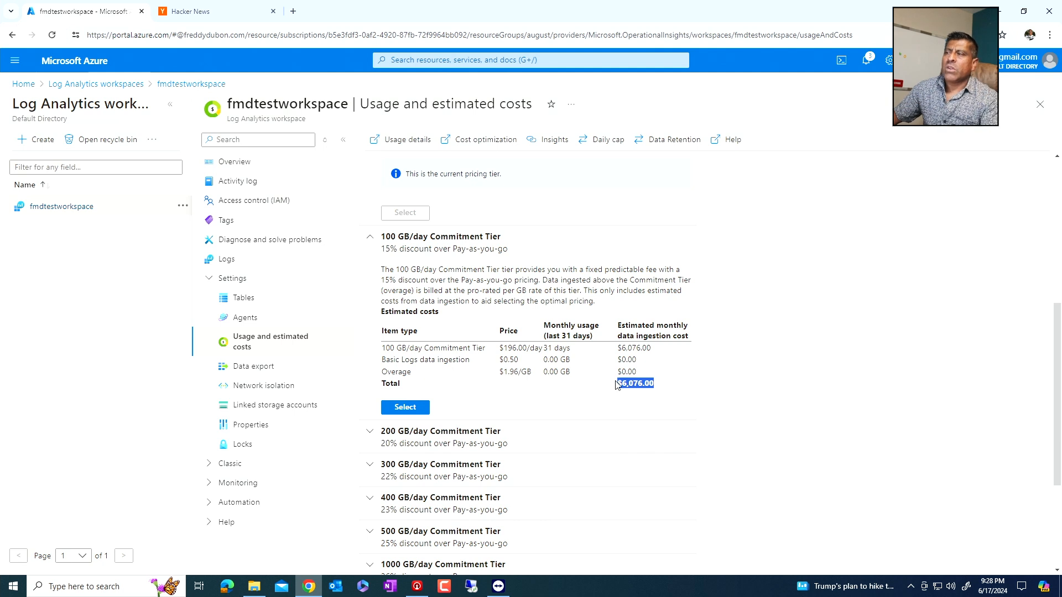
- Review the discounts of the 200 to 50000 GB/day commitment tiers, collapse the 100 GB/day tier details and return to the pricing overview
scroll(414, 352, down, 2)
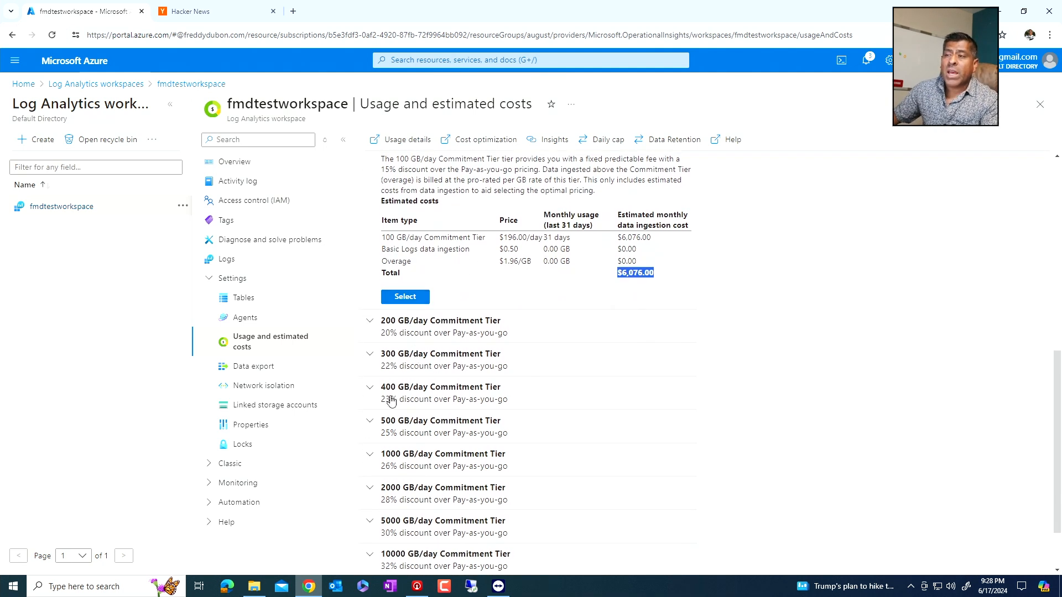
scroll(391, 402, down, 1)
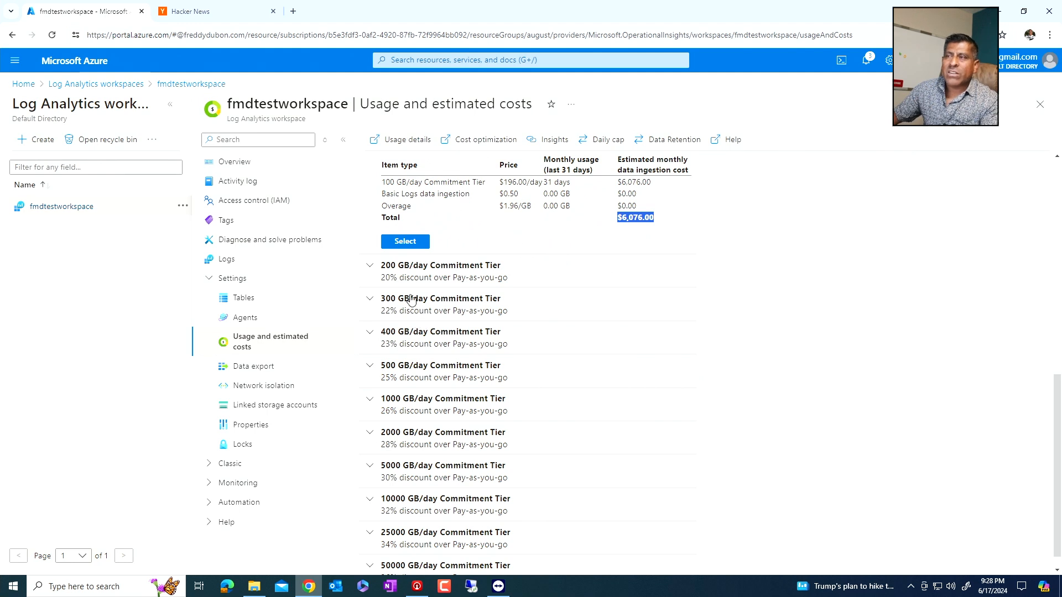
scroll(418, 405, down, 1)
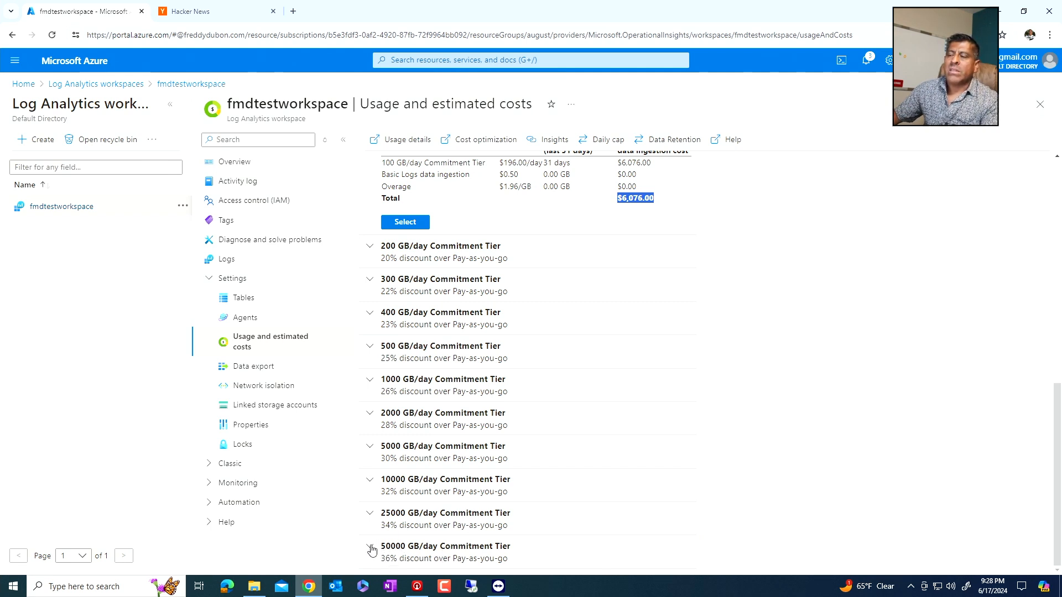
scroll(397, 559, up, 5)
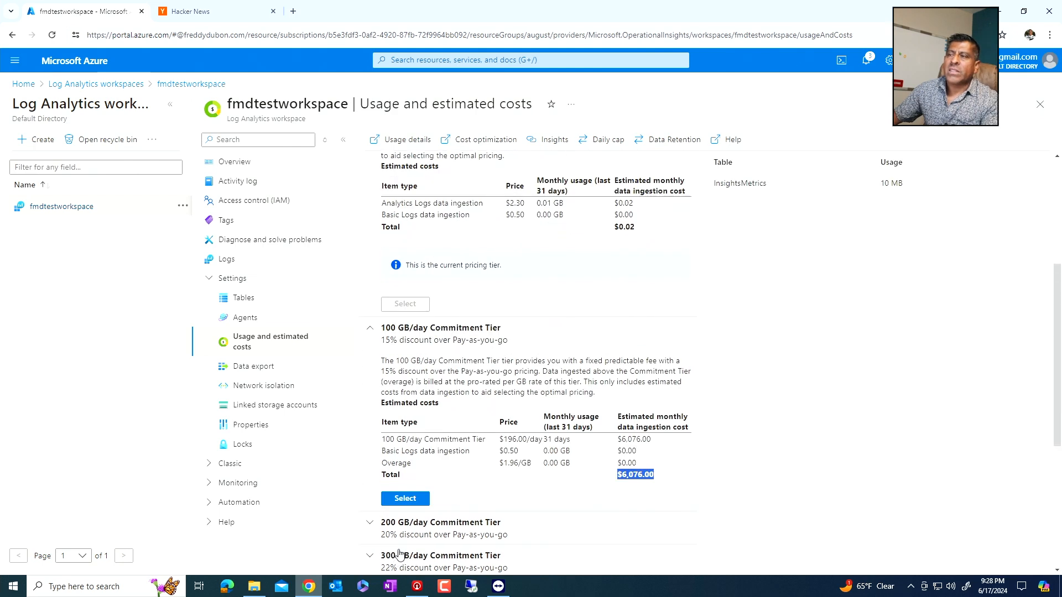
click(370, 329)
scroll(474, 376, up, 3)
scroll(474, 378, up, 2)
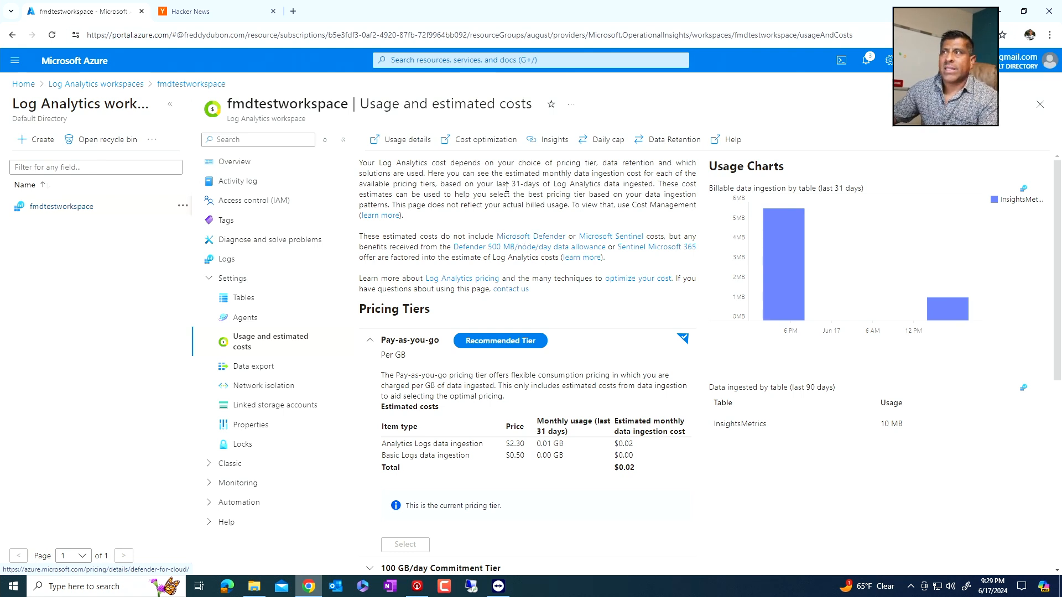
- Try a daily volume cap of 13 GB/day for the workspace, switch the cap back off and leave without saving
click(602, 142)
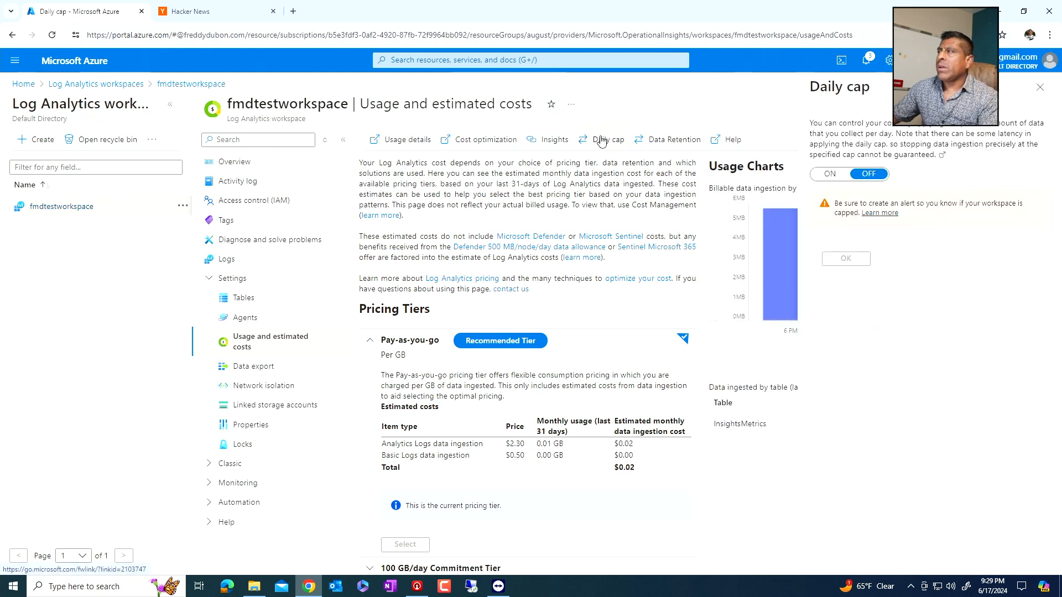
click(837, 175)
click(836, 264)
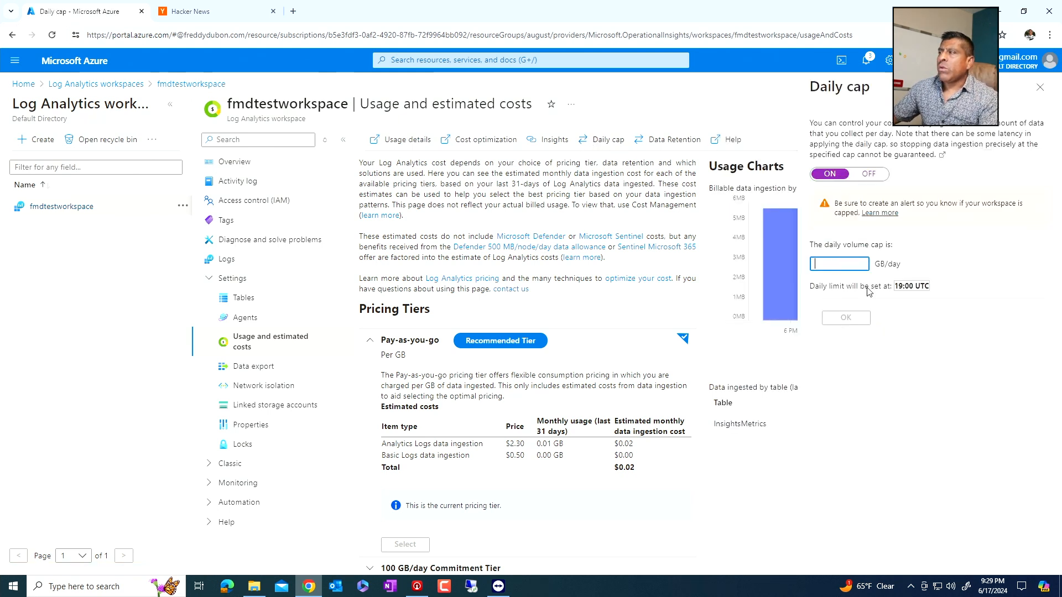
text(13)
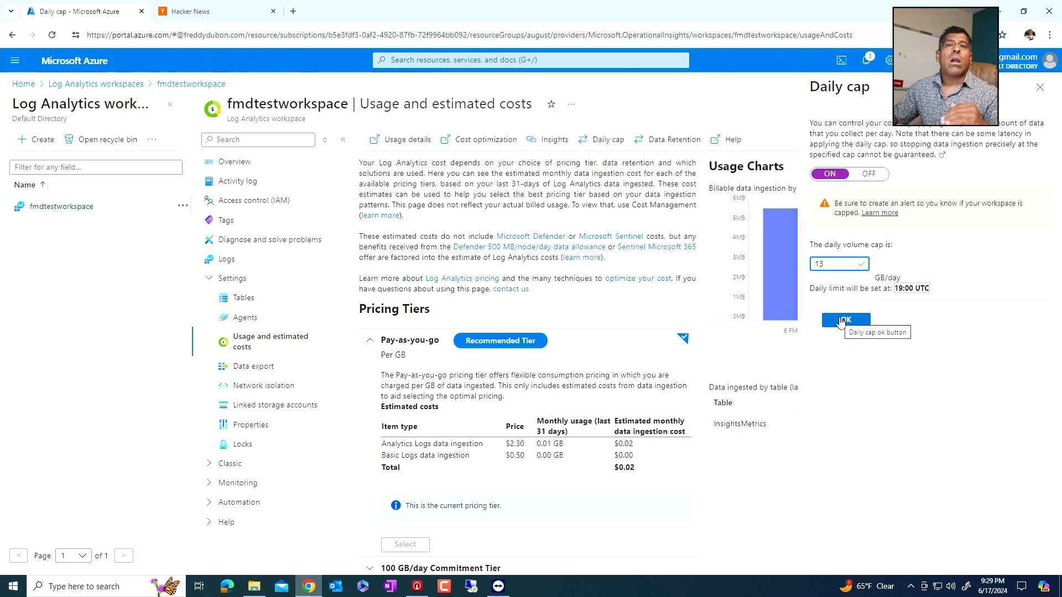
click(868, 173)
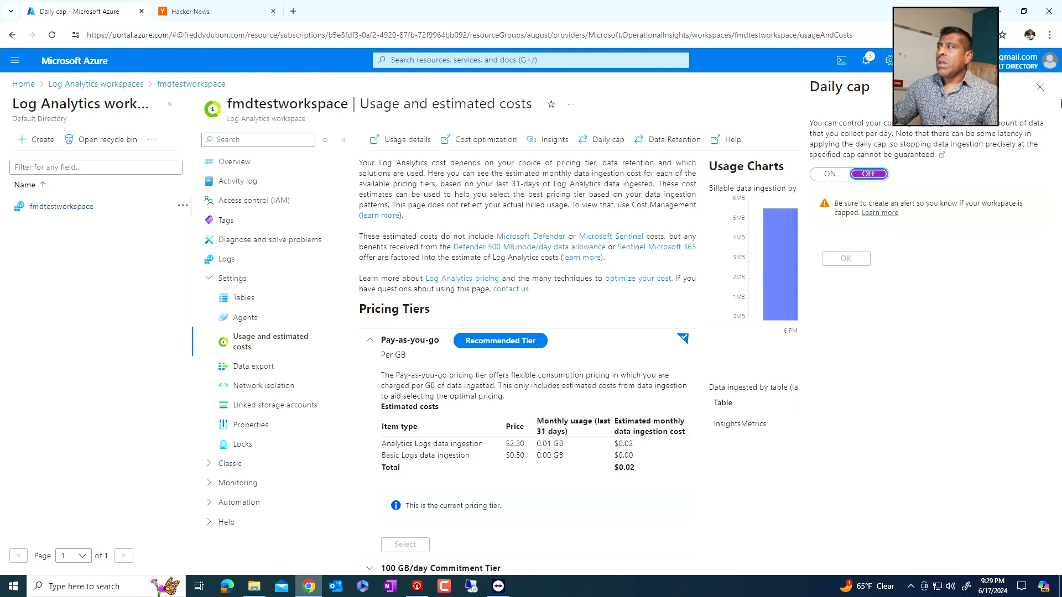
click(1041, 91)
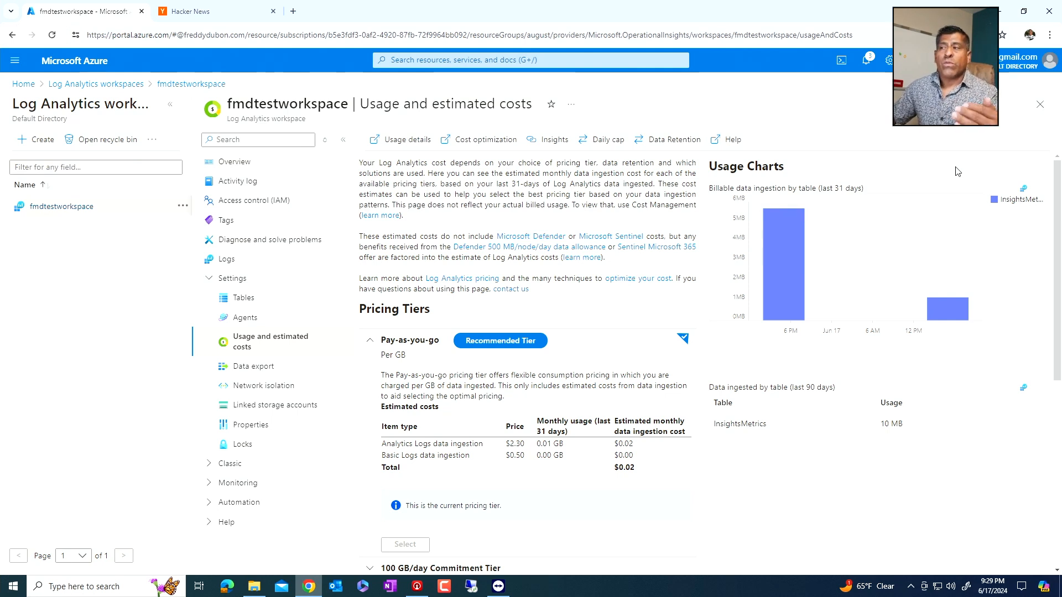
- Examine the workspace's default data retention setting in days and close it without saving
click(654, 141)
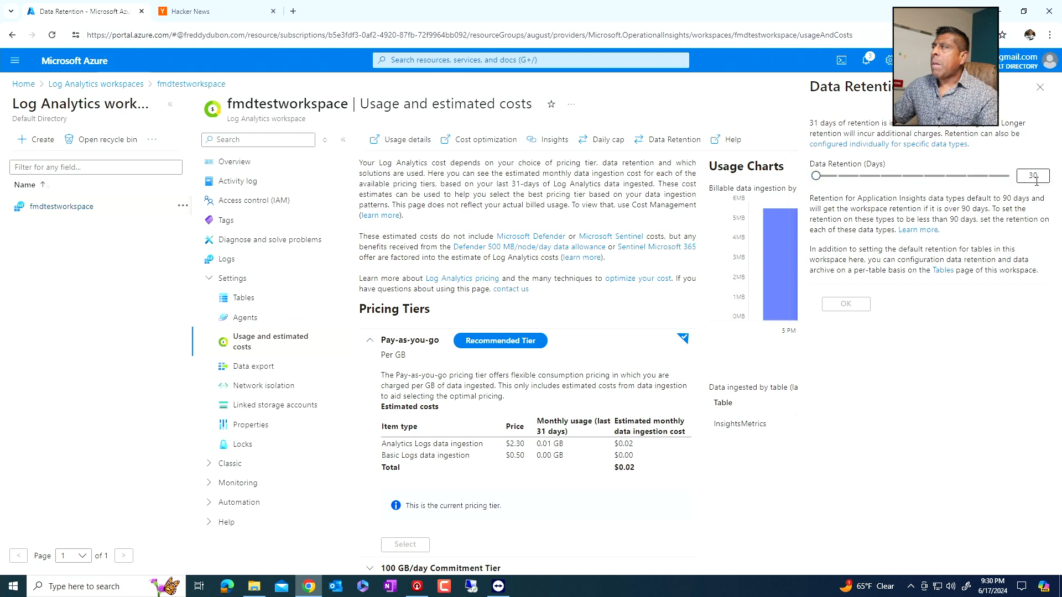
mouse_move(817, 177)
mouse_down()
mouse_move(902, 179)
mouse_move(807, 168)
mouse_up()
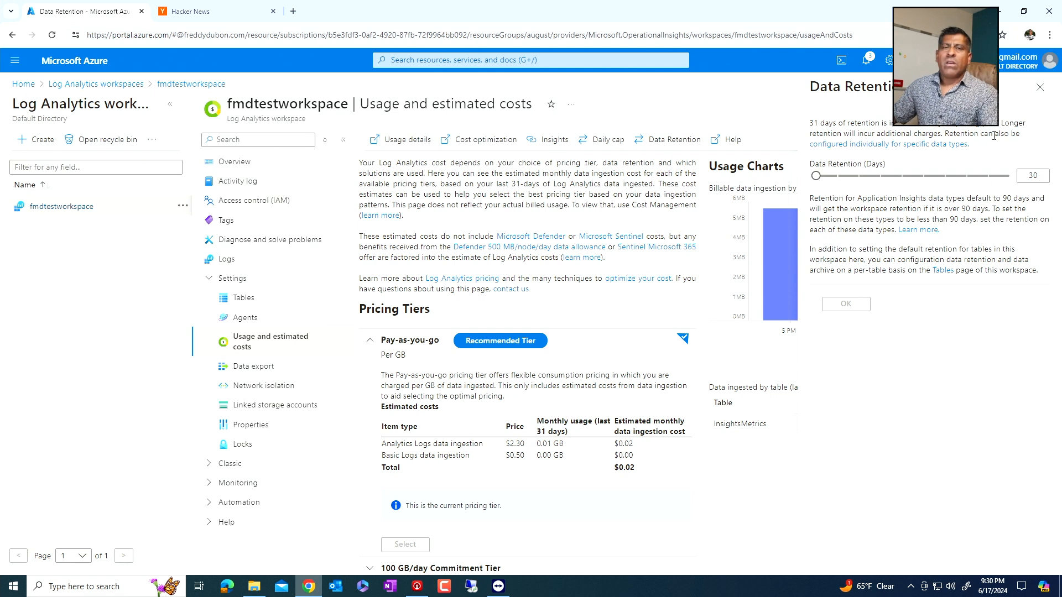
click(1035, 90)
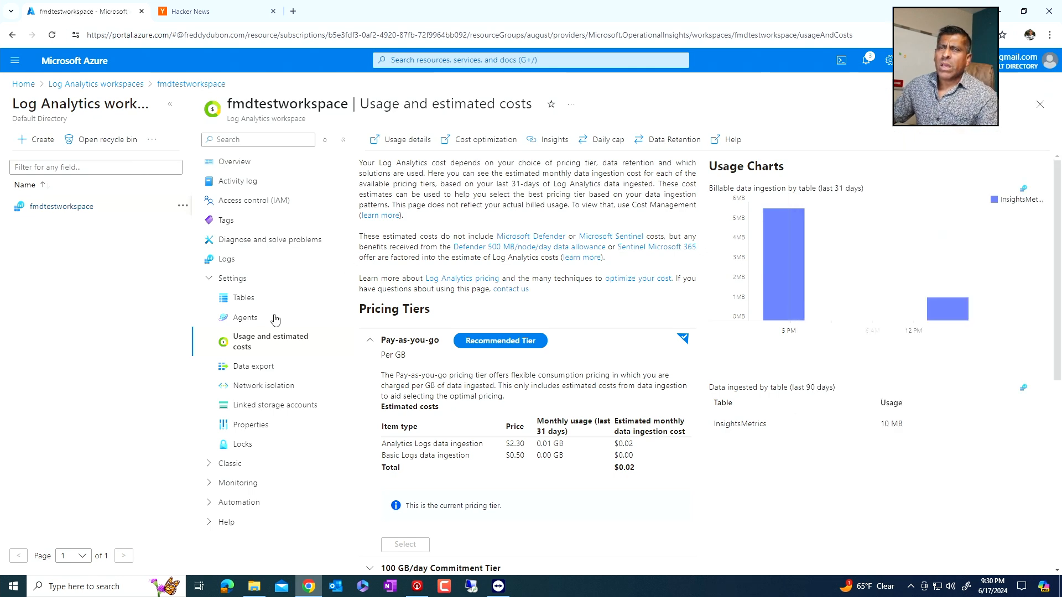
- Reopen fmdtestworkspace and examine its connected Windows and Linux agents, including the Log Analytics agent instructions
click(1038, 111)
click(96, 237)
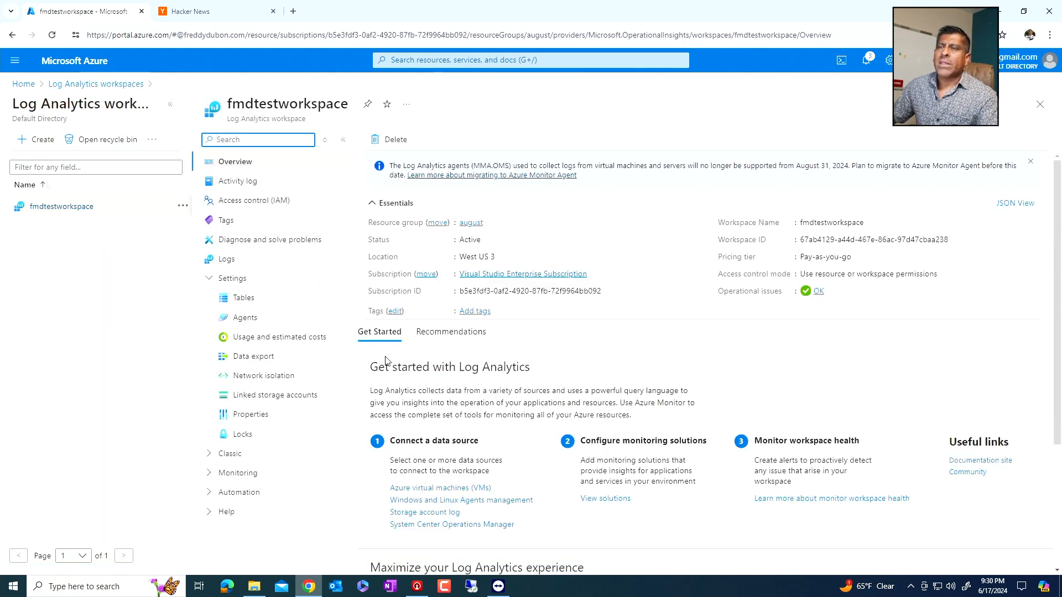
click(245, 319)
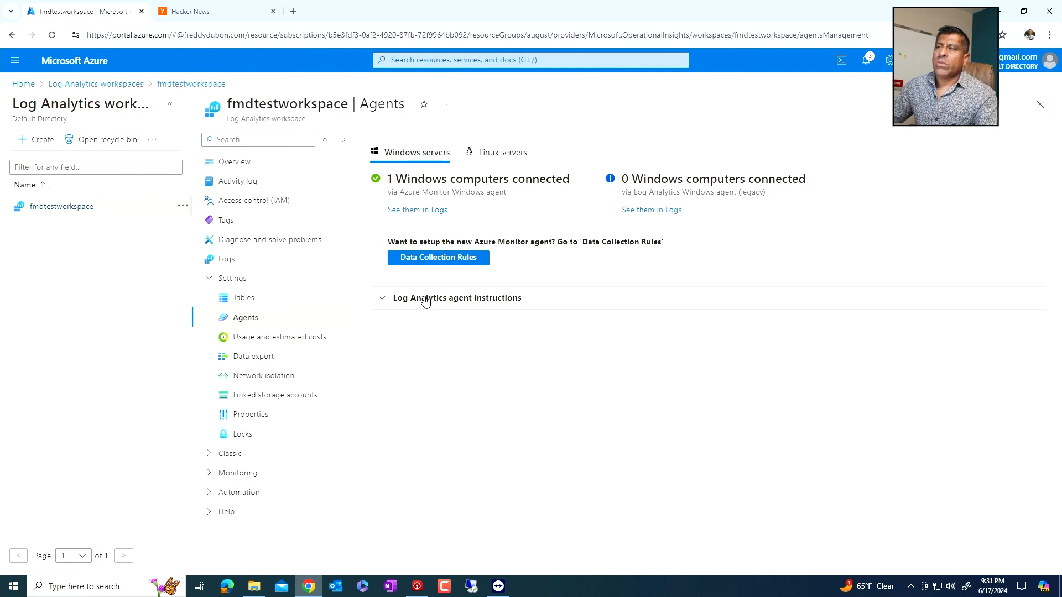
click(383, 300)
scroll(511, 342, down, 1)
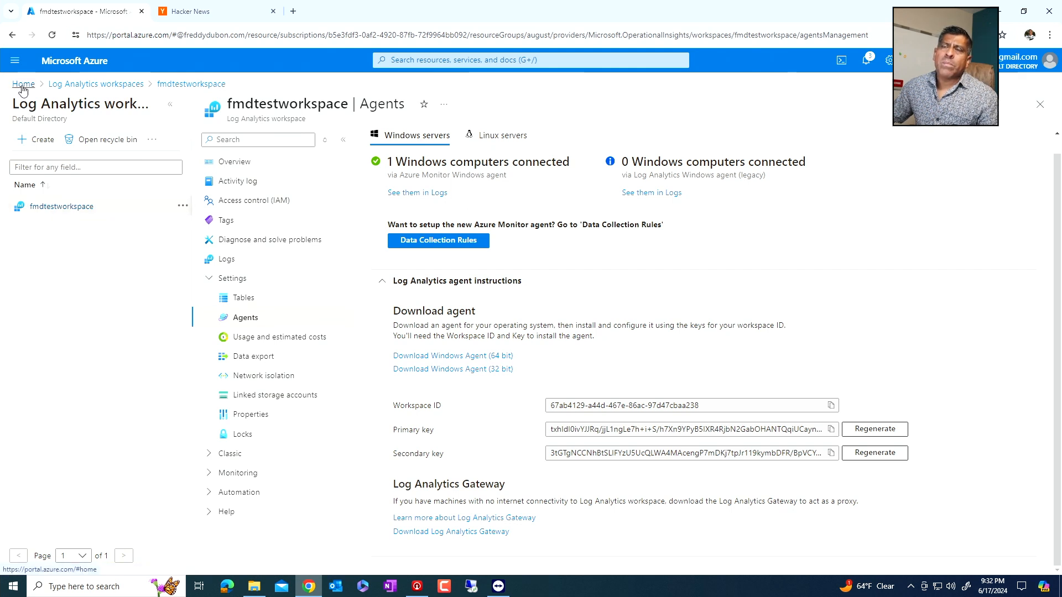
click(501, 136)
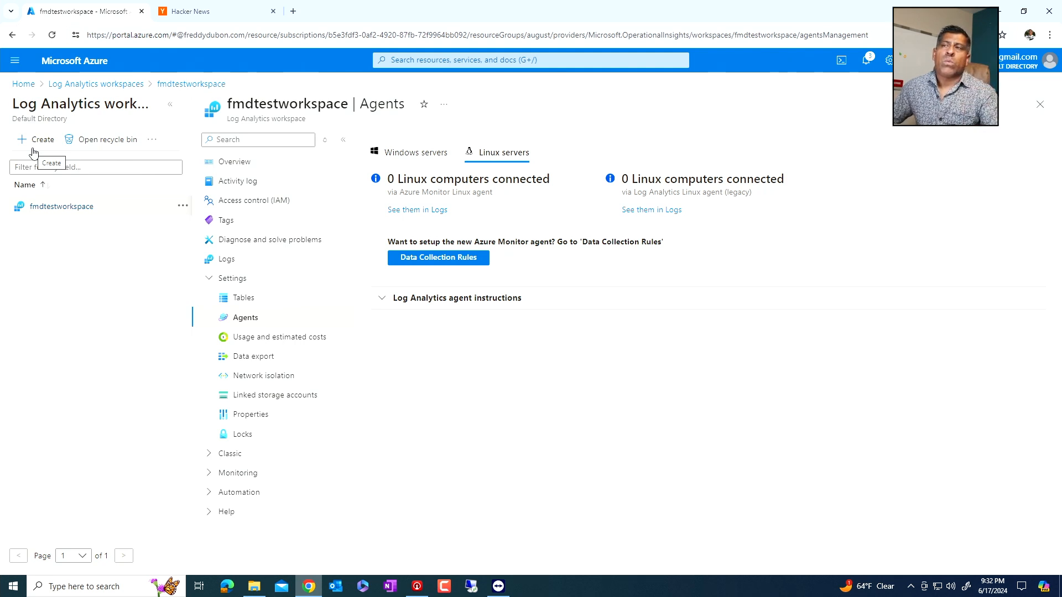
click(428, 154)
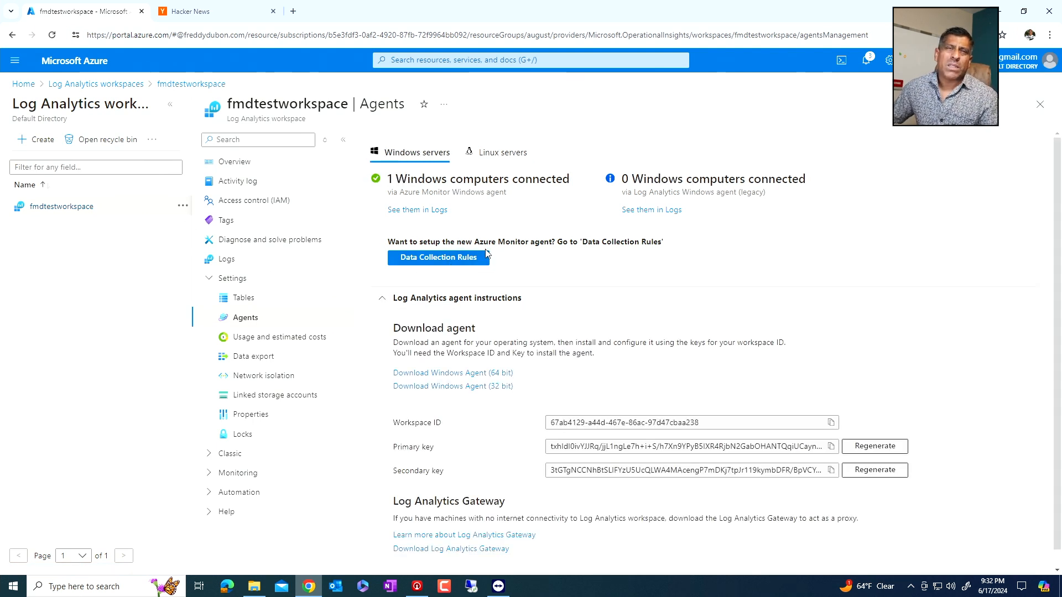
- Show the workspace's tables and check the AzureActivity table's entry and available actions
click(248, 298)
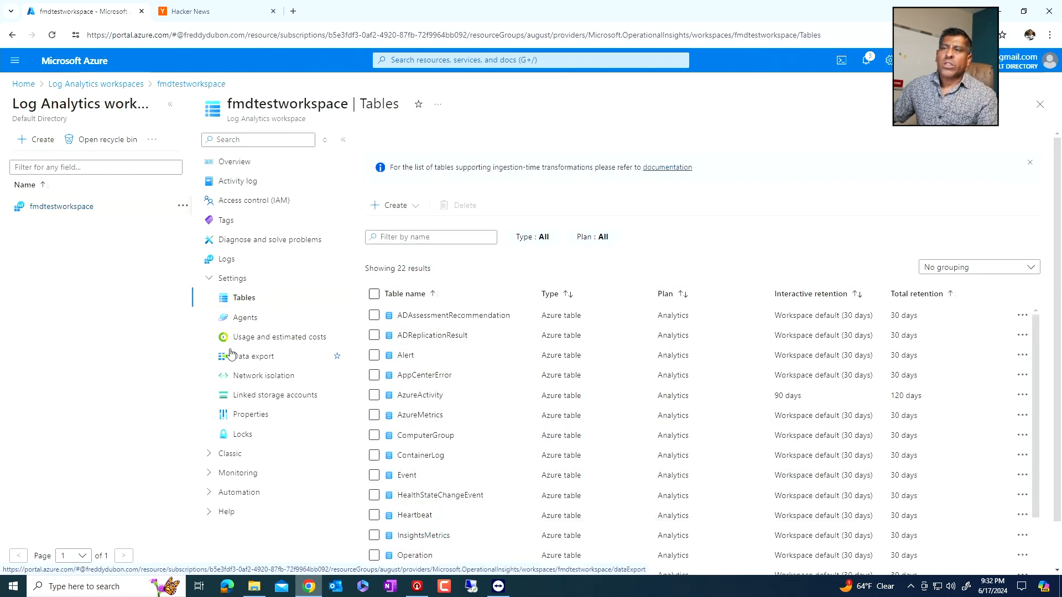
click(212, 278)
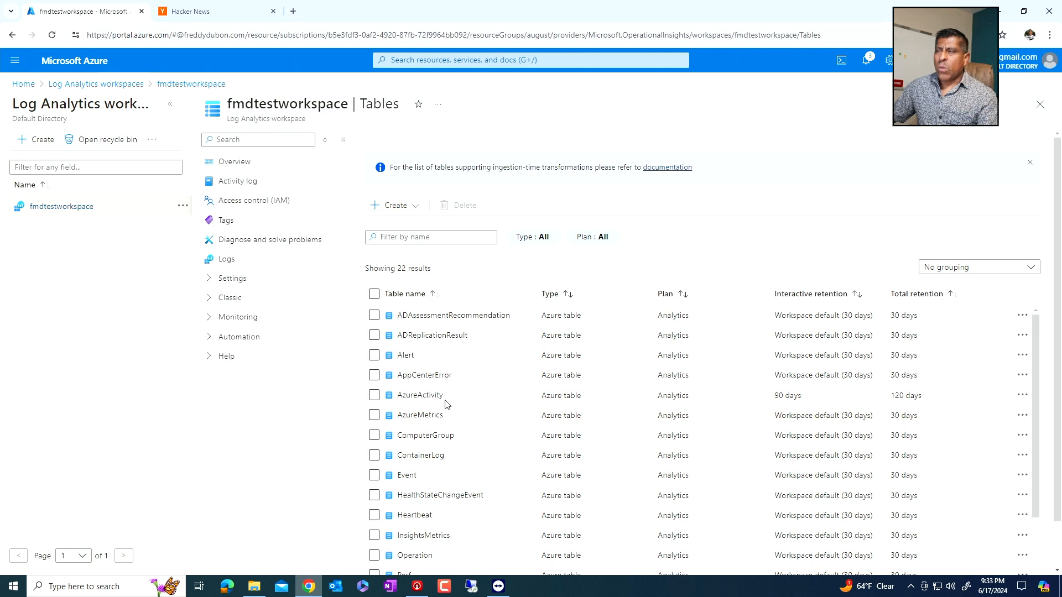
drag(445, 395, 398, 394)
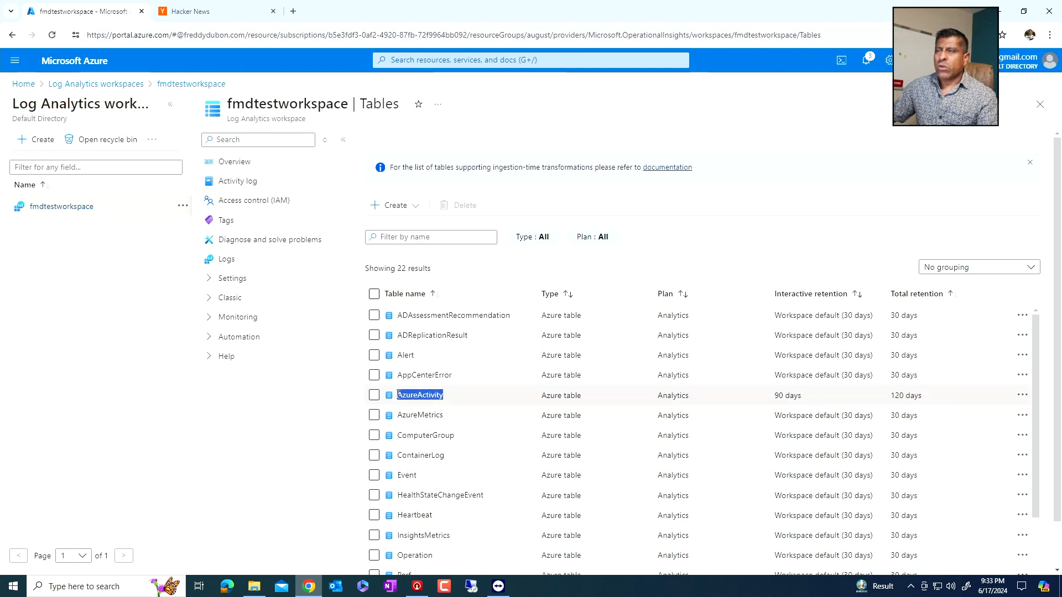
right_click(408, 396)
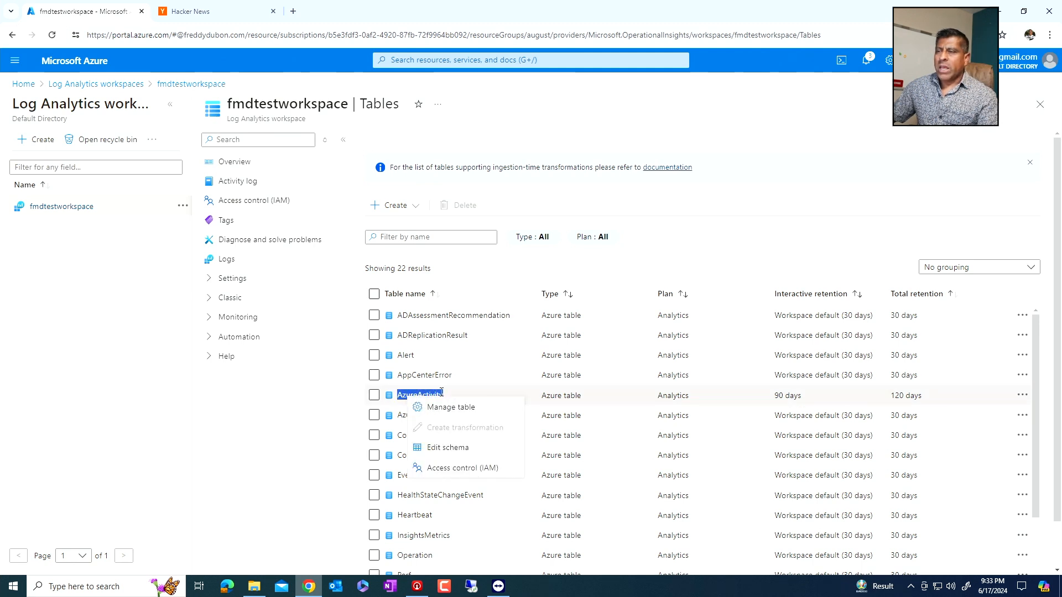
click(420, 391)
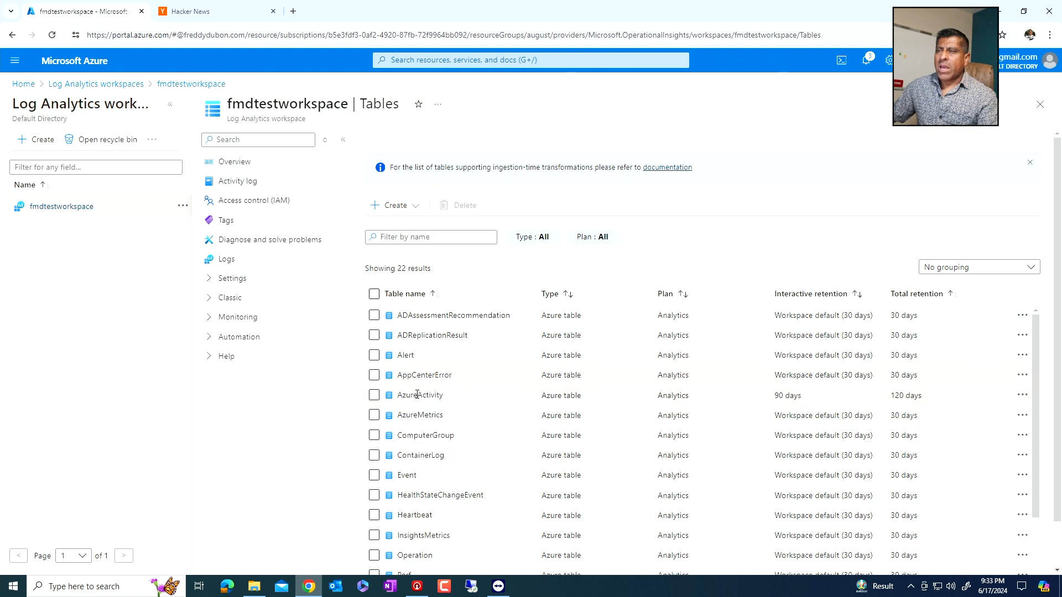
double_click(417, 394)
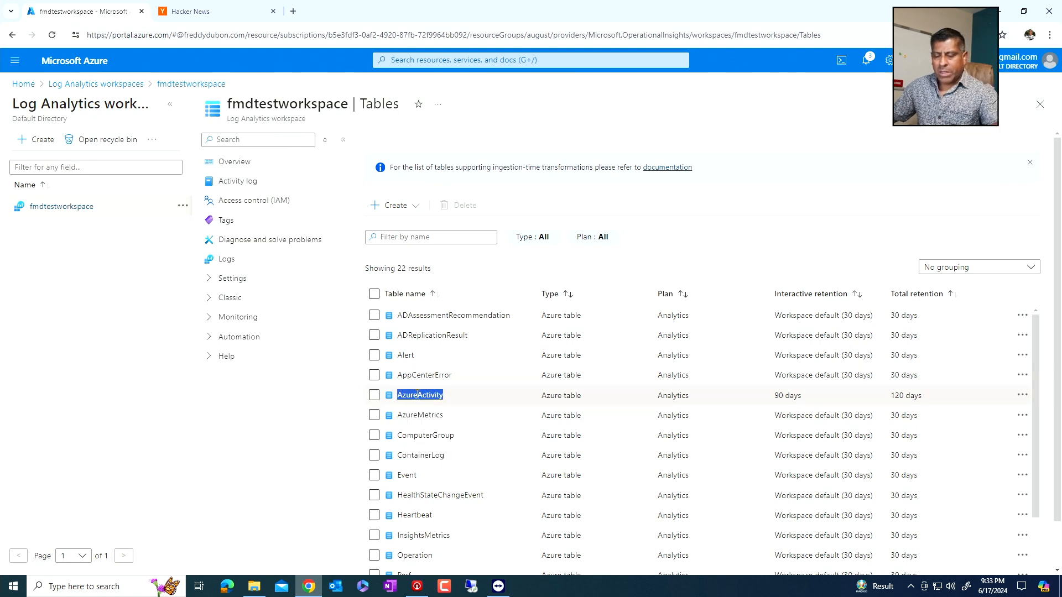
- Open the workspace's logs and examine the example queries offered in the Applications category
click(227, 261)
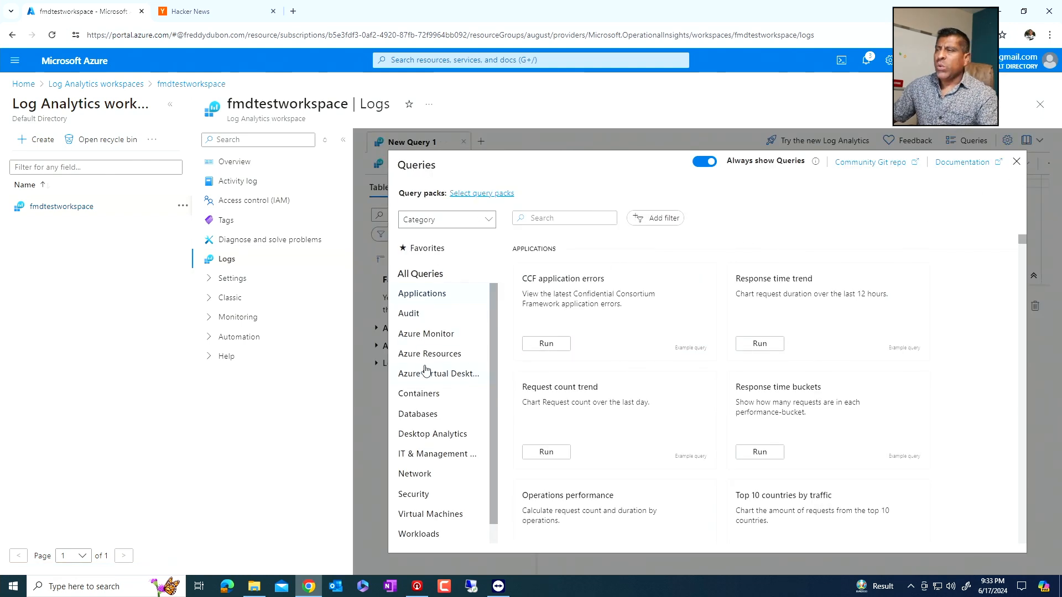
mouse_move(783, 319)
scroll(784, 290, down, 2)
scroll(564, 295, down, 2)
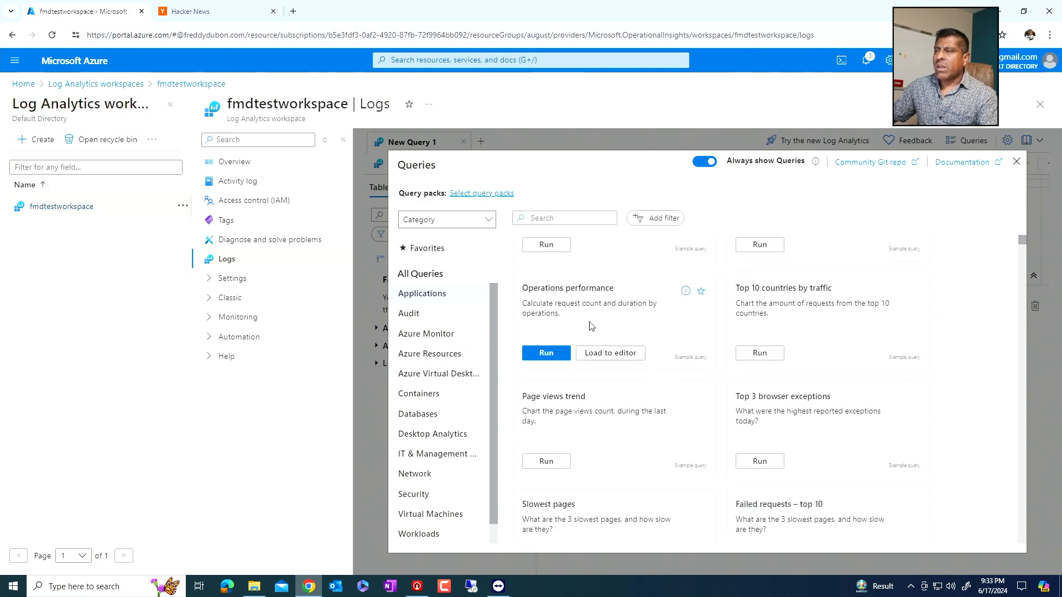
mouse_move(753, 332)
scroll(753, 332, down, 3)
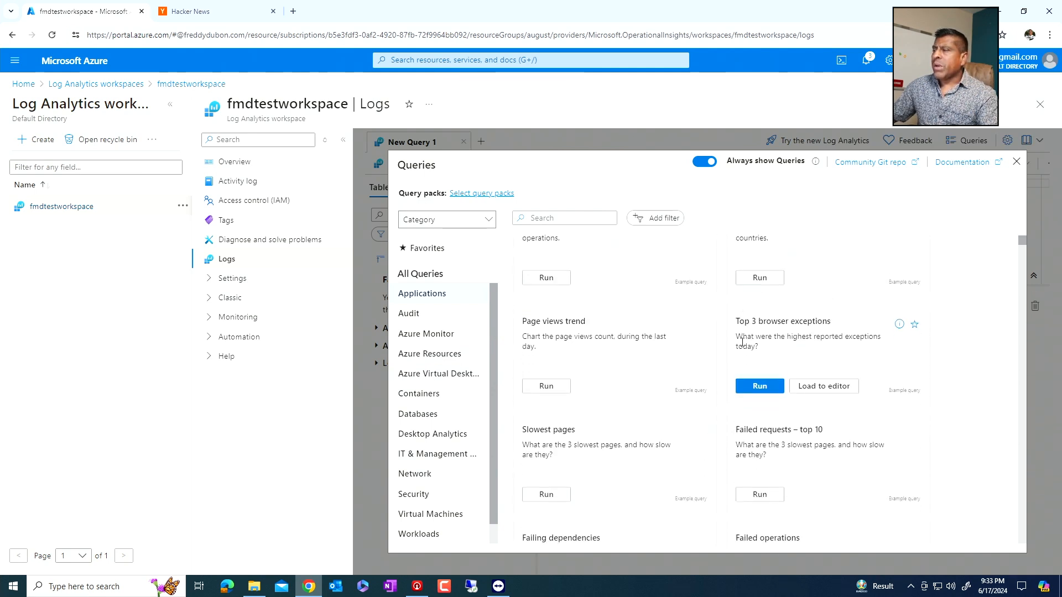
mouse_move(574, 373)
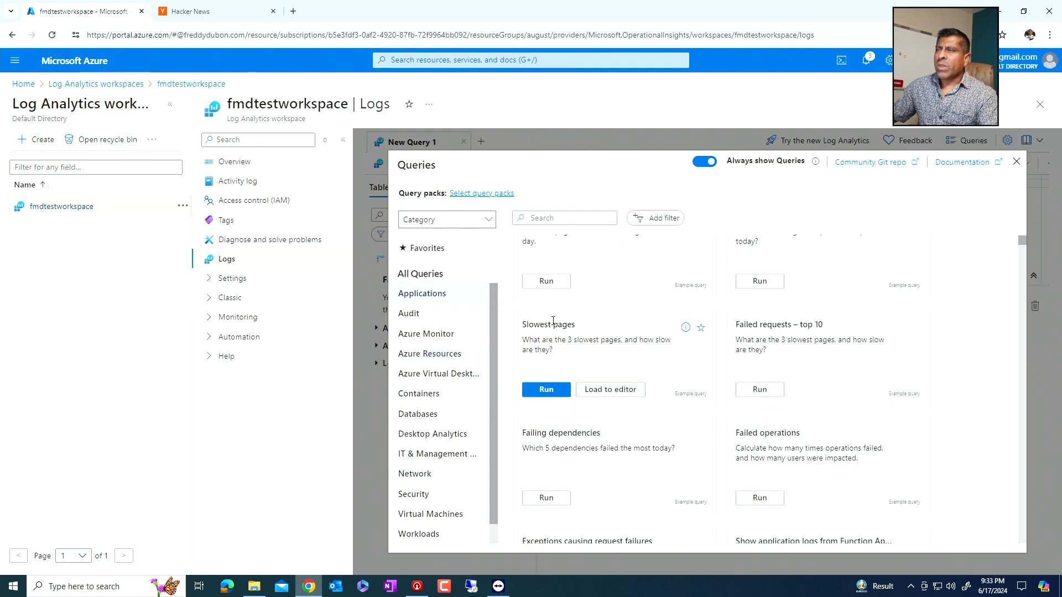
scroll(598, 338, down, 2)
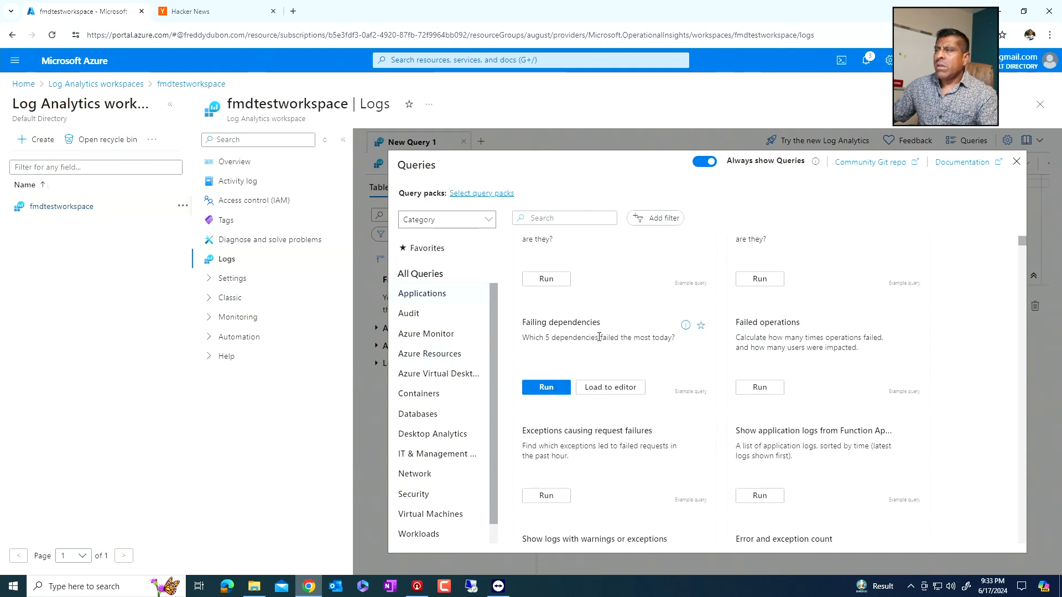
- Examine the example queries in the Virtual Machines category and close the query collection
click(448, 520)
mouse_move(788, 393)
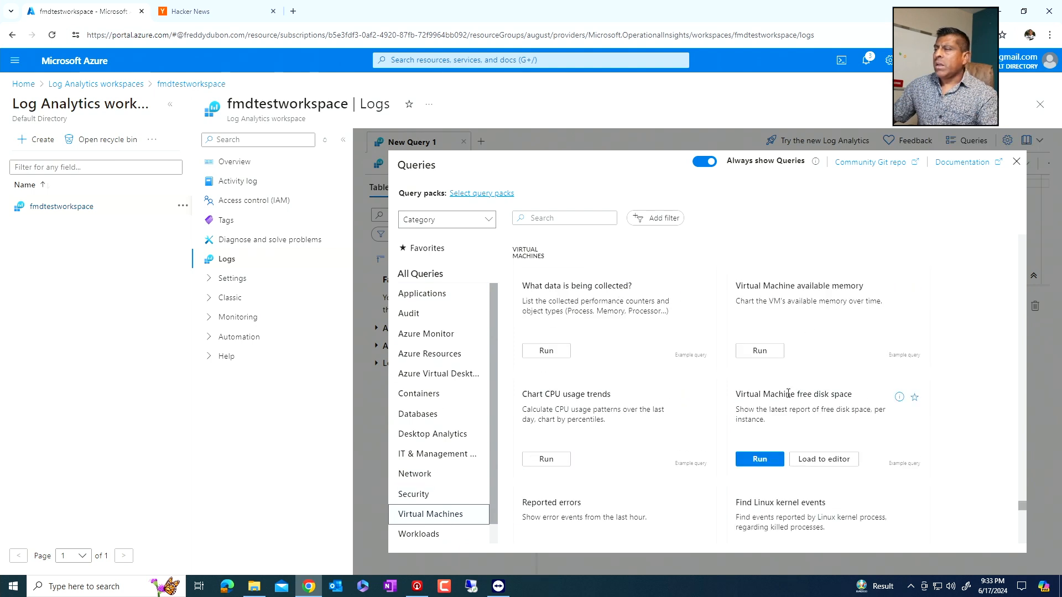
scroll(788, 393, down, 2)
scroll(645, 392, down, 4)
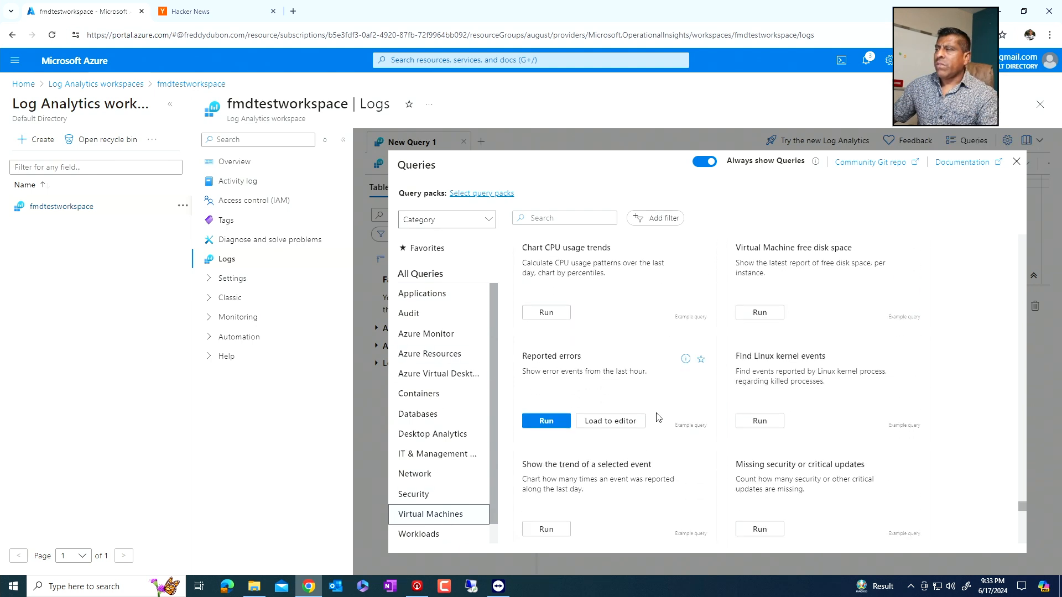
scroll(657, 354, down, 4)
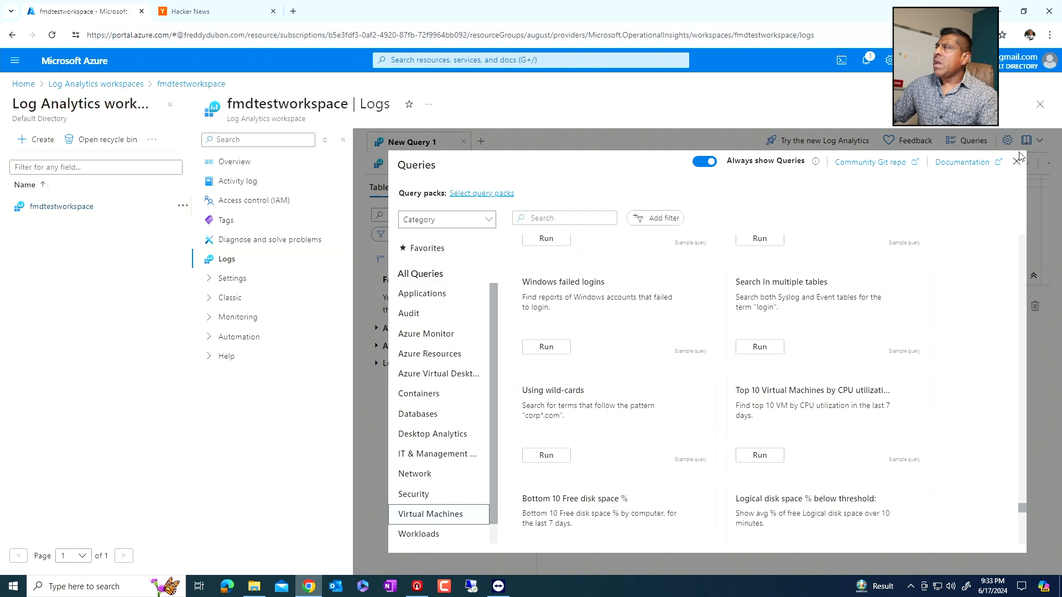
click(1016, 161)
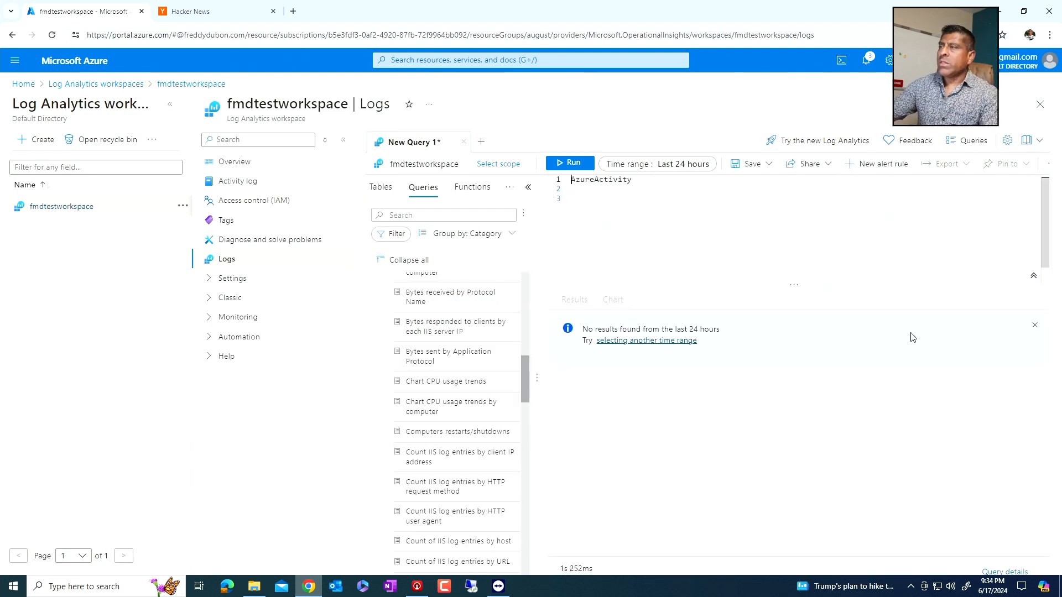
- Run the AzureActivity query for the last 24 hours and again with the time range set to Last 7 days
click(563, 164)
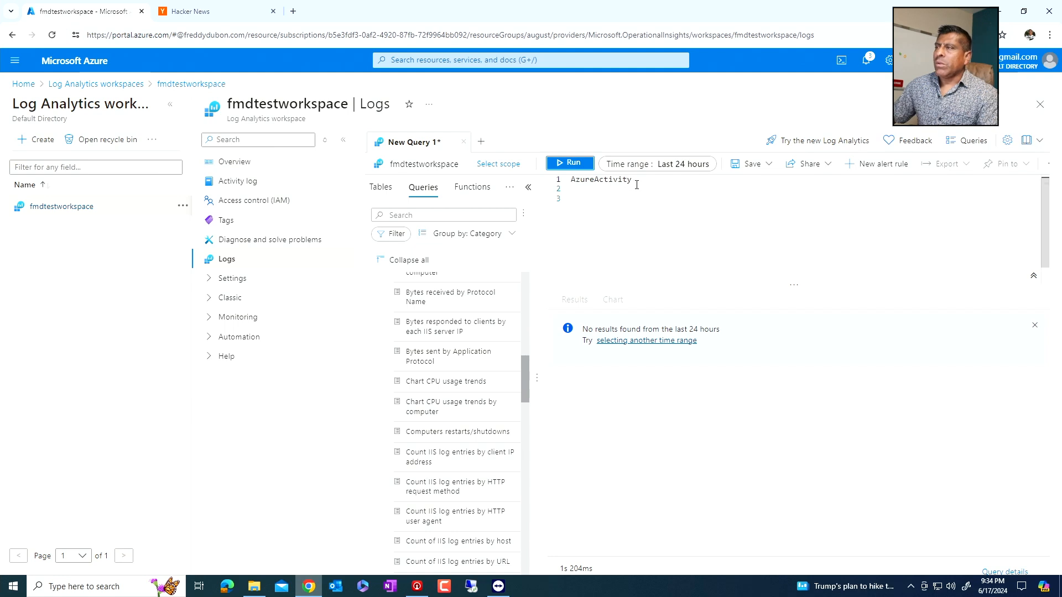
click(658, 163)
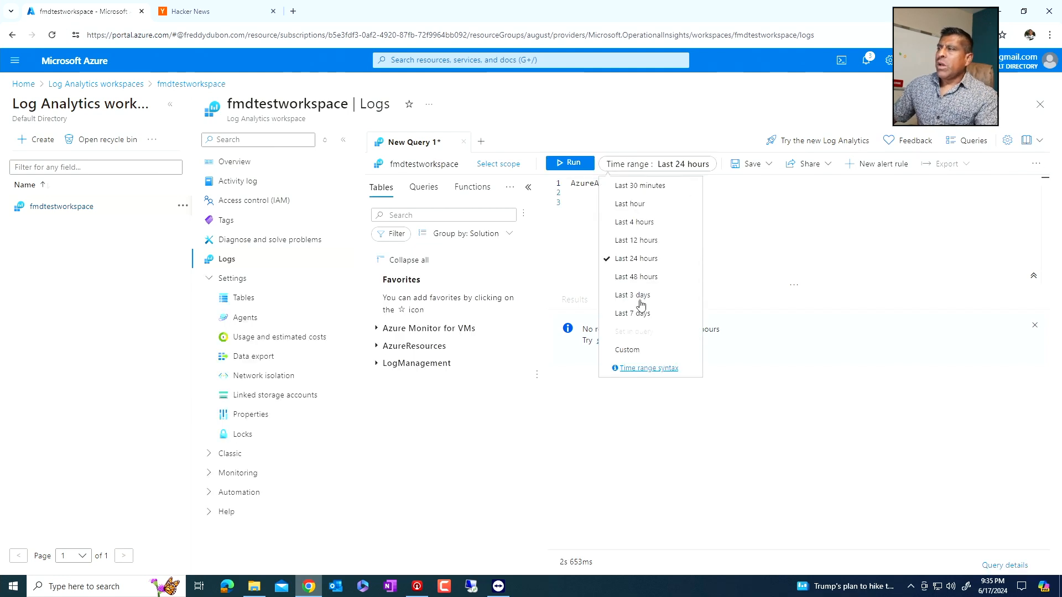
click(636, 314)
click(573, 164)
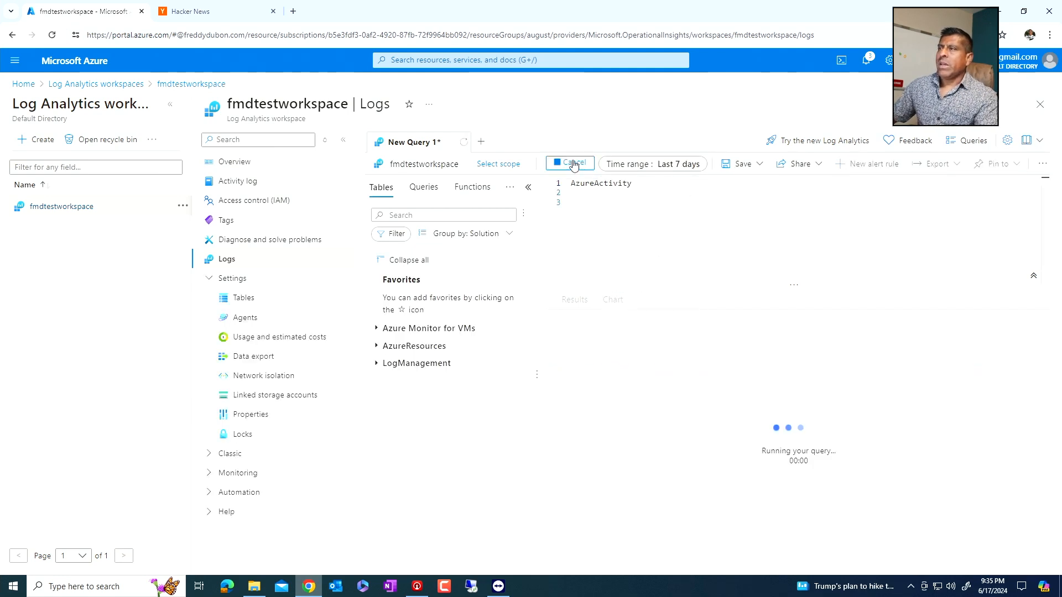
- Apply a custom time range from April 1, 2024 to June 18, 2024 and rerun the AzureActivity query
click(699, 167)
click(630, 350)
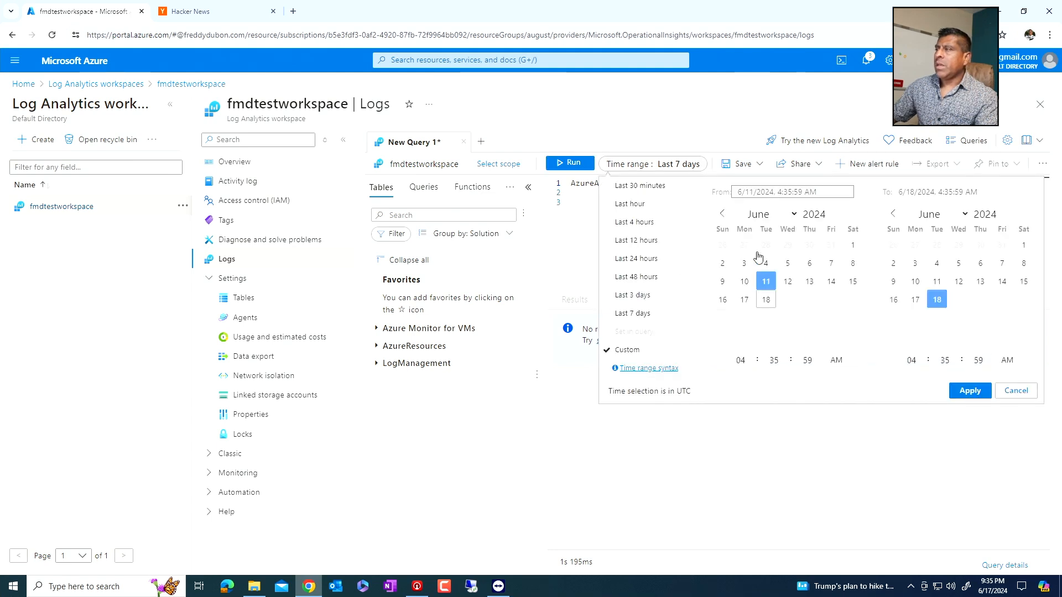
click(724, 215)
click(725, 214)
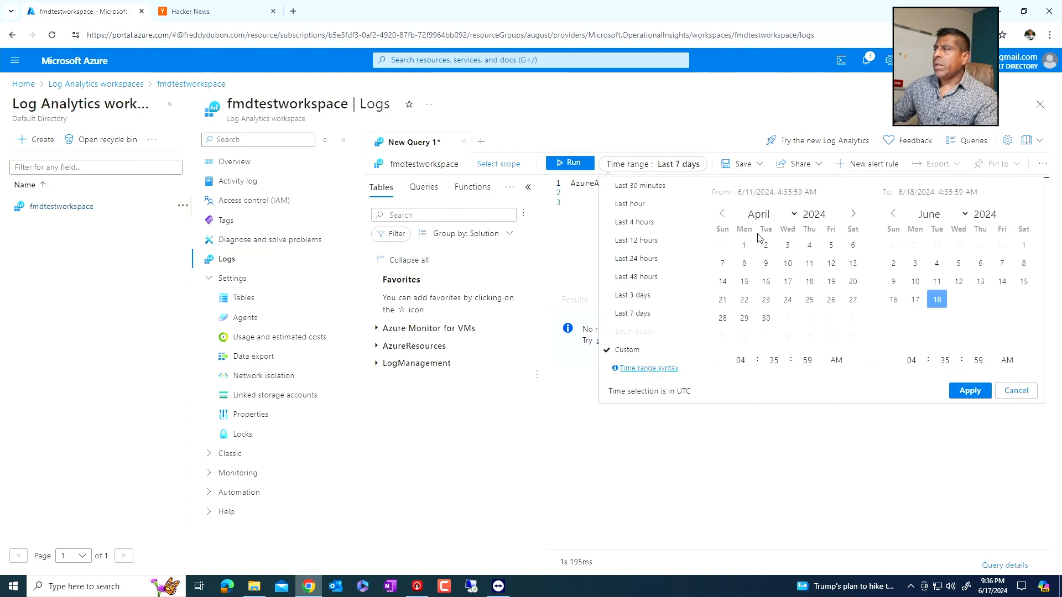
click(745, 245)
click(969, 390)
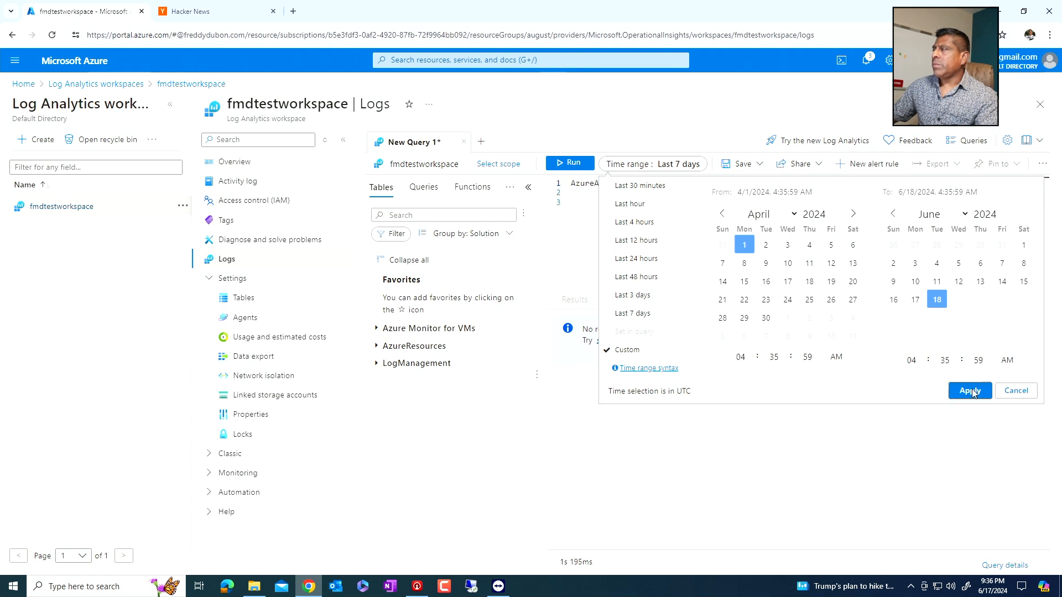
click(572, 163)
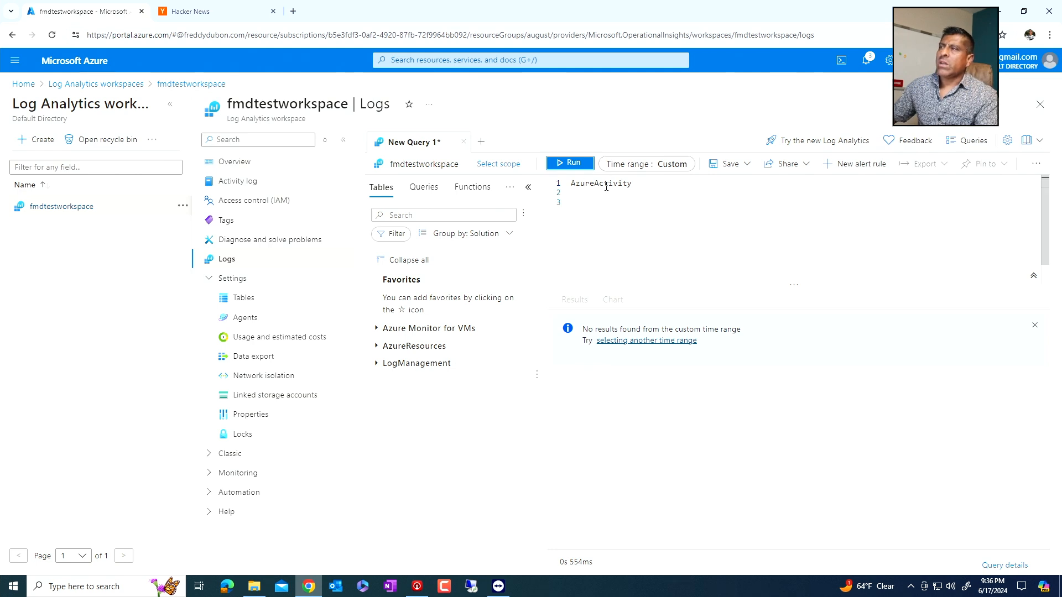
- Add the filter line |where _IsBillable contains "" below AzureActivity and run the query
click(633, 184)
key(Return)
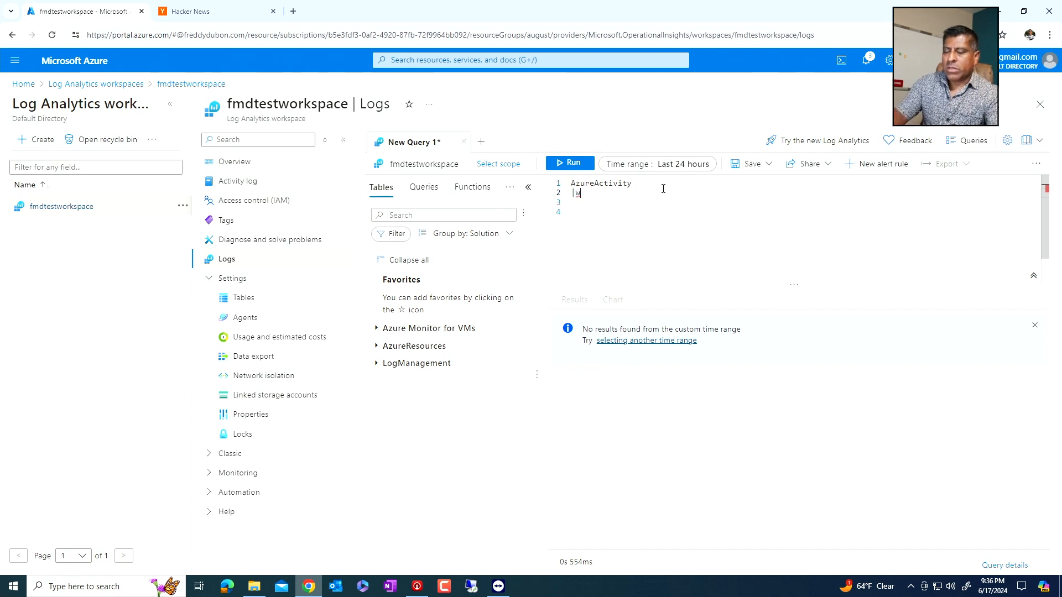
text(he)
key(Tab)
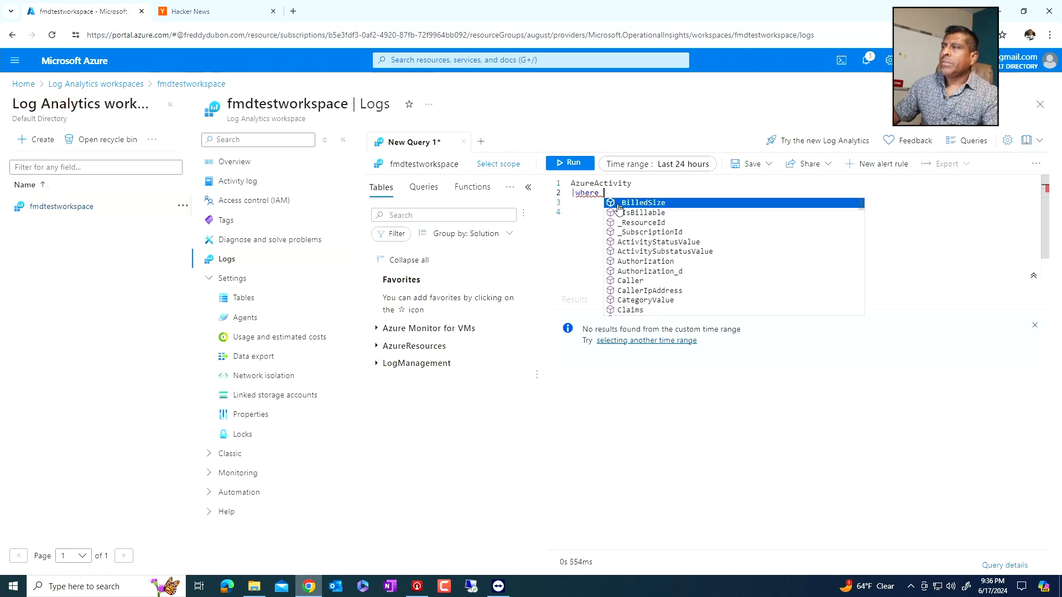
scroll(655, 231, down, 3)
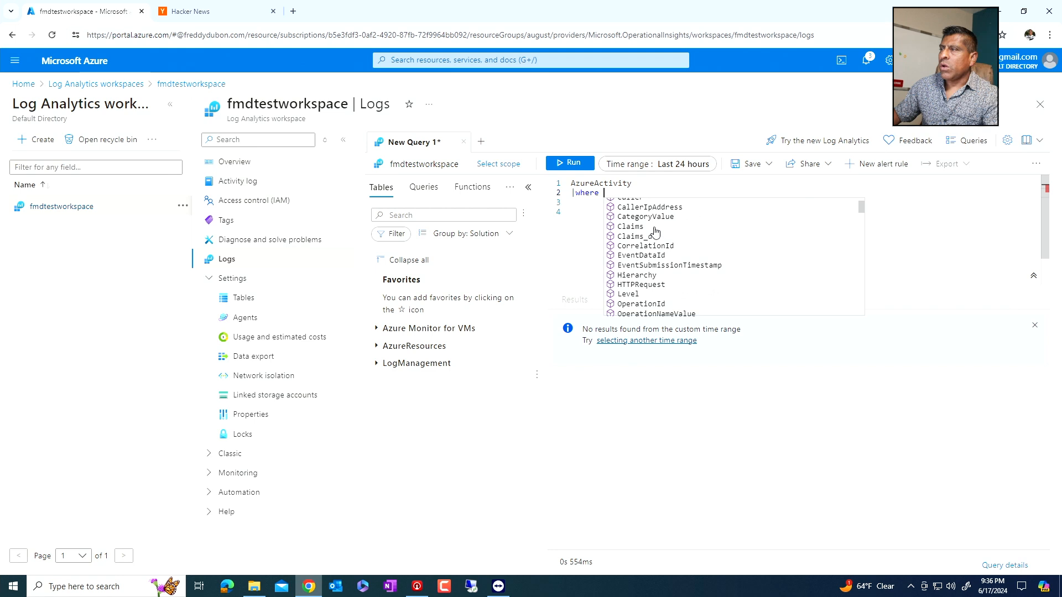
scroll(653, 235, up, 2)
scroll(653, 233, up, 1)
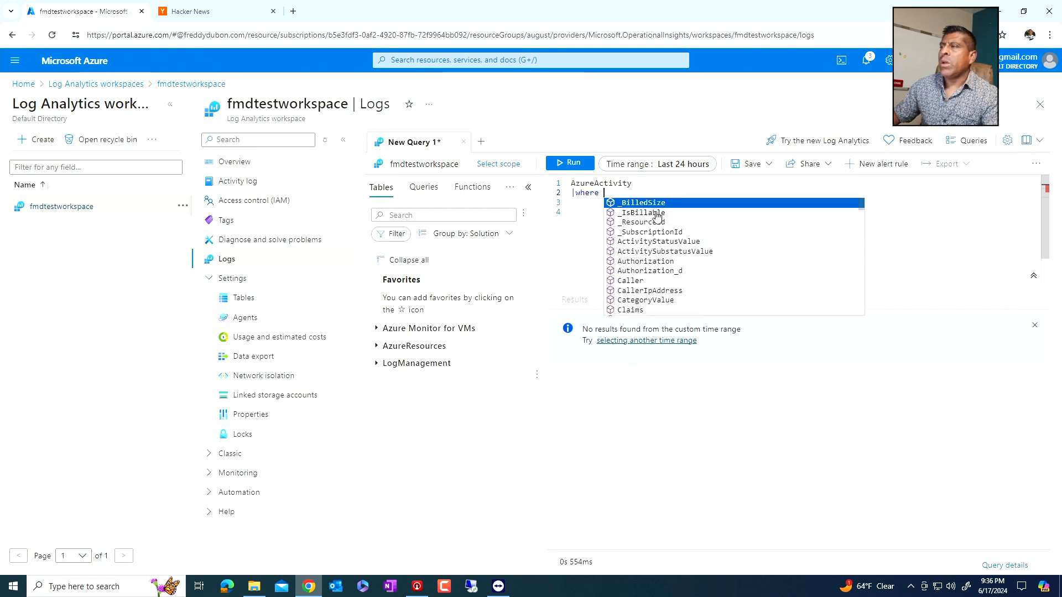
click(657, 216)
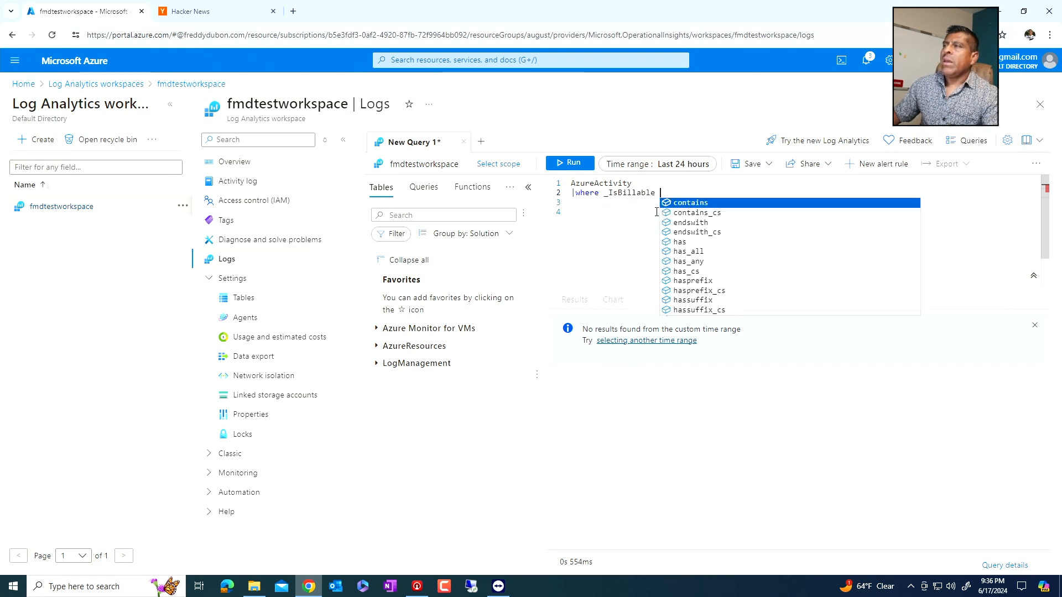
click(687, 206)
text(")
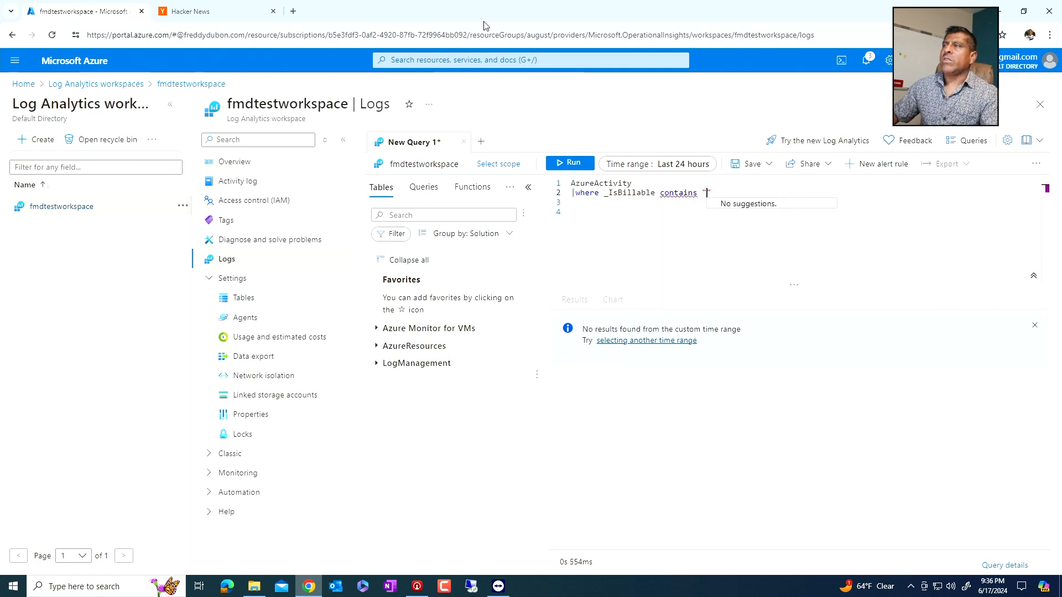
click(572, 167)
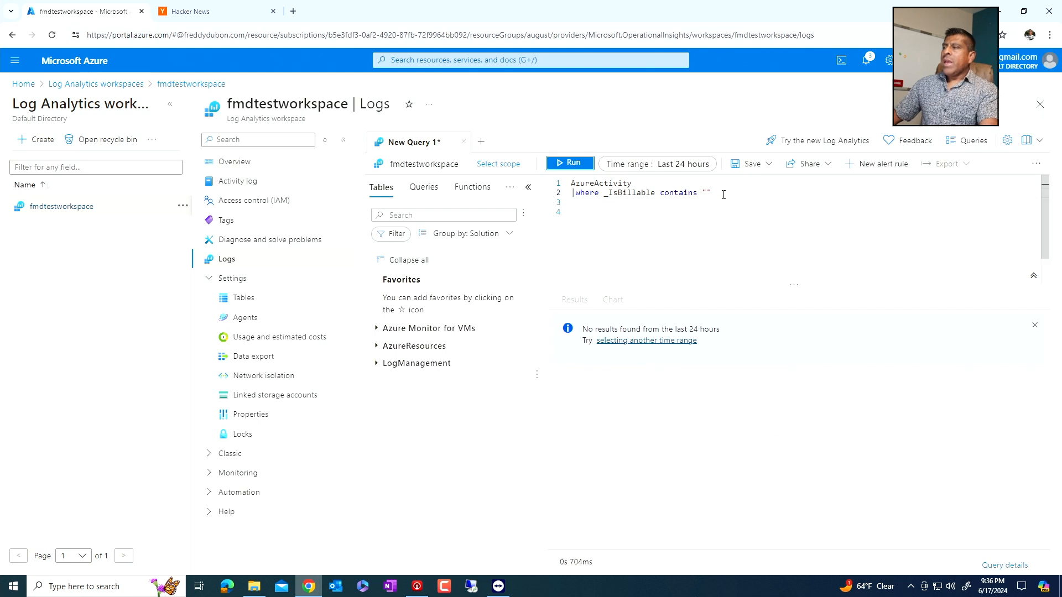
click(570, 192)
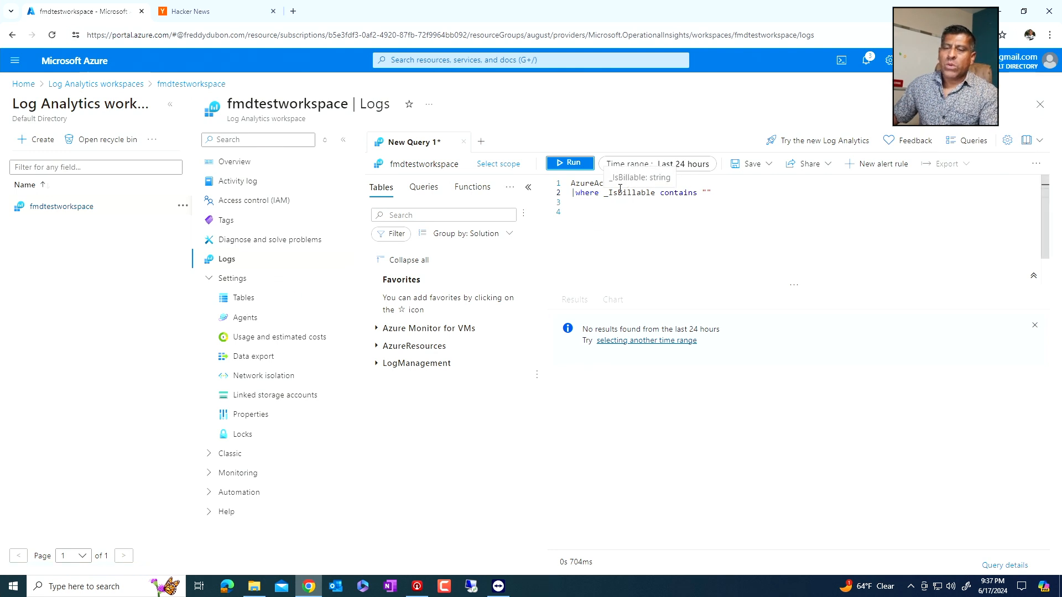
- Start a new alert rule from the query, review its condition and set the aggregation granularity to 1 minute
click(872, 164)
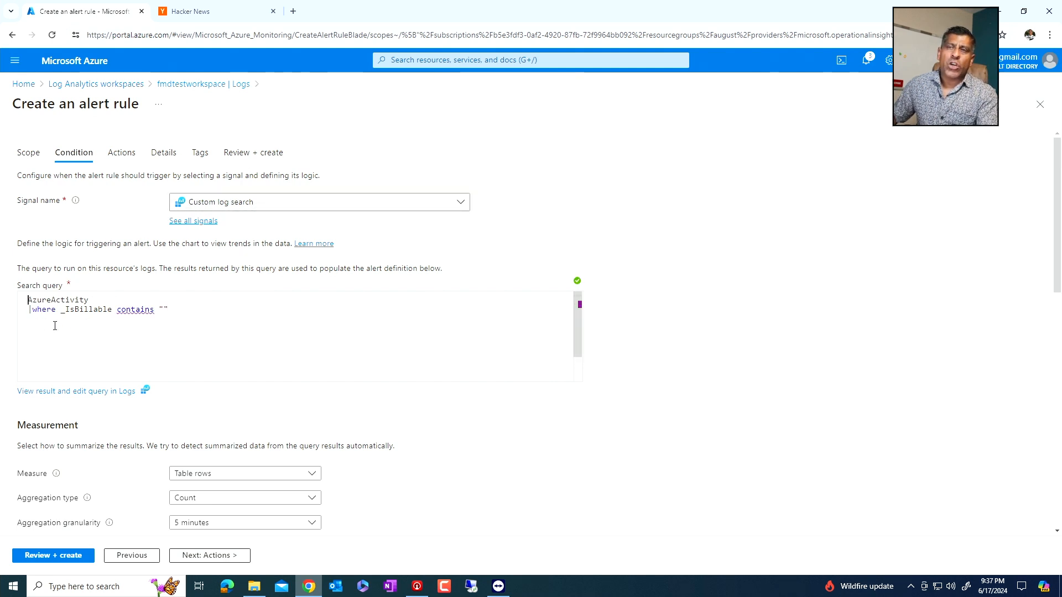
scroll(65, 325, down, 1)
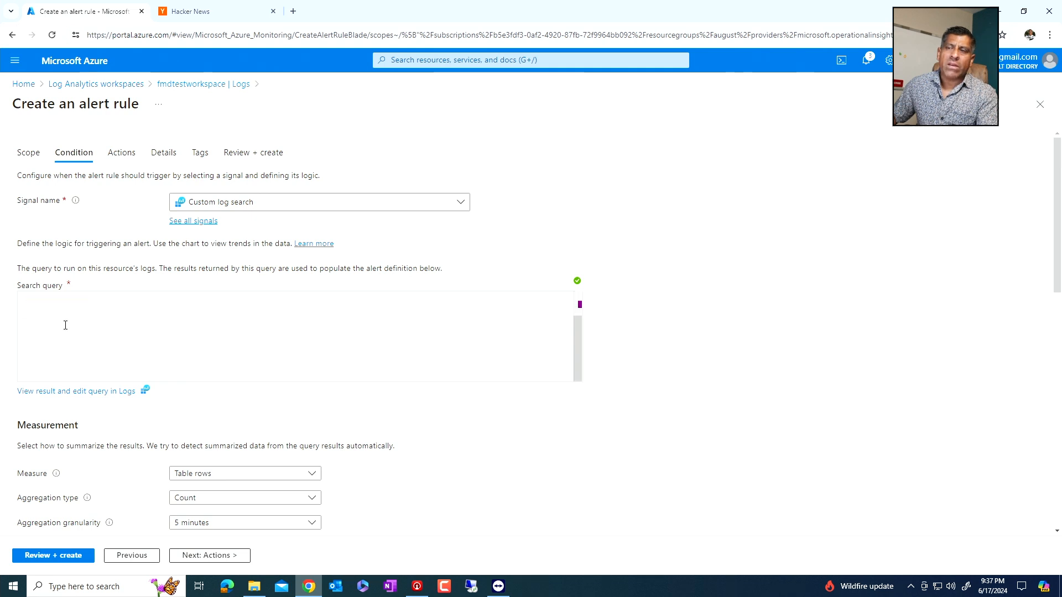
scroll(167, 368, up, 1)
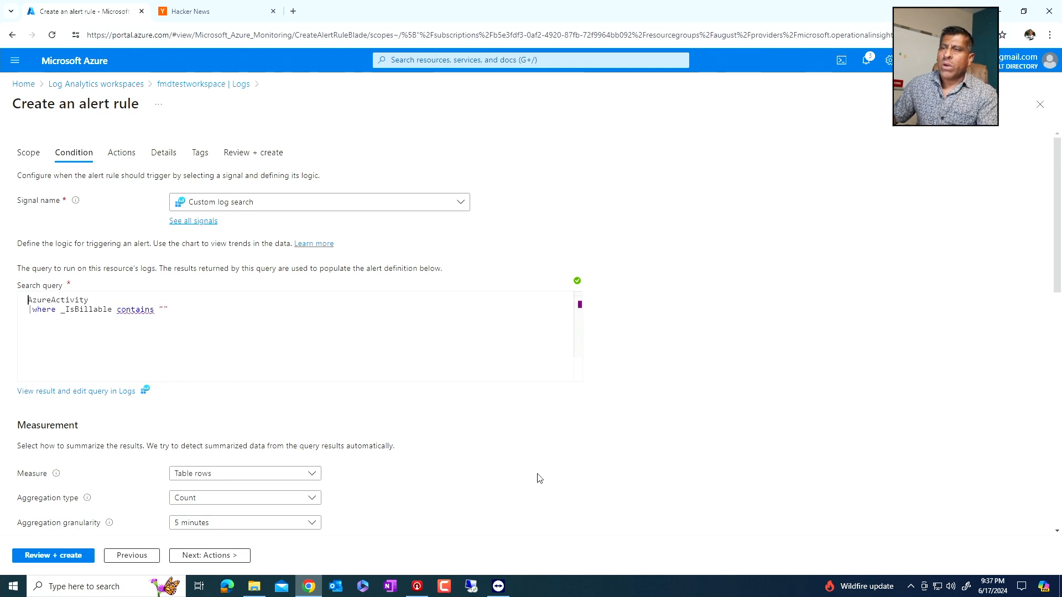
scroll(539, 478, down, 2)
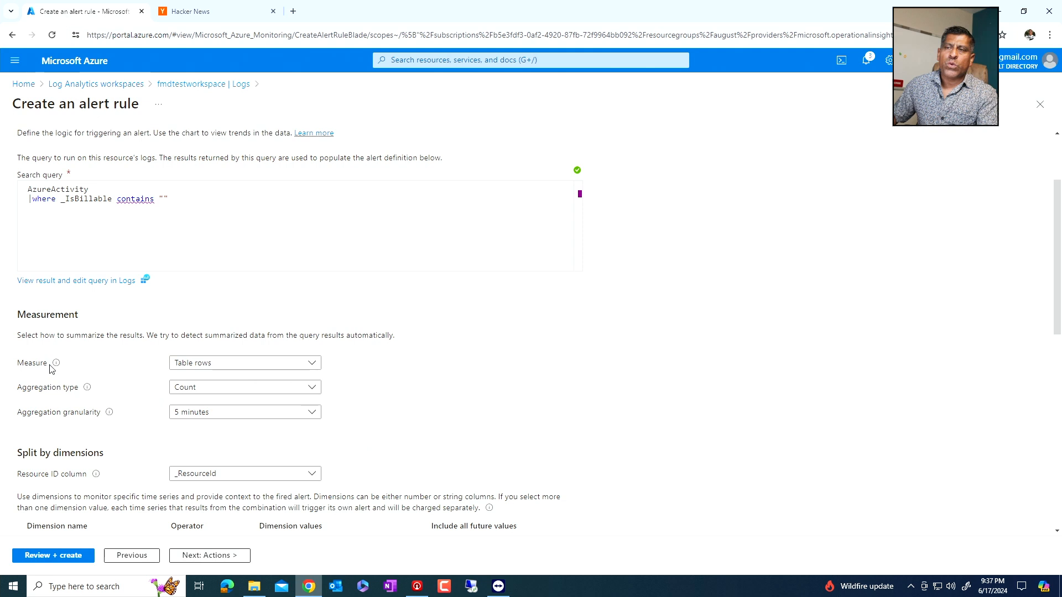
scroll(166, 367, down, 2)
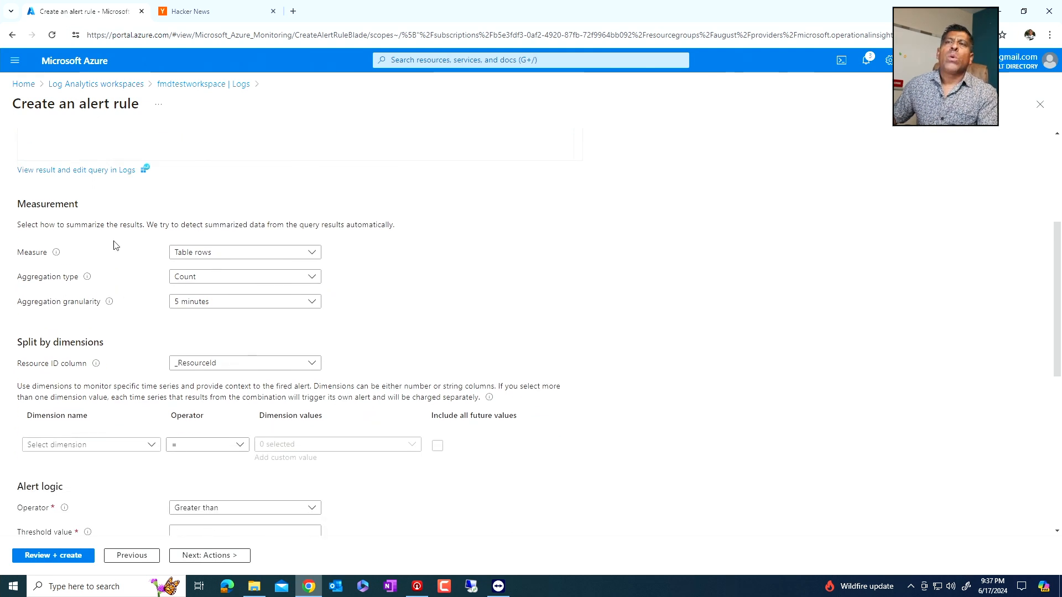
click(204, 307)
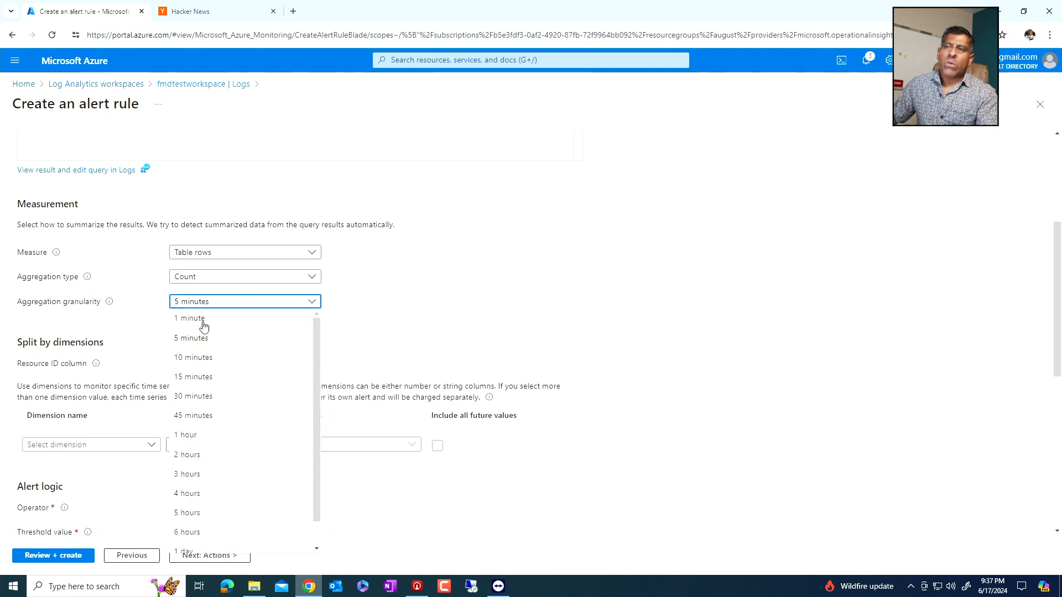
click(204, 326)
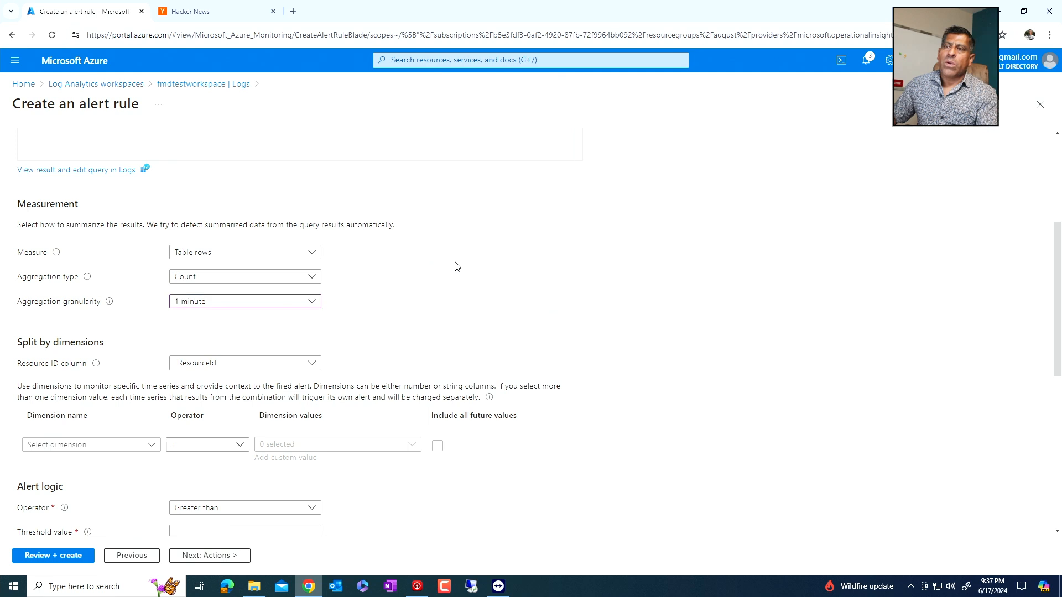
- Set the threshold value in the alert rule's alert logic to 80
scroll(455, 265, down, 2)
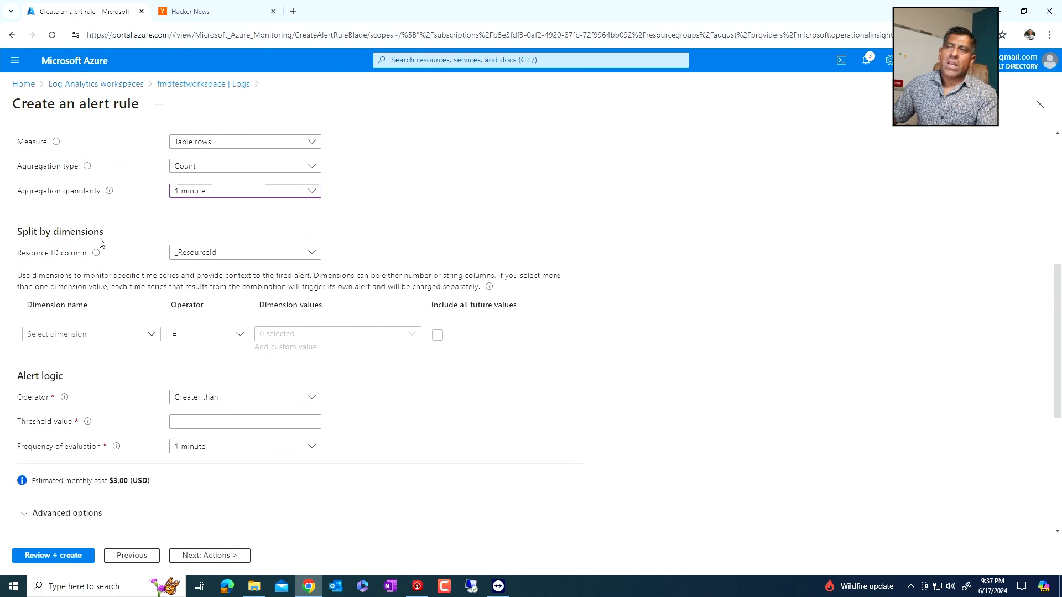
scroll(139, 326, down, 2)
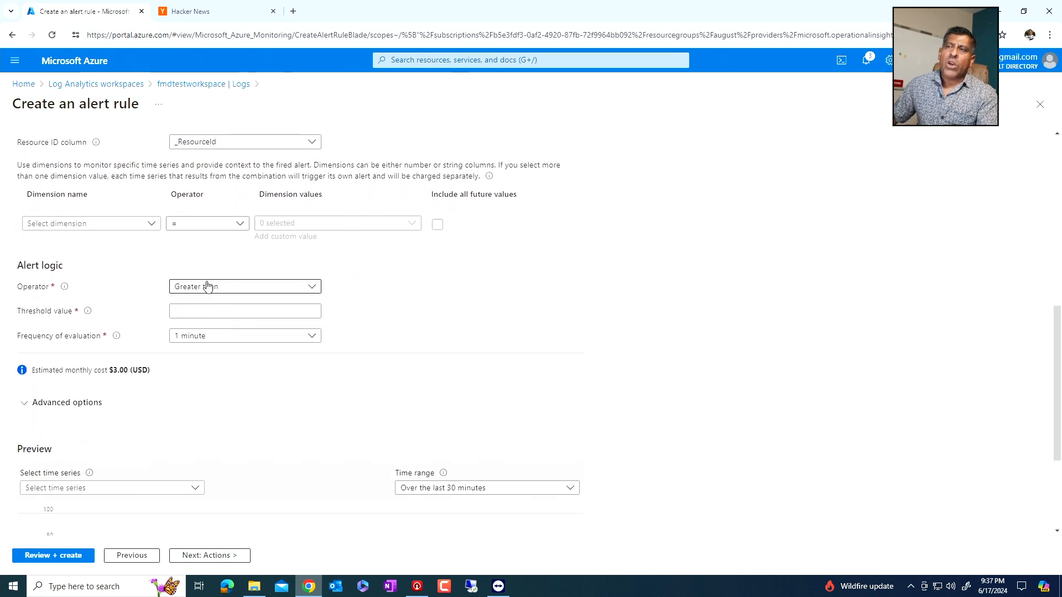
click(190, 312)
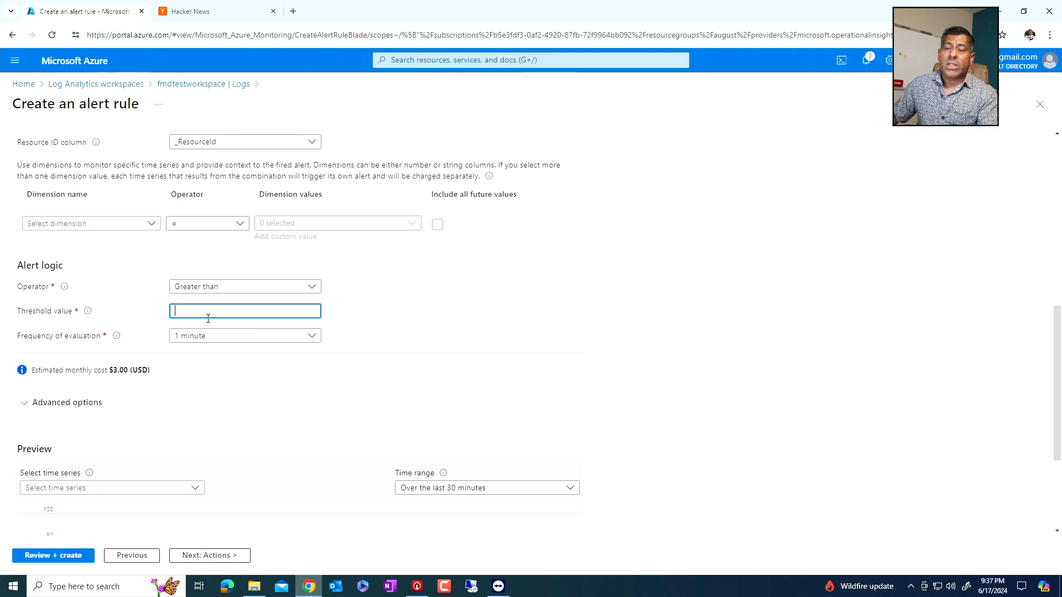
text(80)
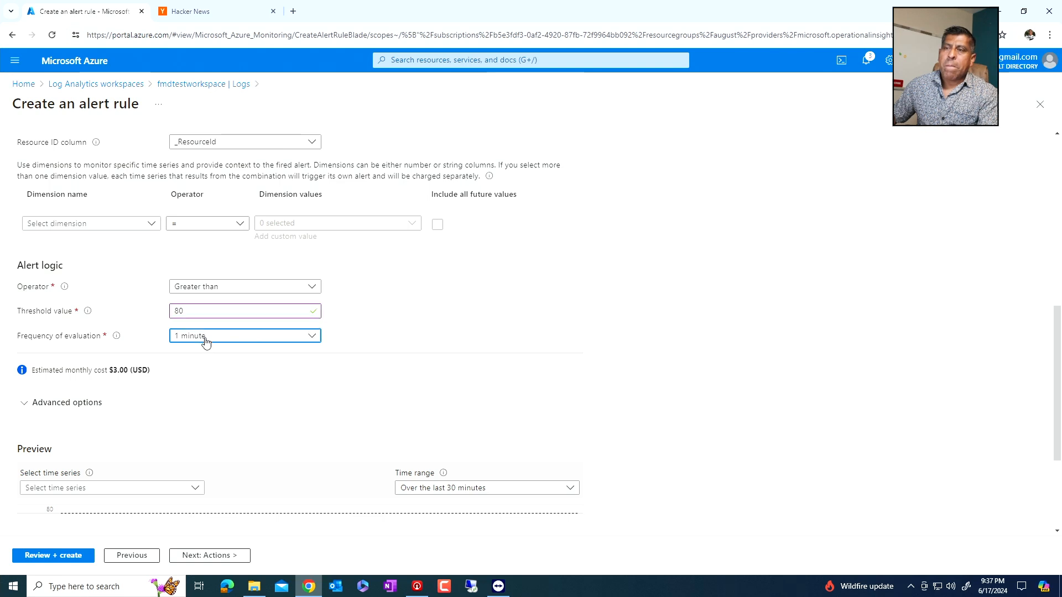
- Keep the alert logic's frequency of evaluation at 1 minute and proceed to the alert rule's actions
click(204, 341)
click(207, 106)
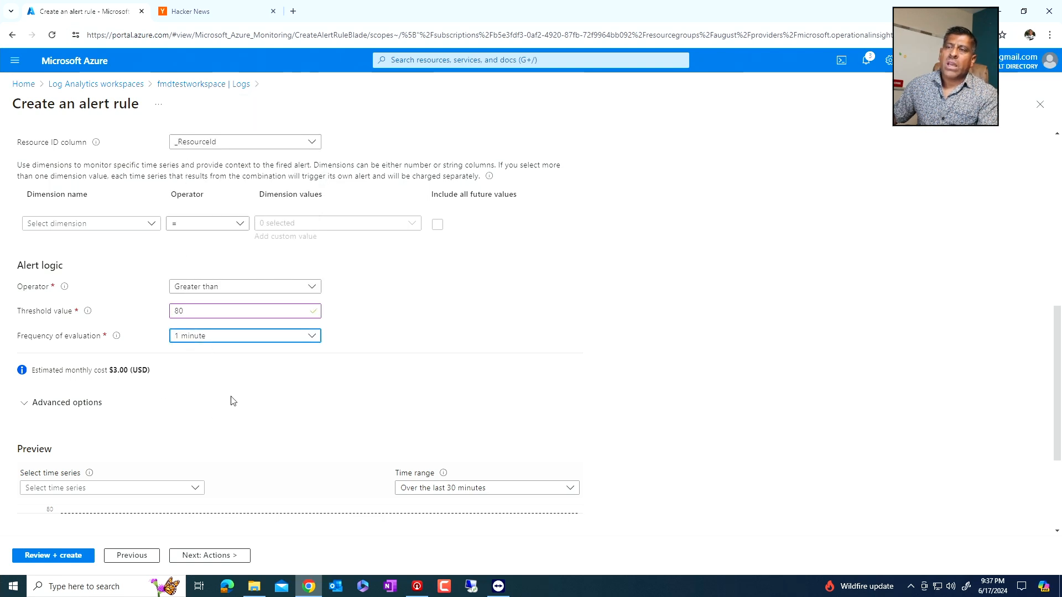
scroll(230, 399, down, 1)
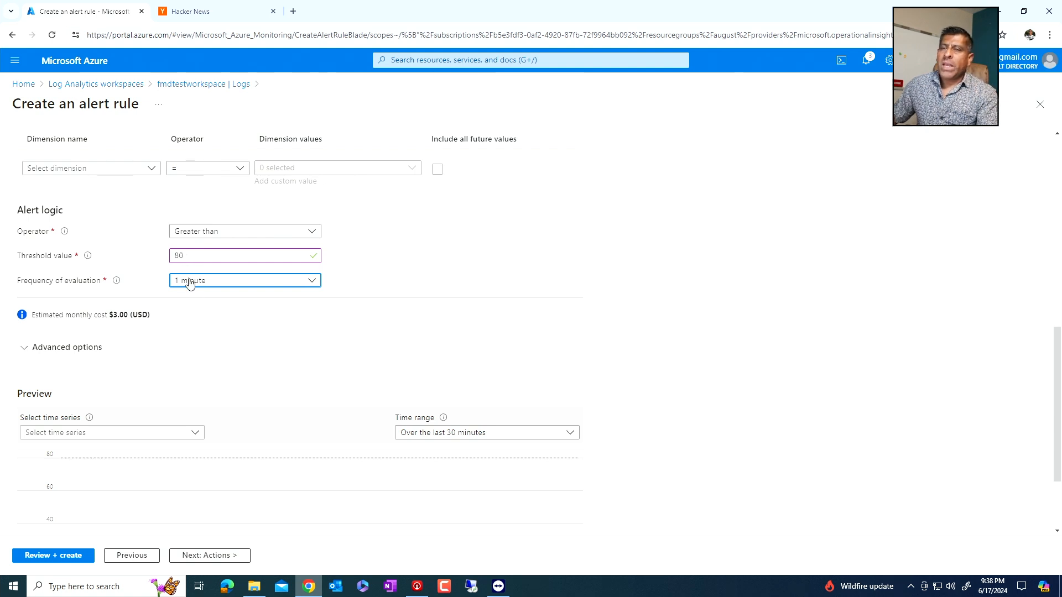
scroll(189, 283, down, 2)
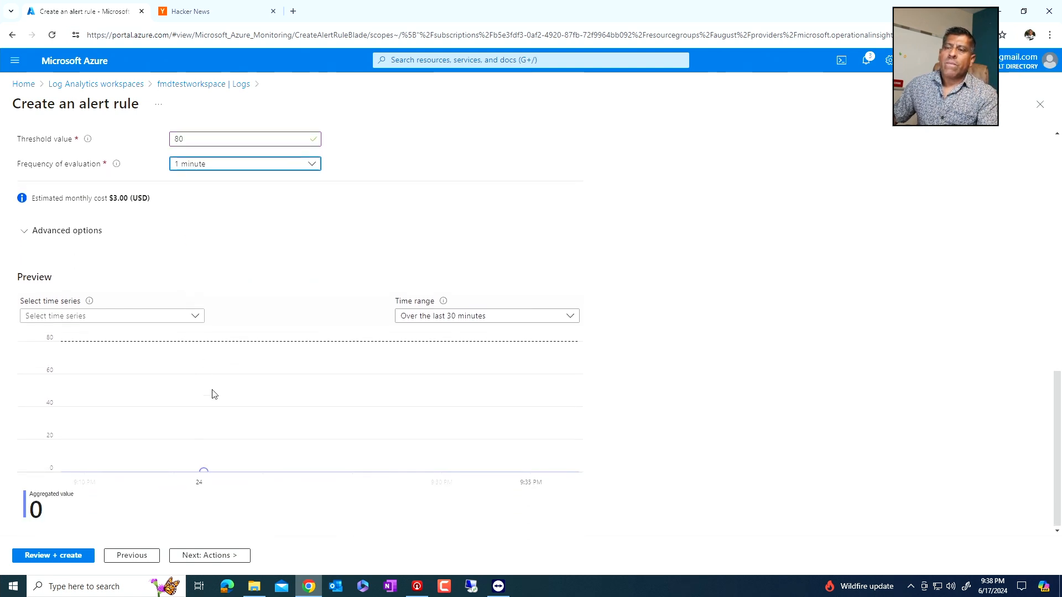
click(209, 556)
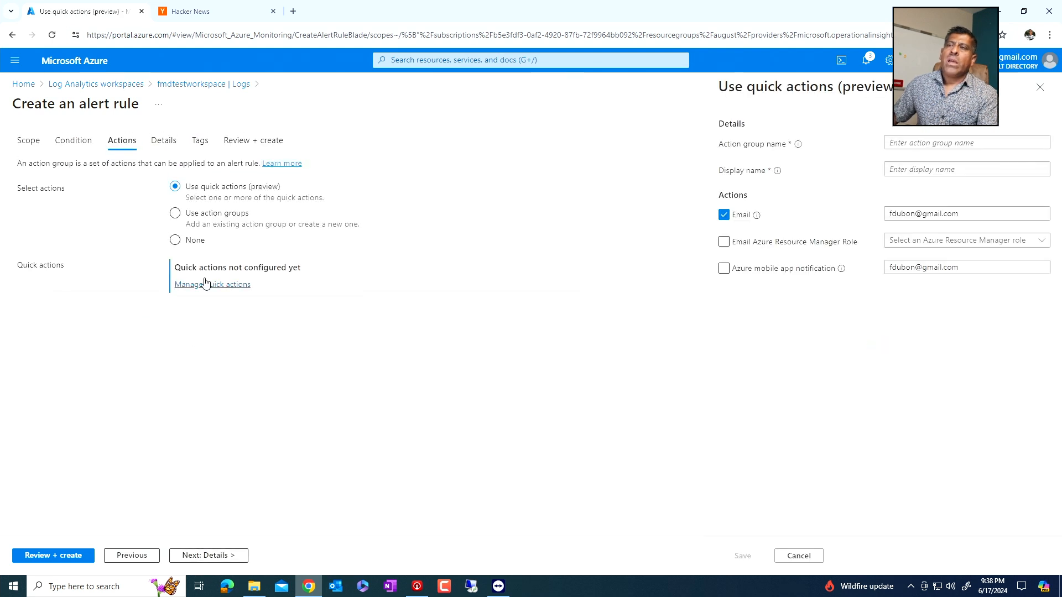
- Configure an email quick action with the action group name fmdaction and the display name notifyadmin, and save it
click(943, 143)
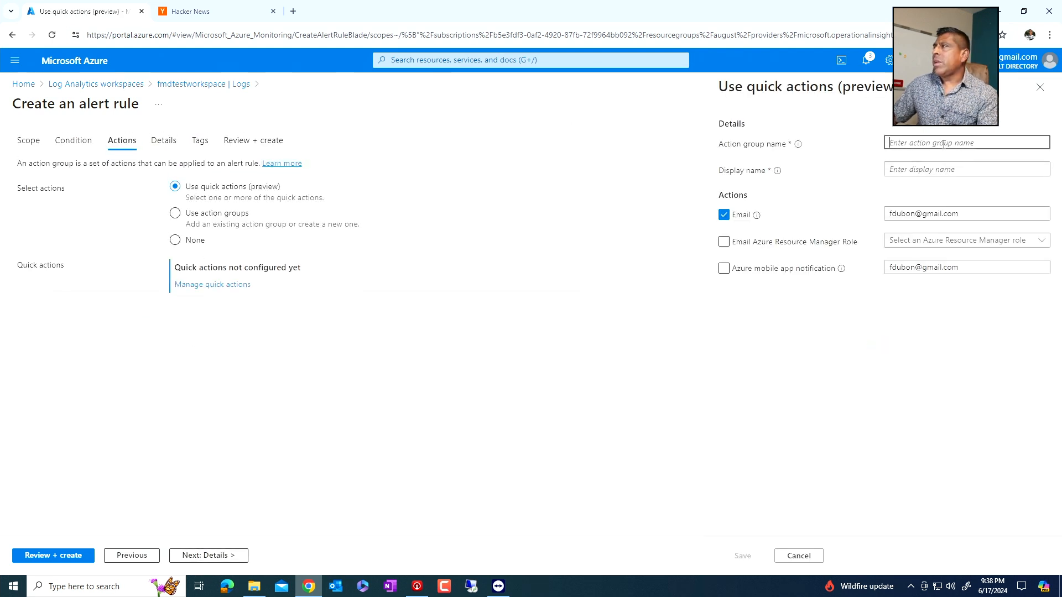
text(fmdaction)
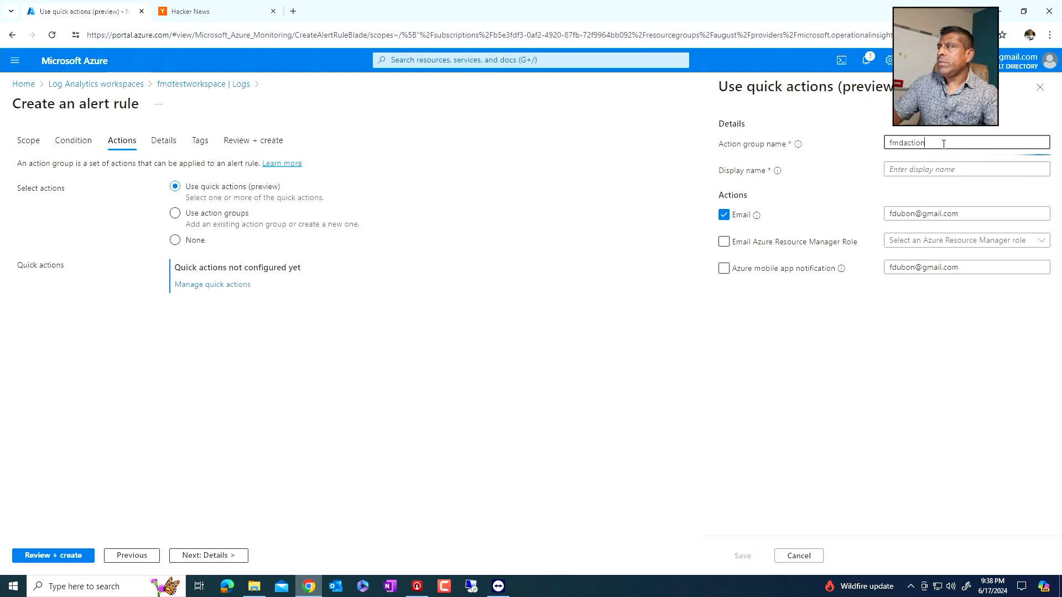
key(Tab)
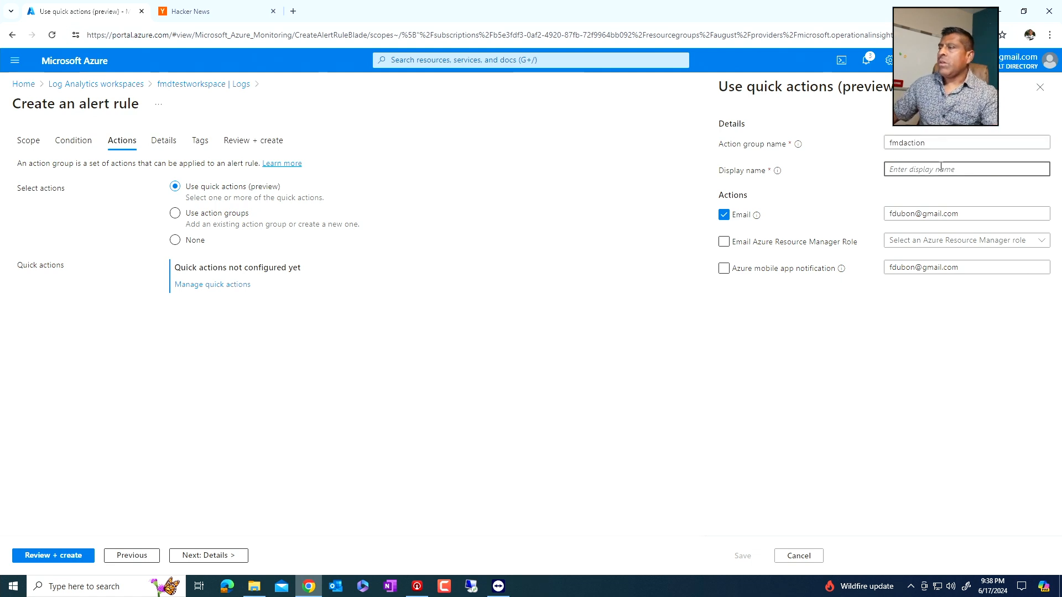
text(notify )
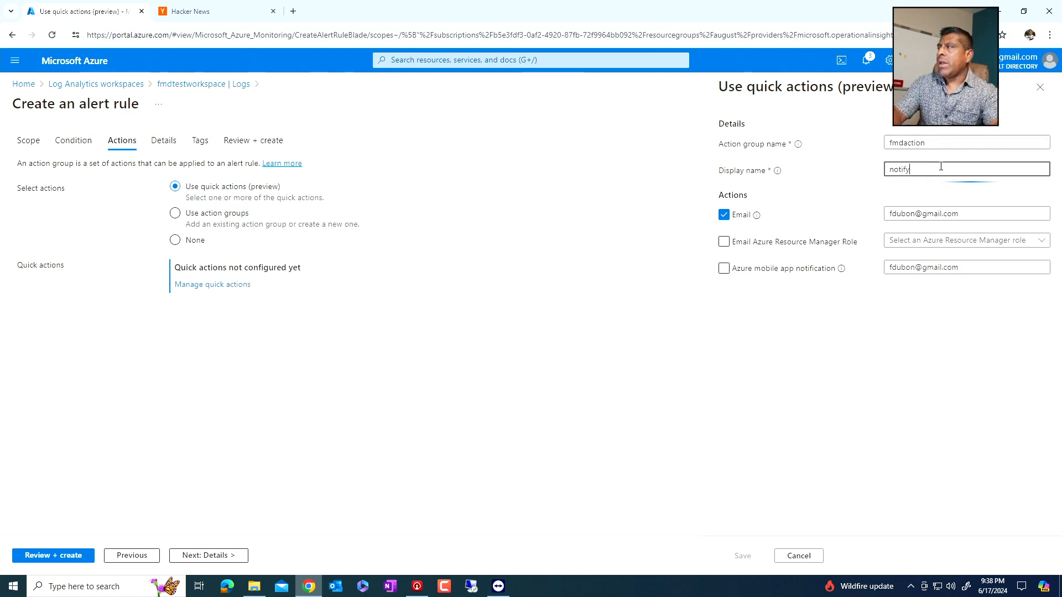
text(dmin)
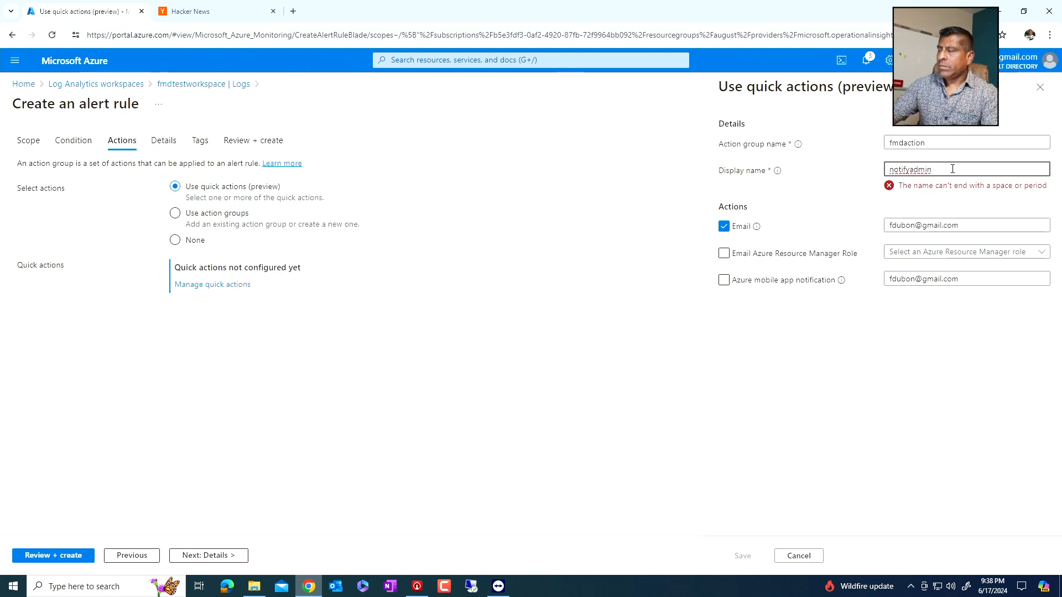
key(BackSpace)
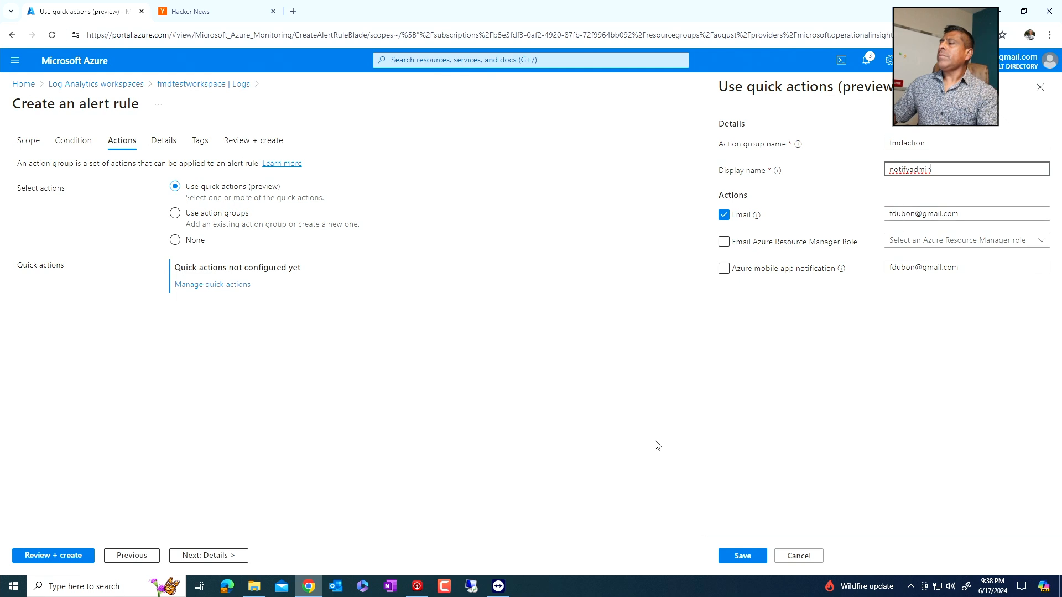
click(746, 554)
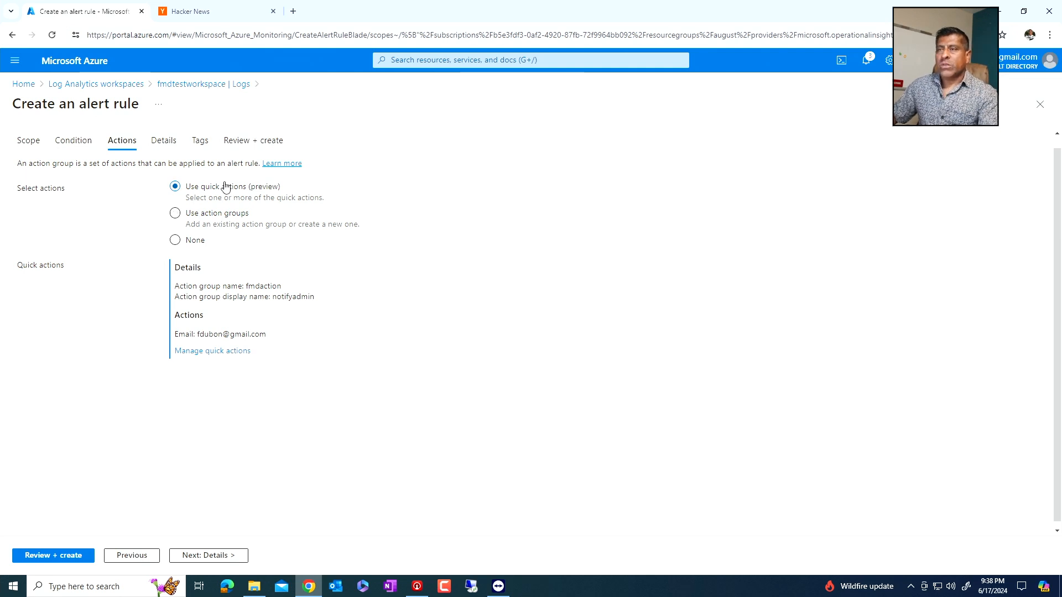
- Switch the alert rule to action groups and start creating a new action group named actiongroup
click(216, 216)
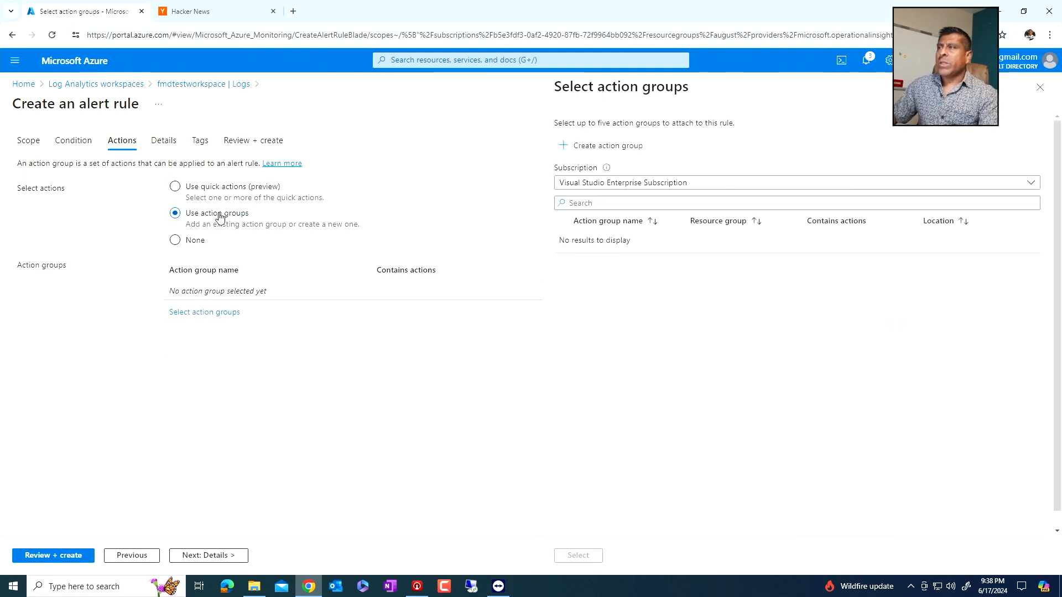
click(588, 145)
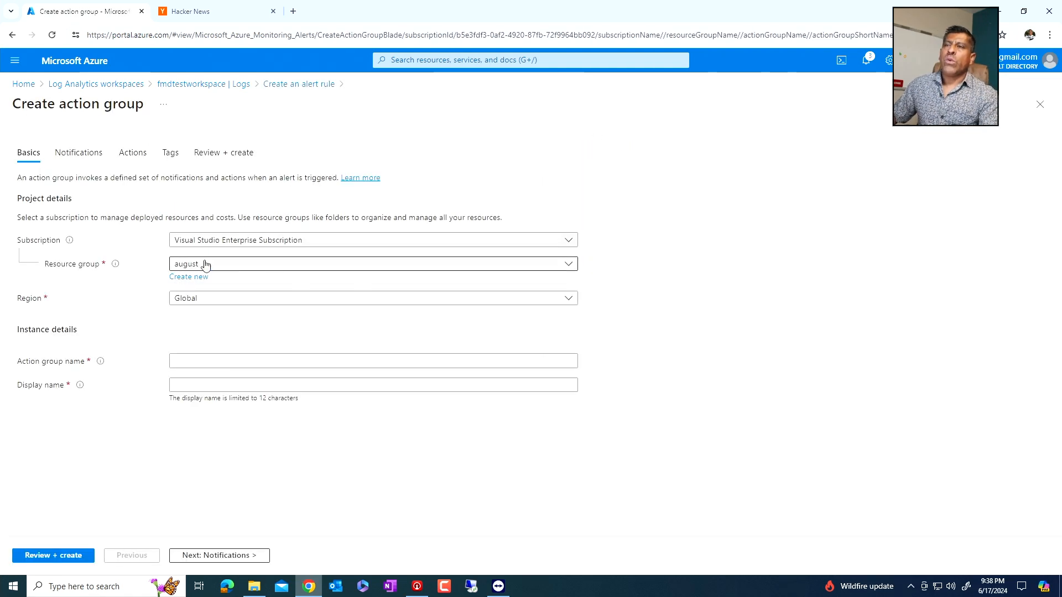
click(197, 359)
text(ac)
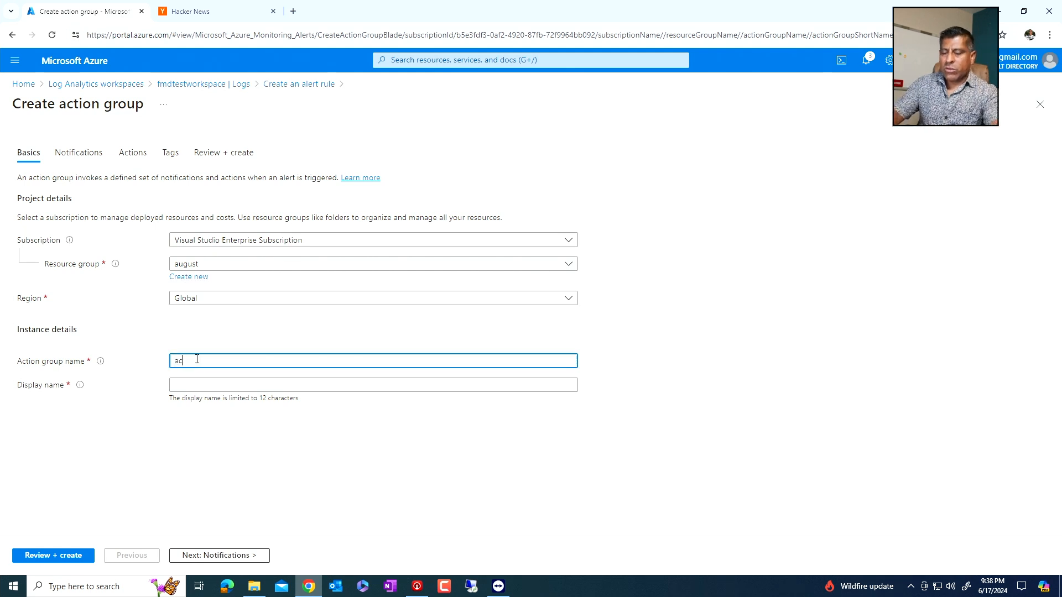
text(tiong)
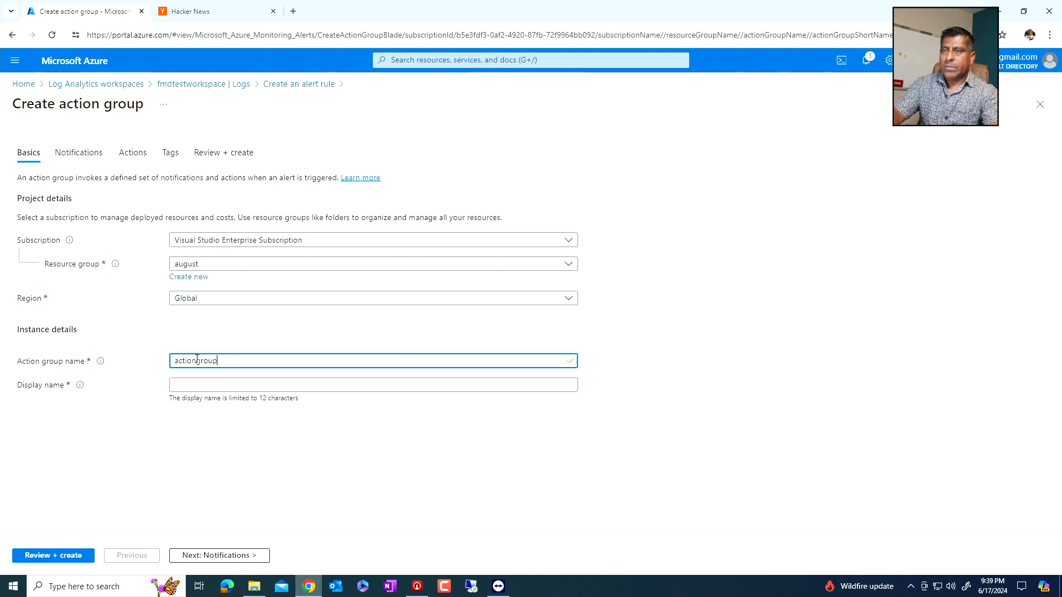
text(roup)
- Give the new action group the display name notifyadmins
click(188, 379)
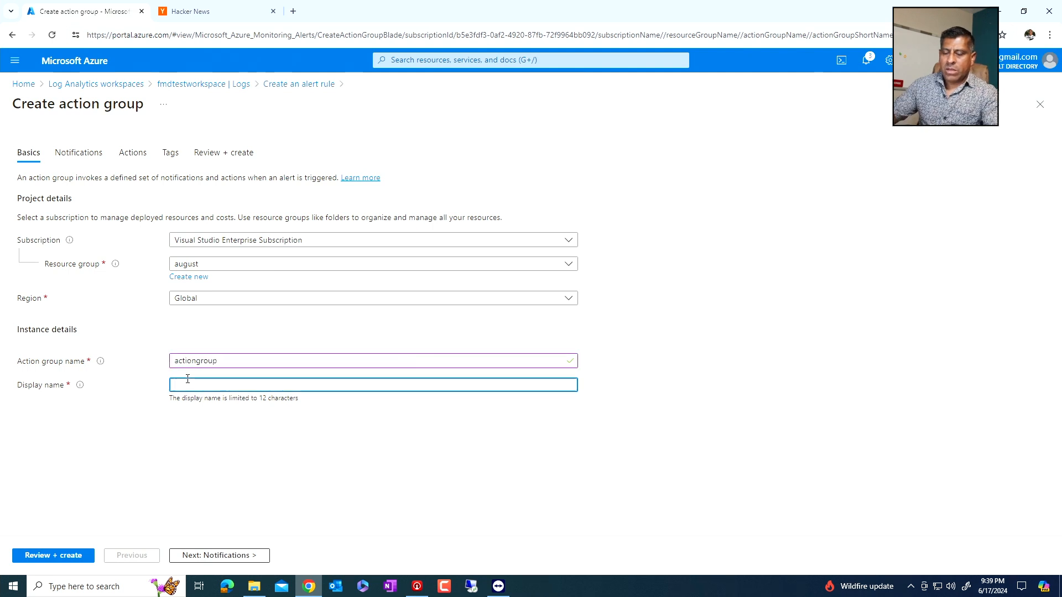
text(nit)
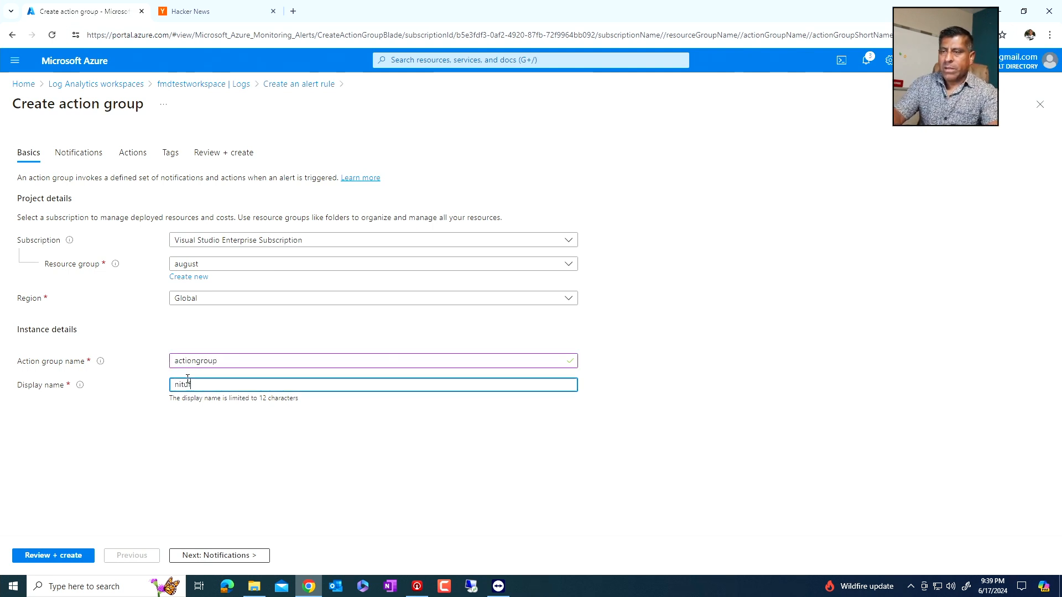
text(t)
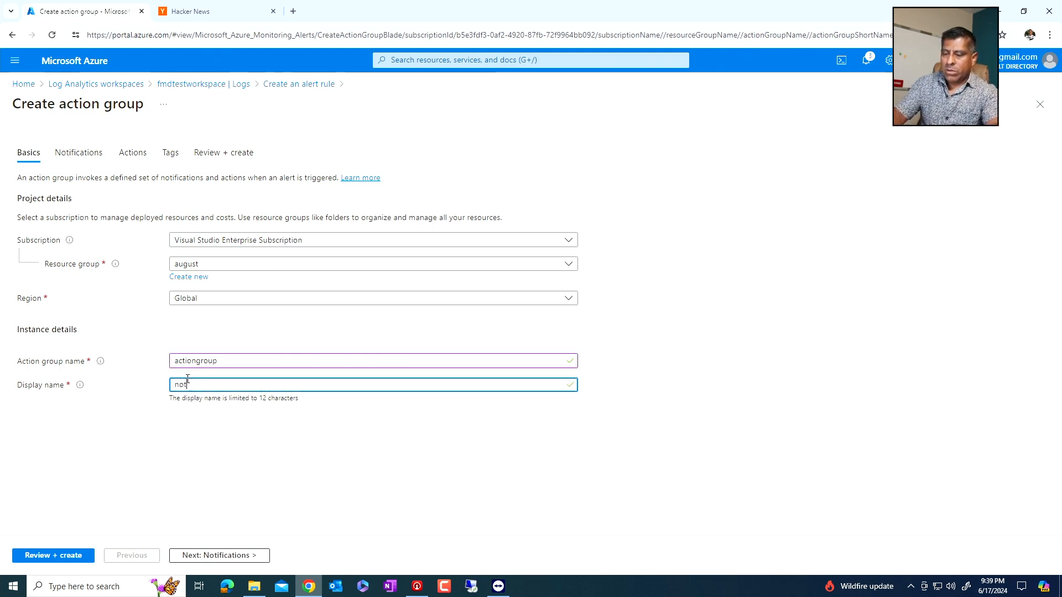
text(ifyadmi)
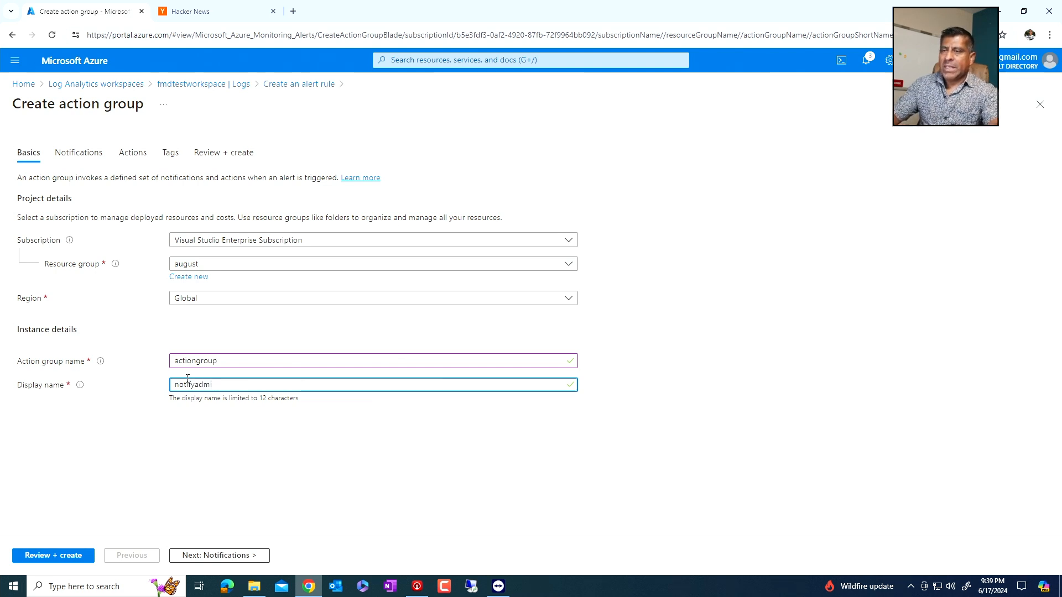
text(unns)
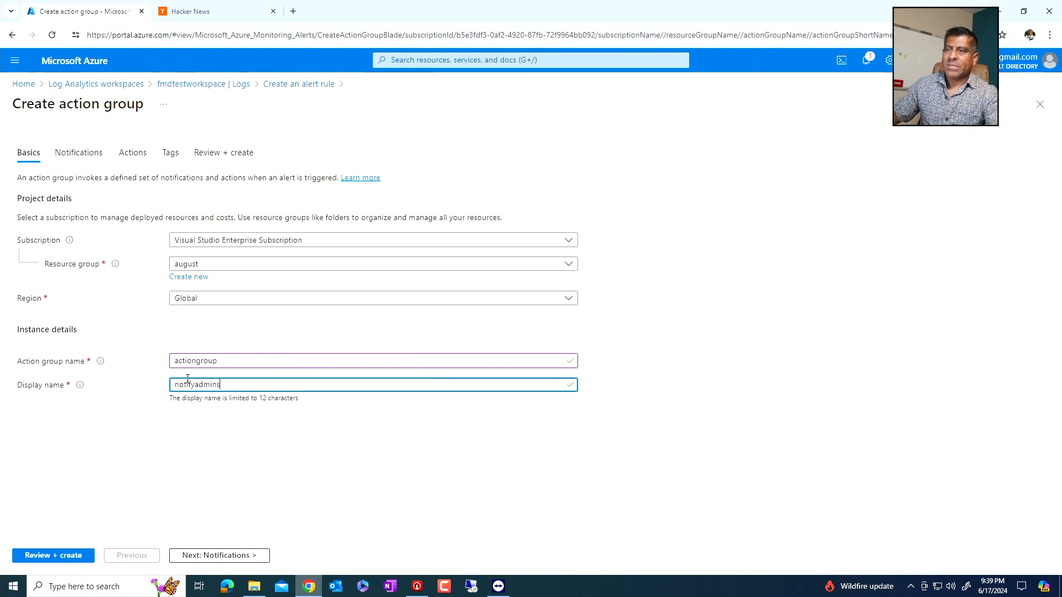
- Add an Email/SMS message/Push/Voice notification named fmduser with only email selected, entering the recipient's email address
click(240, 556)
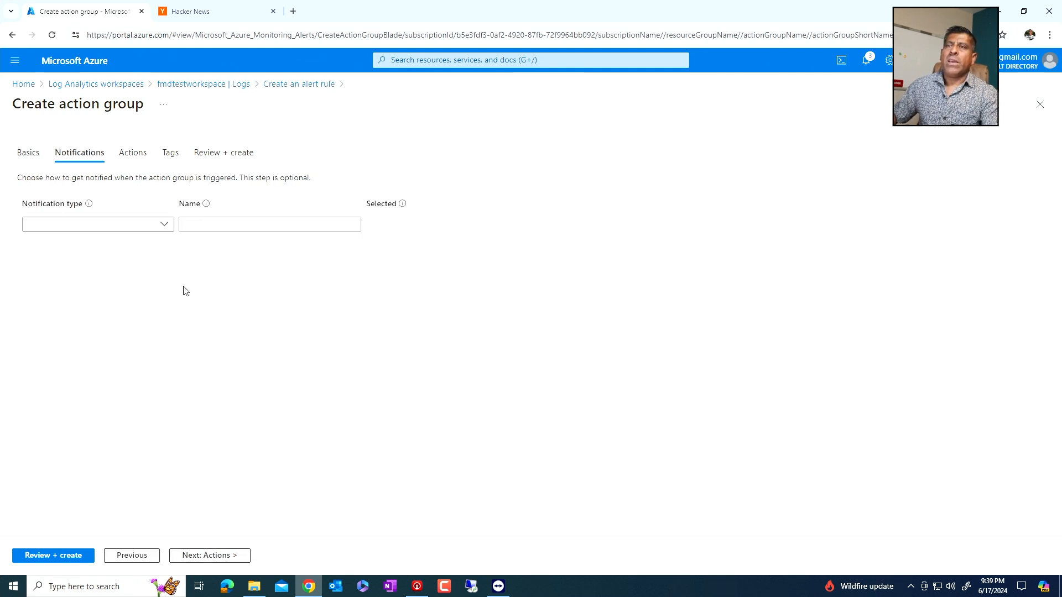
click(164, 225)
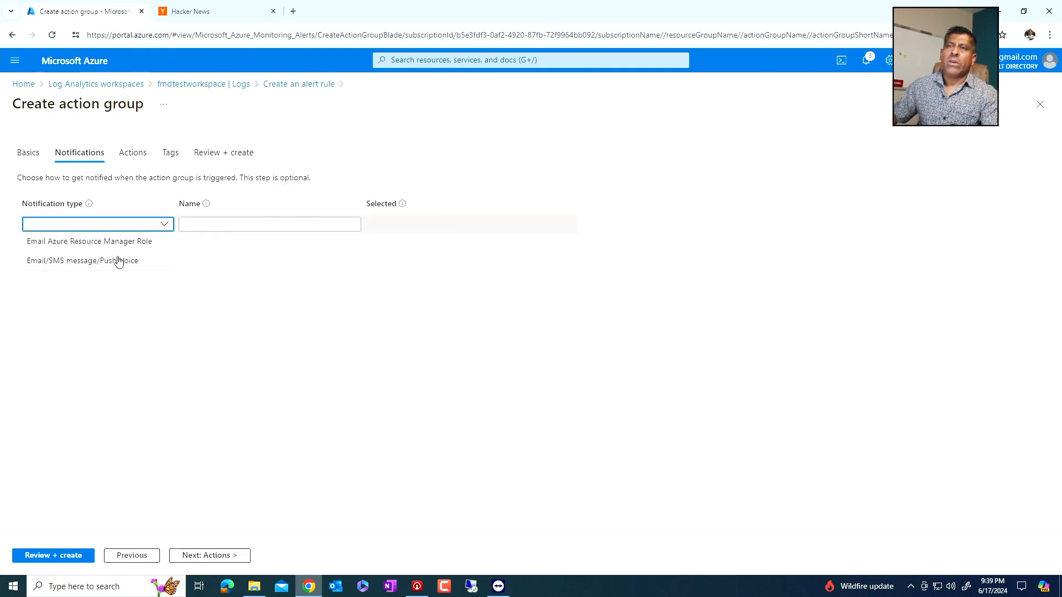
click(80, 260)
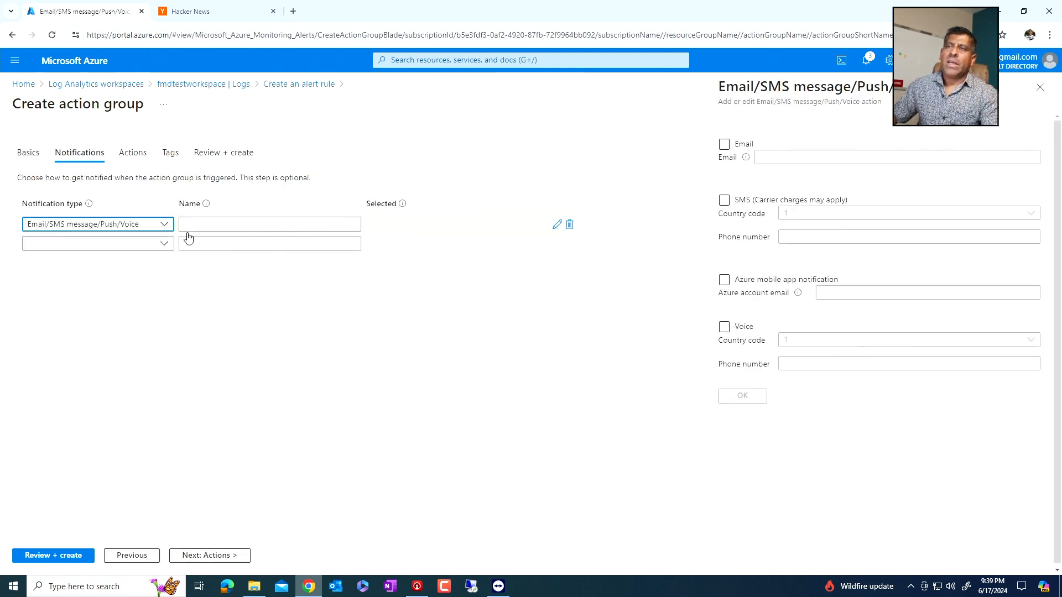
click(724, 145)
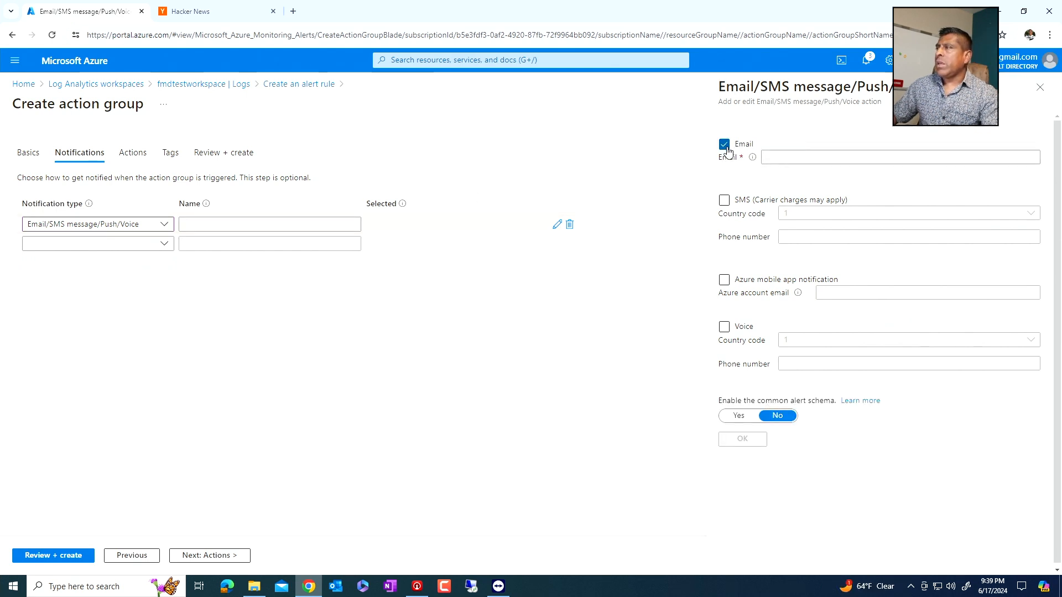
click(724, 200)
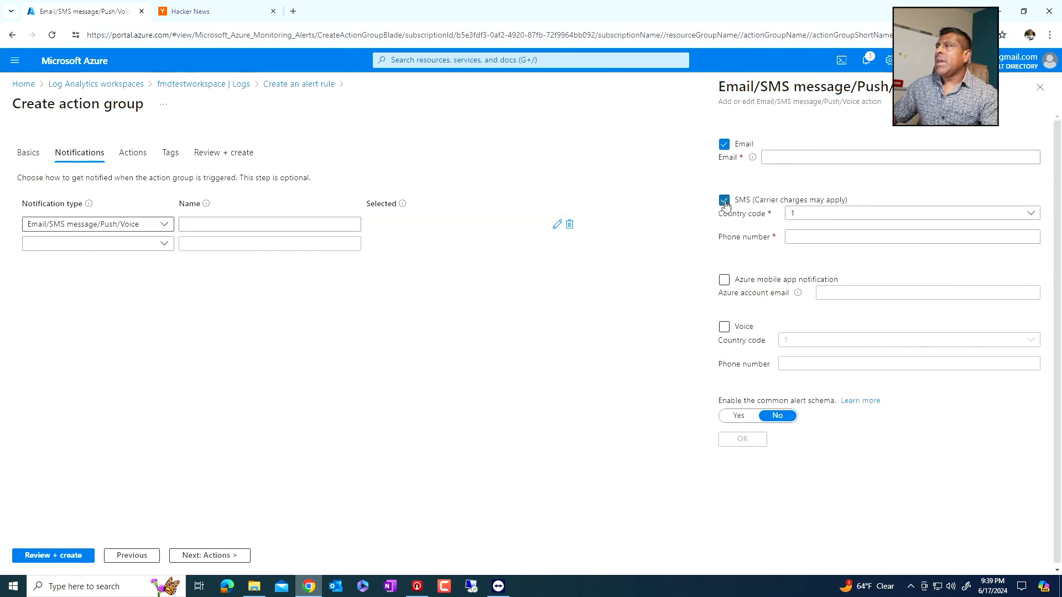
click(791, 241)
click(796, 239)
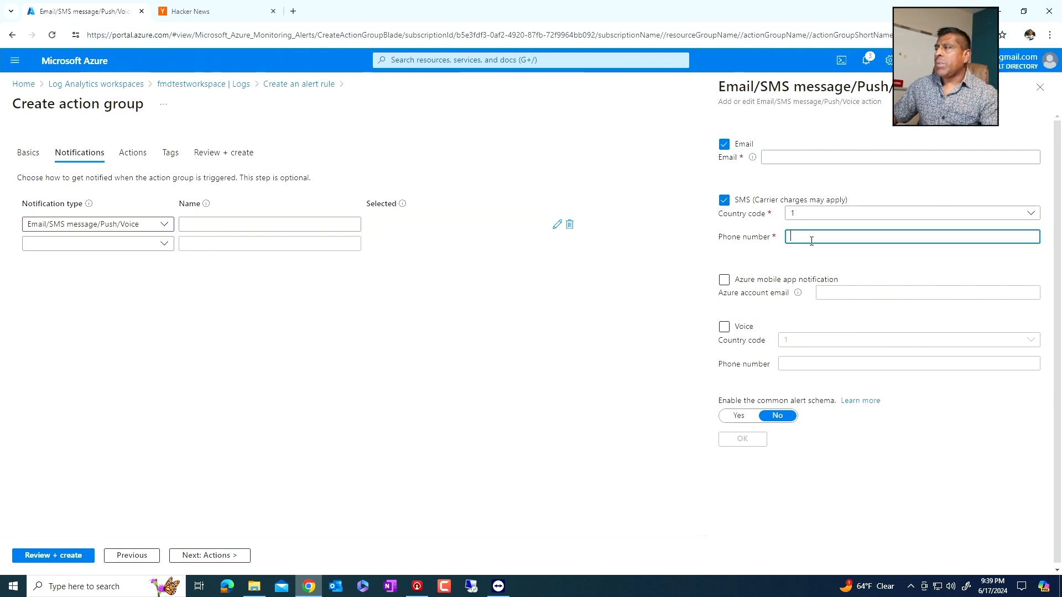
click(776, 159)
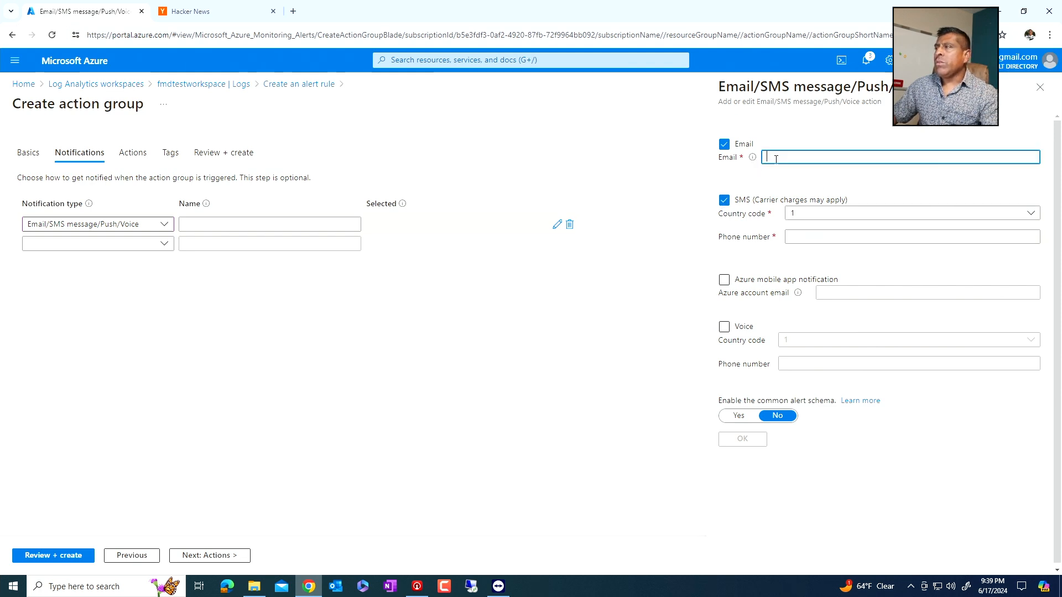
click(201, 221)
text(fmduser)
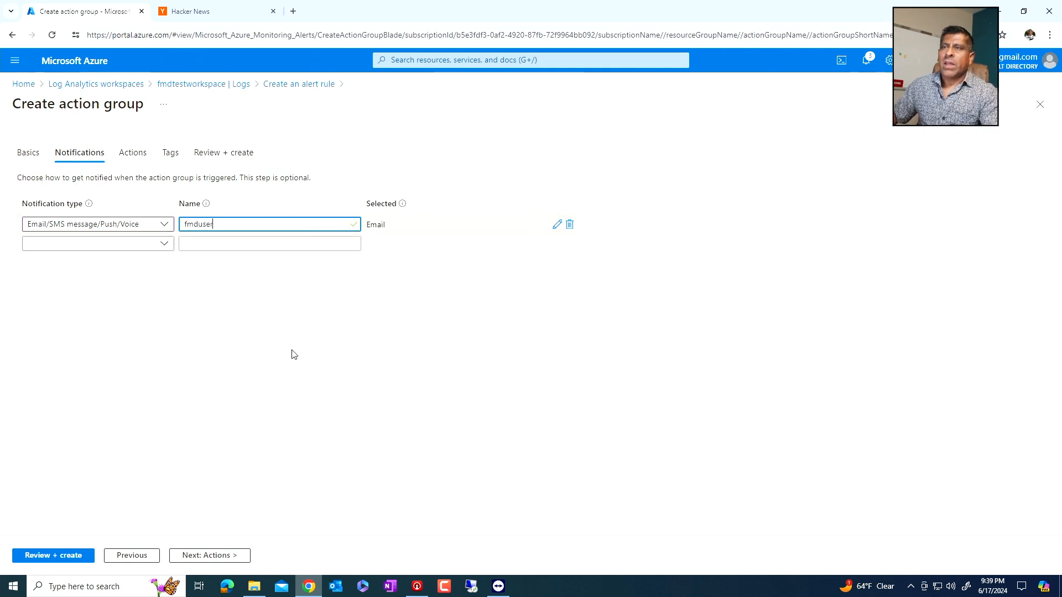
- Look at the available action types, leave the action group's actions and tags empty, and proceed to its review summary
click(210, 555)
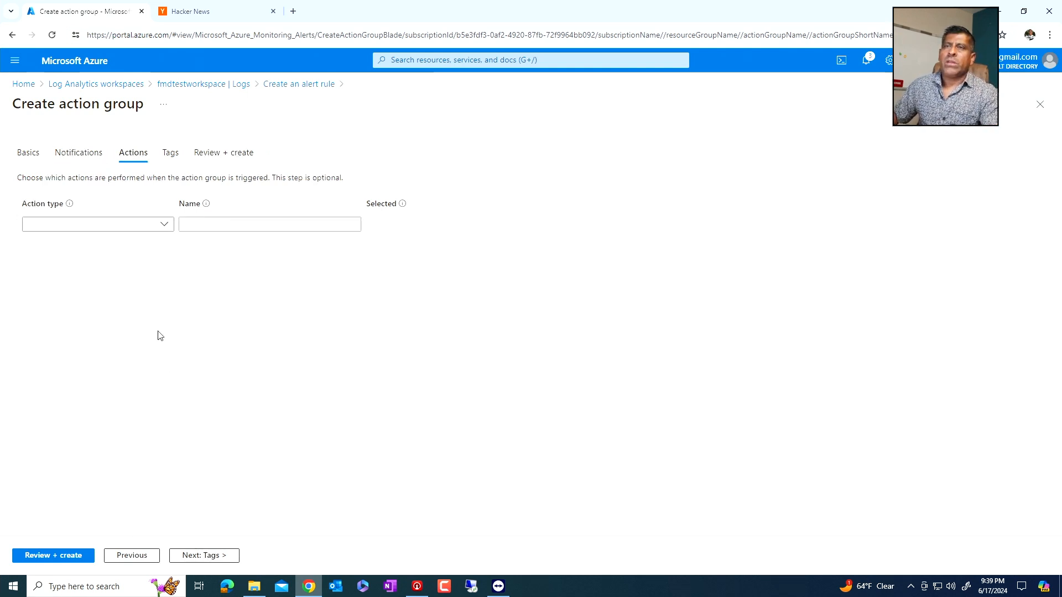
click(149, 227)
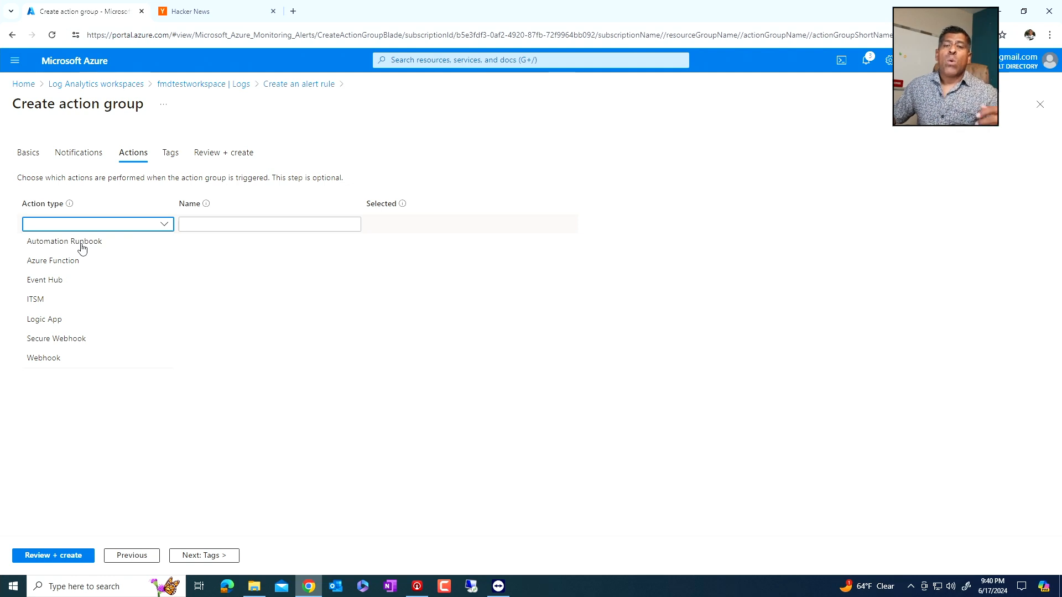
click(319, 294)
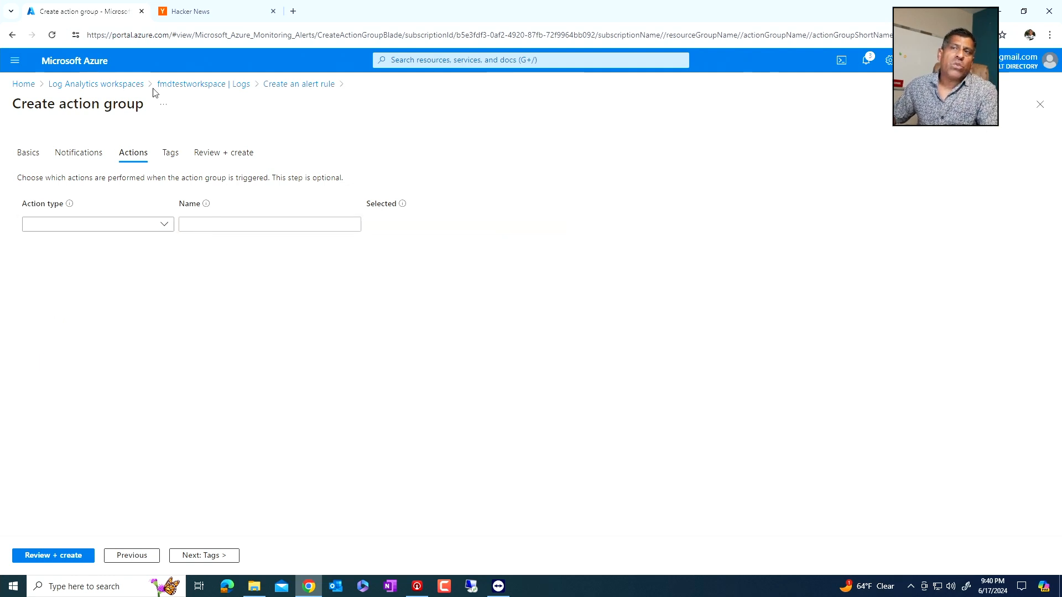
click(93, 159)
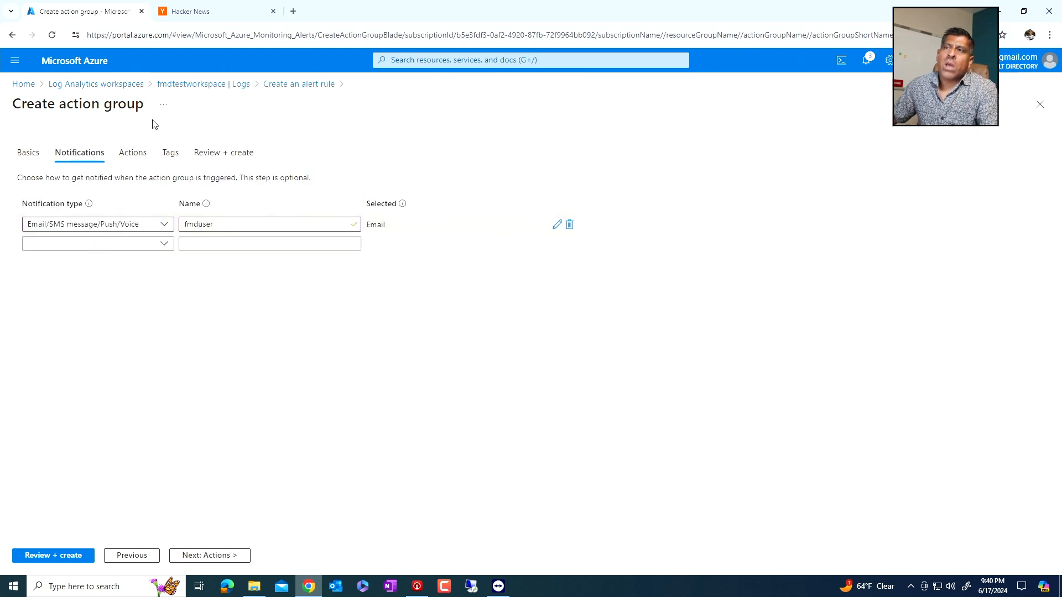
click(213, 555)
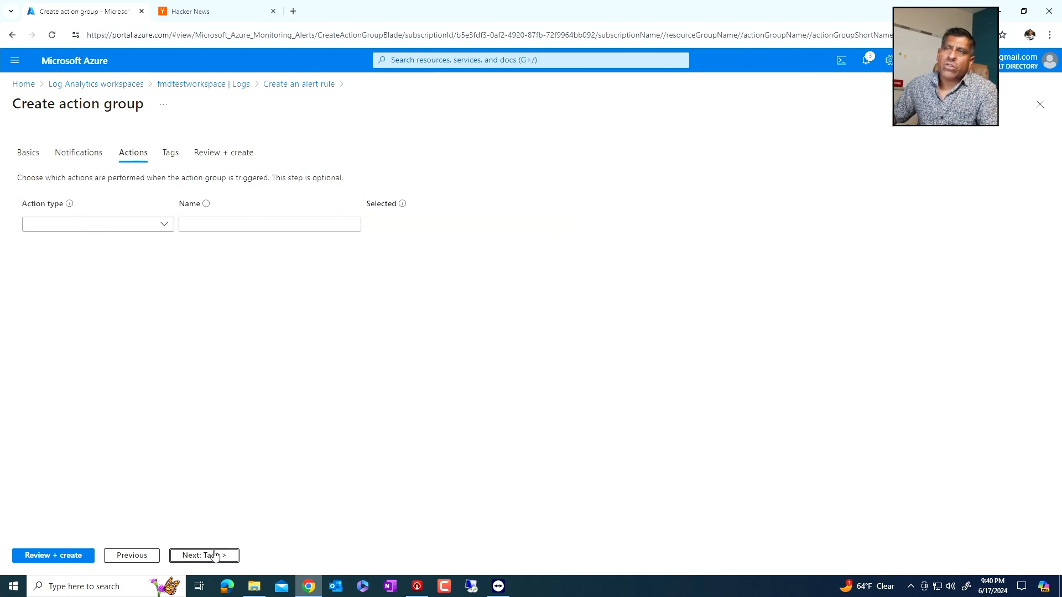
click(215, 556)
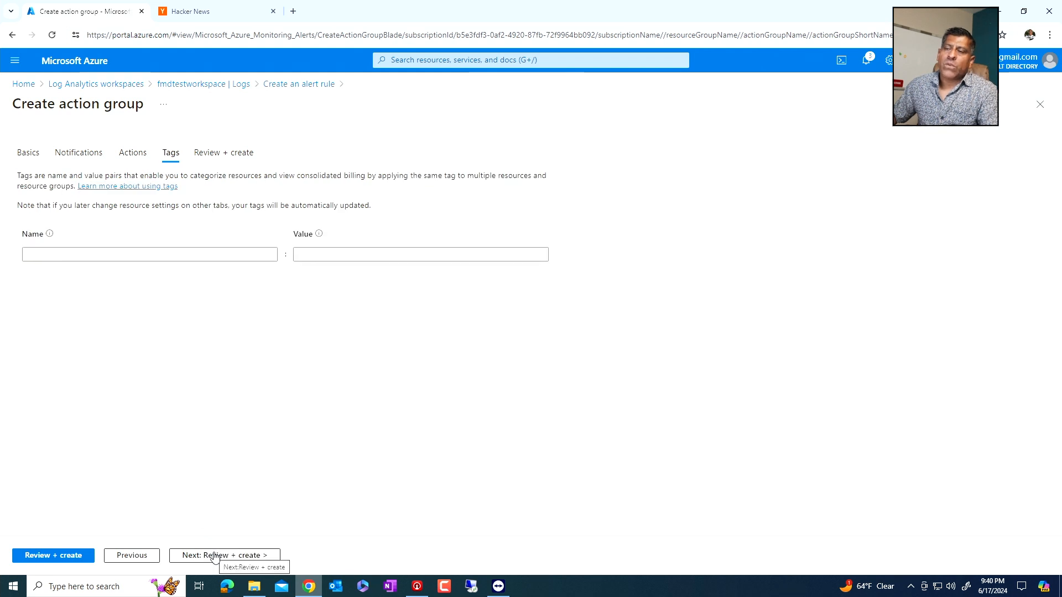
click(214, 556)
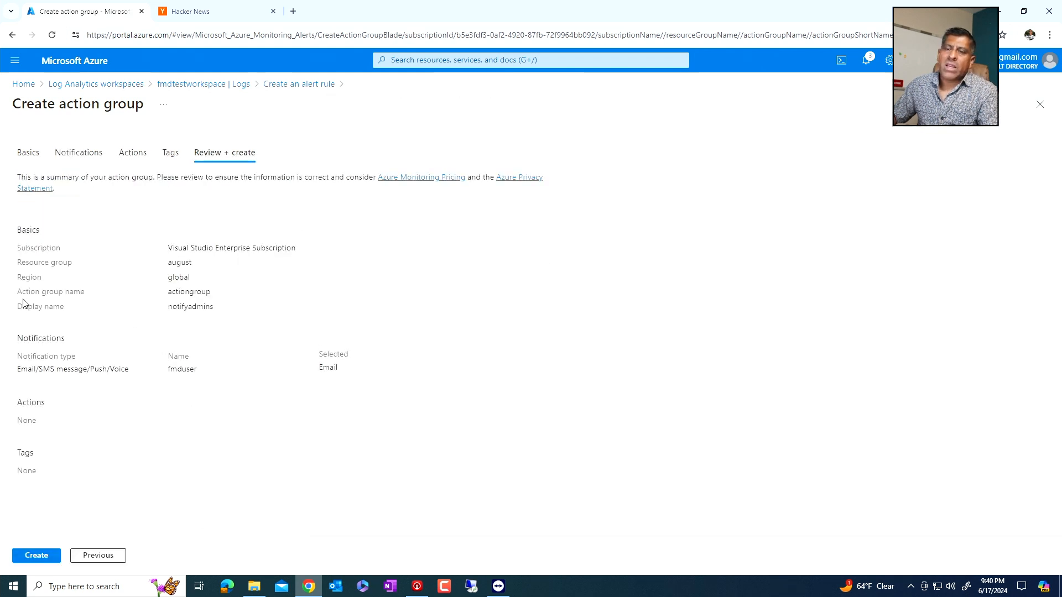
- Recheck the action group's basics and the fmduser email notification, then create the action group
click(29, 154)
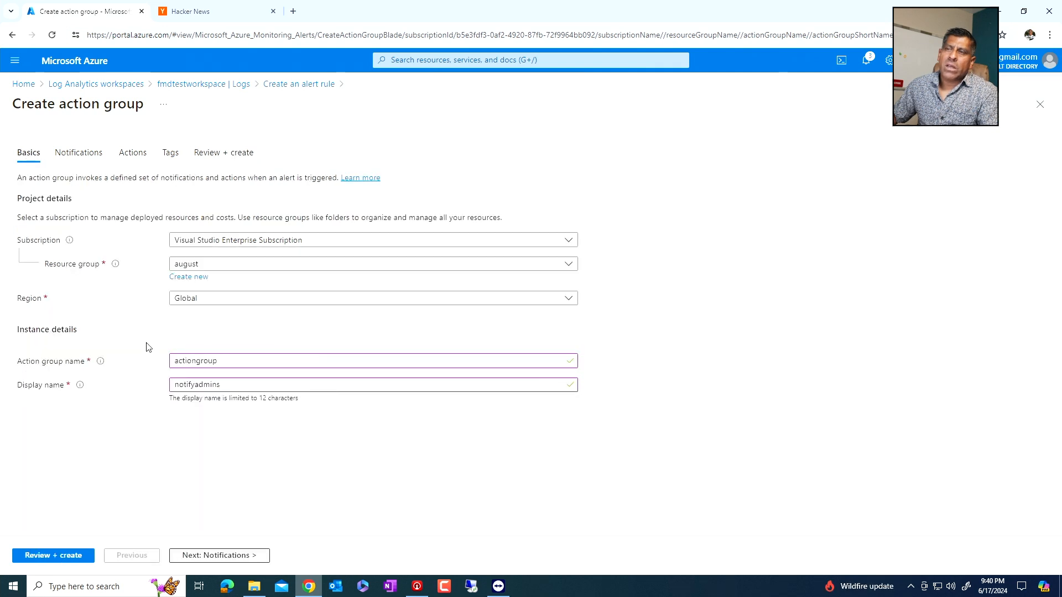
click(81, 158)
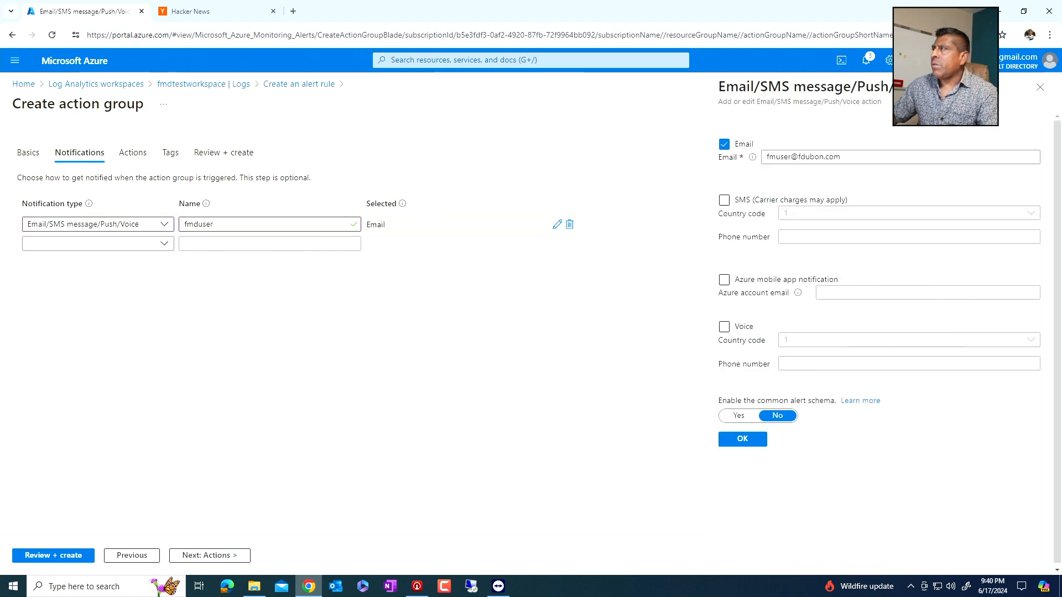
click(1039, 87)
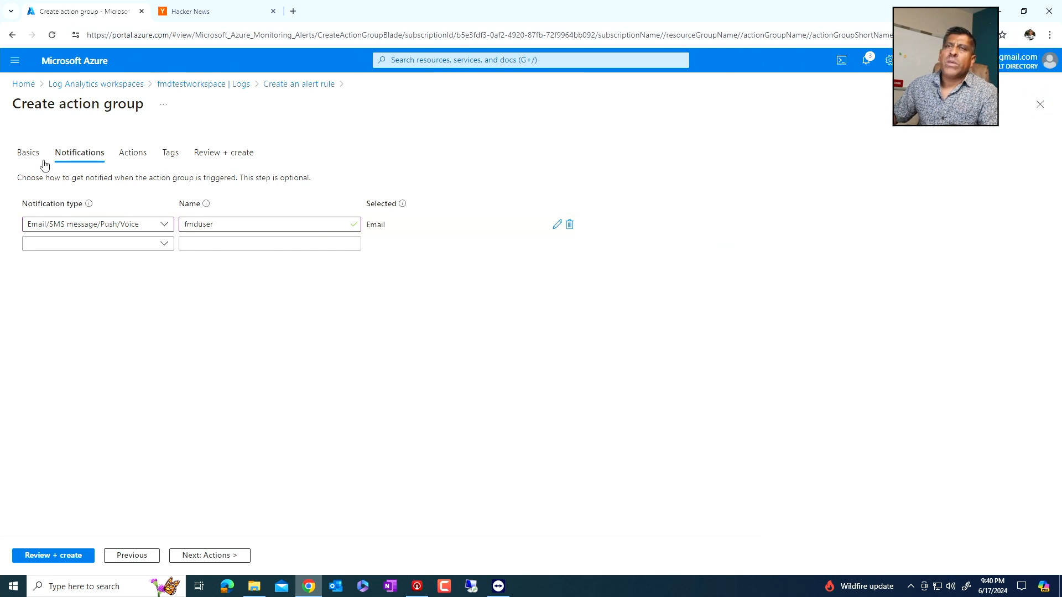
click(31, 155)
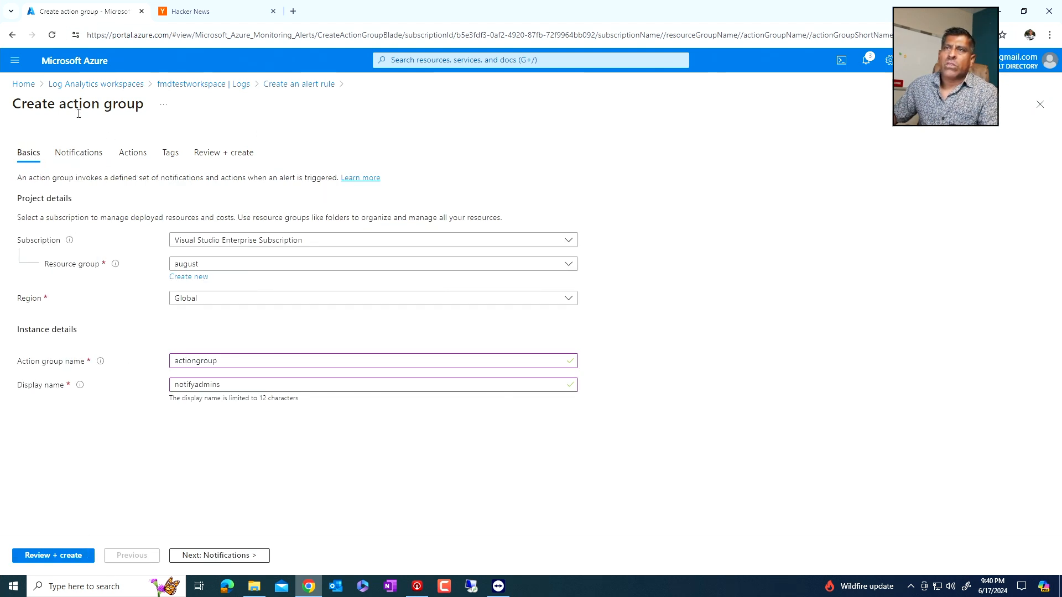
click(71, 556)
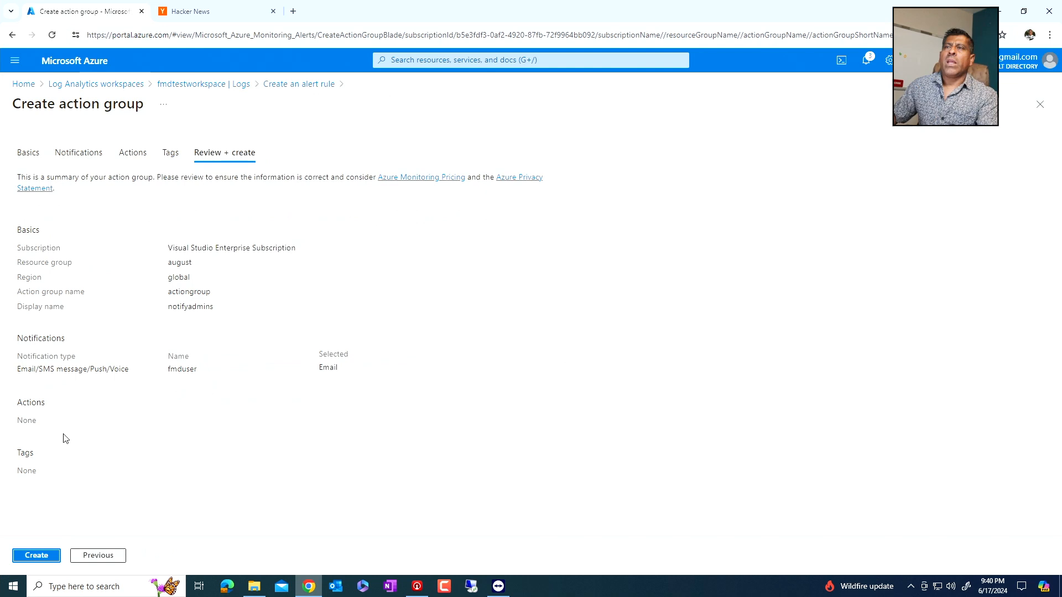
click(35, 556)
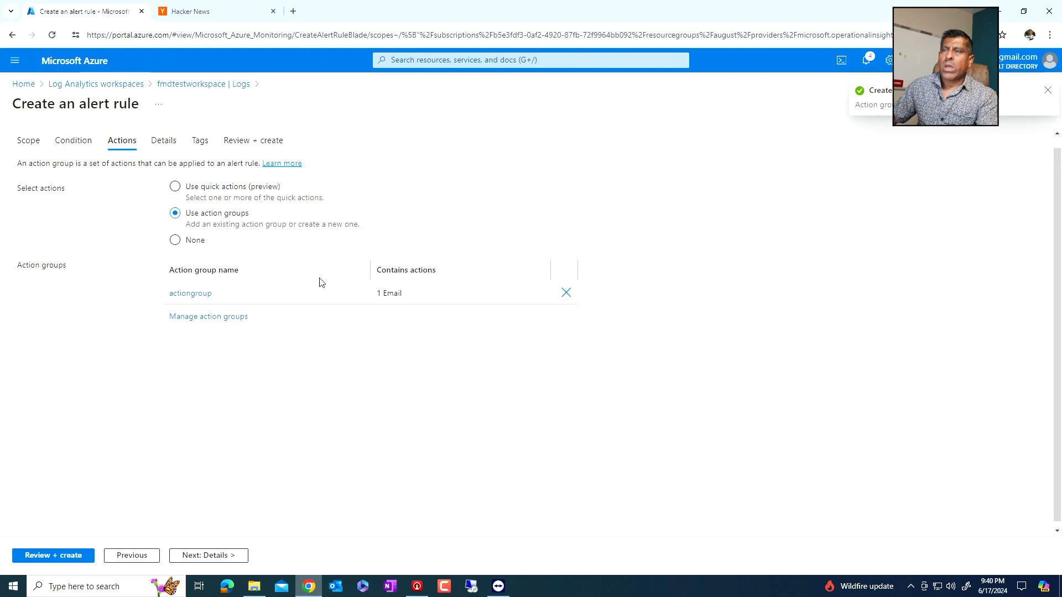
- Review the alert rule's scope, its condition with measurement and alert logic, the estimated monthly cost, and the attached action group
click(28, 145)
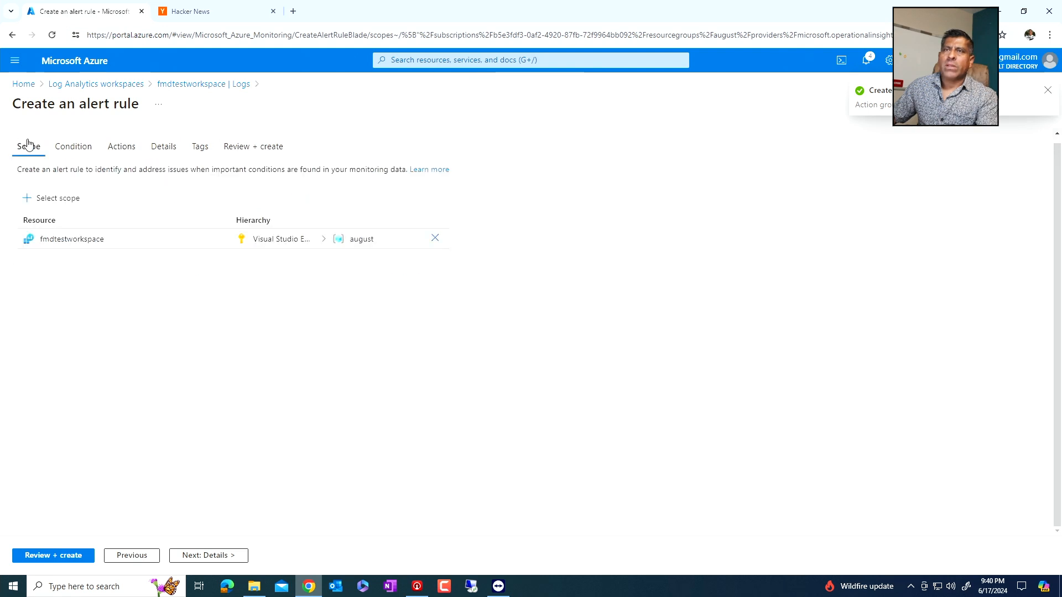
click(73, 146)
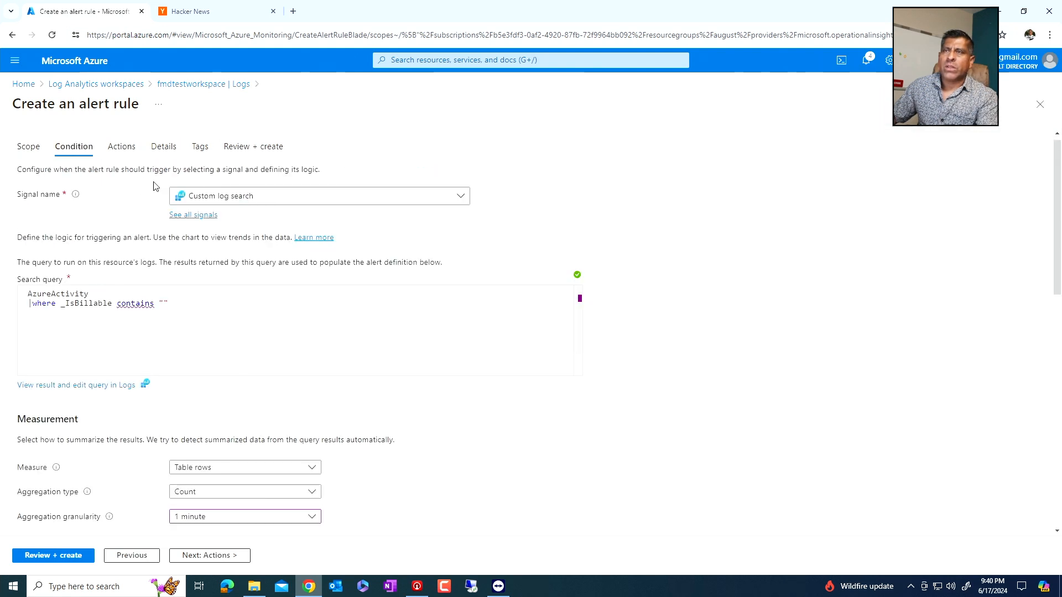
scroll(432, 460, down, 4)
scroll(431, 460, down, 5)
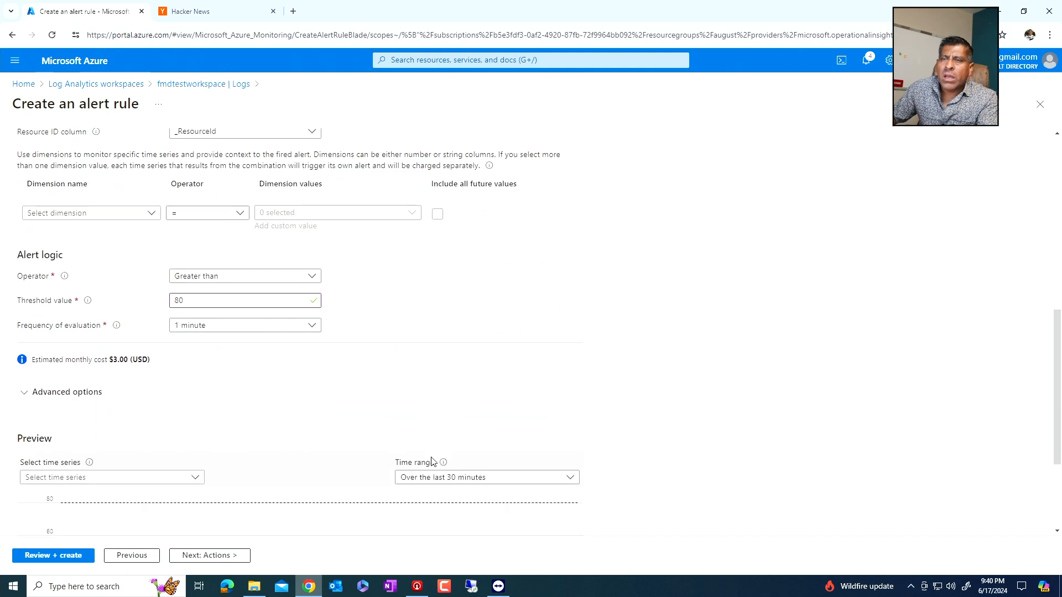
drag(38, 309, 172, 320)
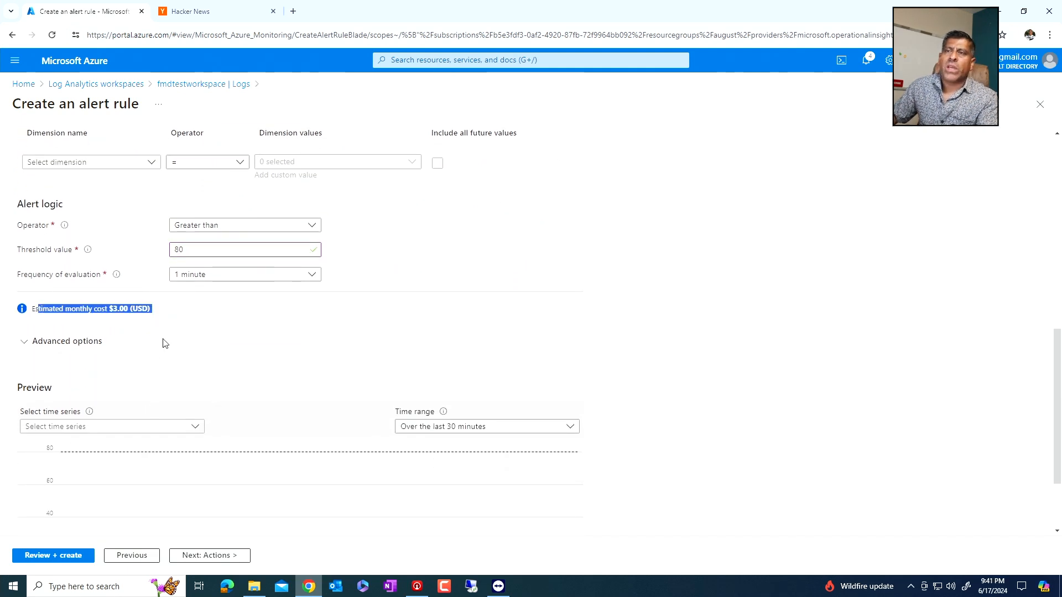
click(214, 555)
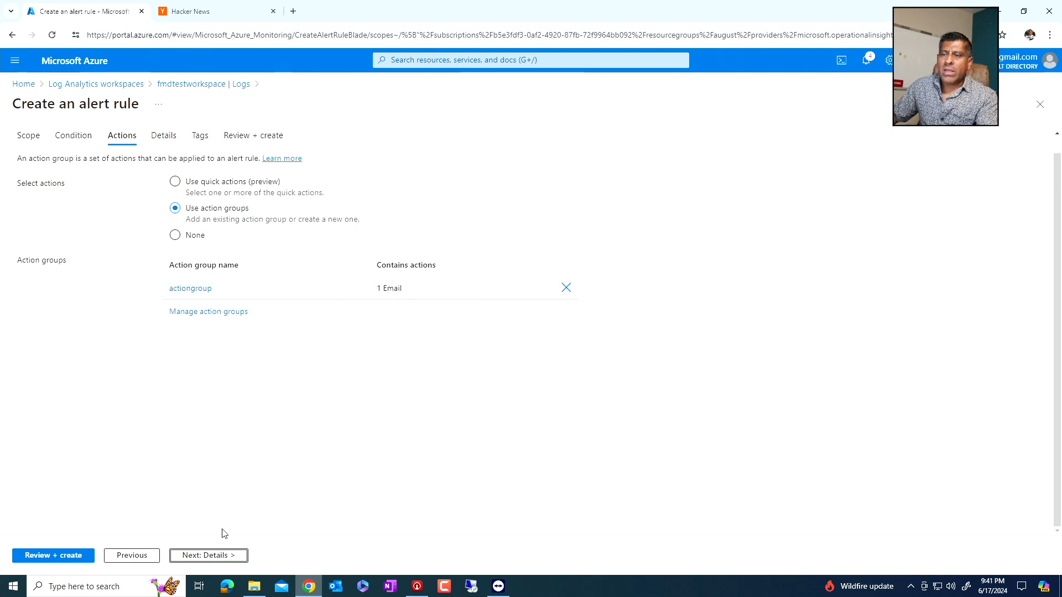
click(76, 138)
scroll(386, 481, down, 3)
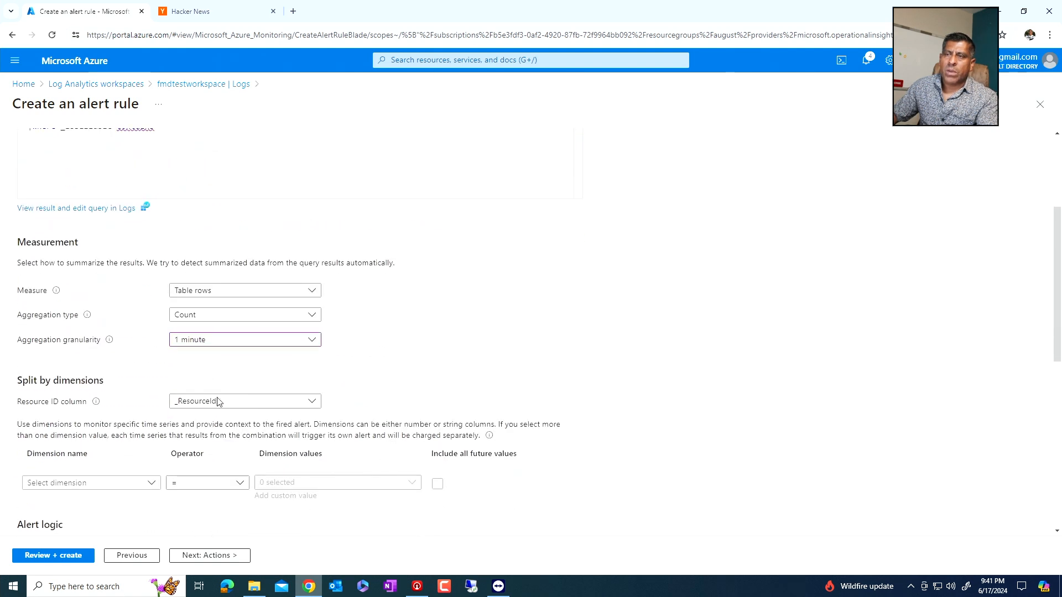
click(224, 556)
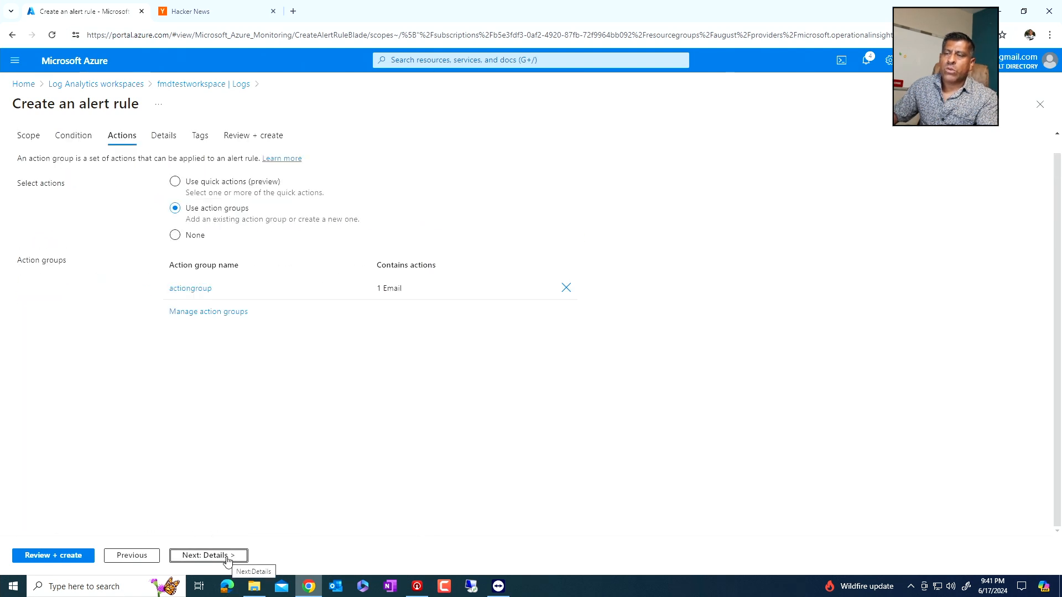
- Examine the alert rule's severity, name, description, region and identity options, then close the alert rule form without creating it
click(226, 556)
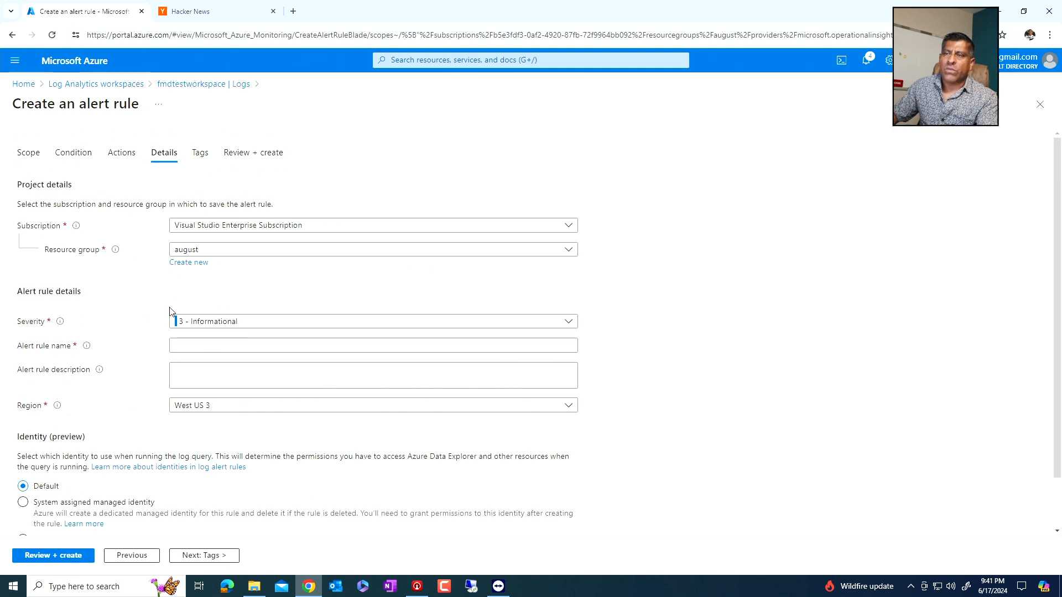
scroll(115, 357, down, 1)
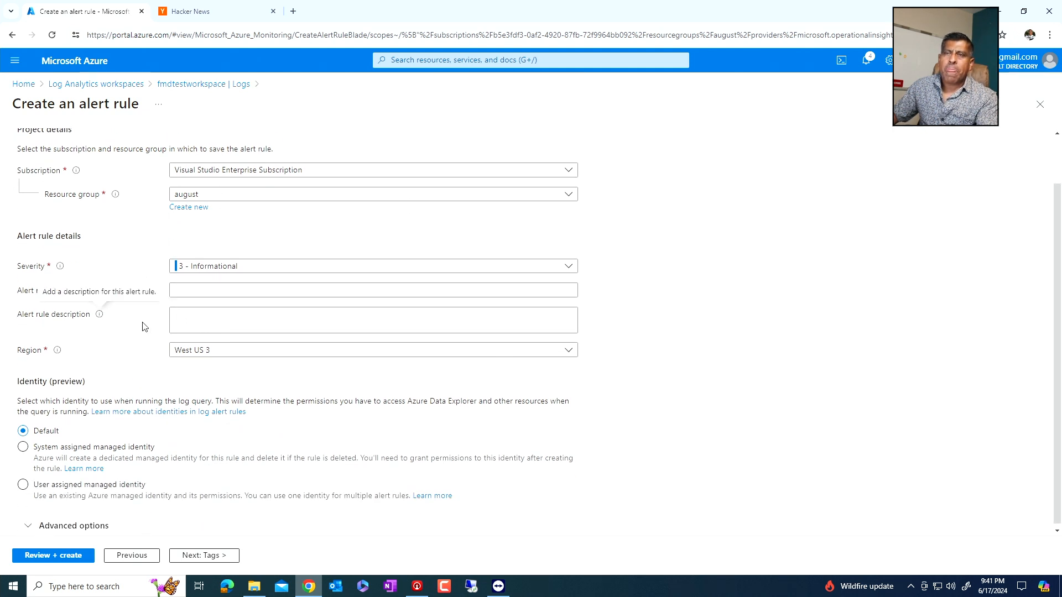
scroll(164, 415, down, 1)
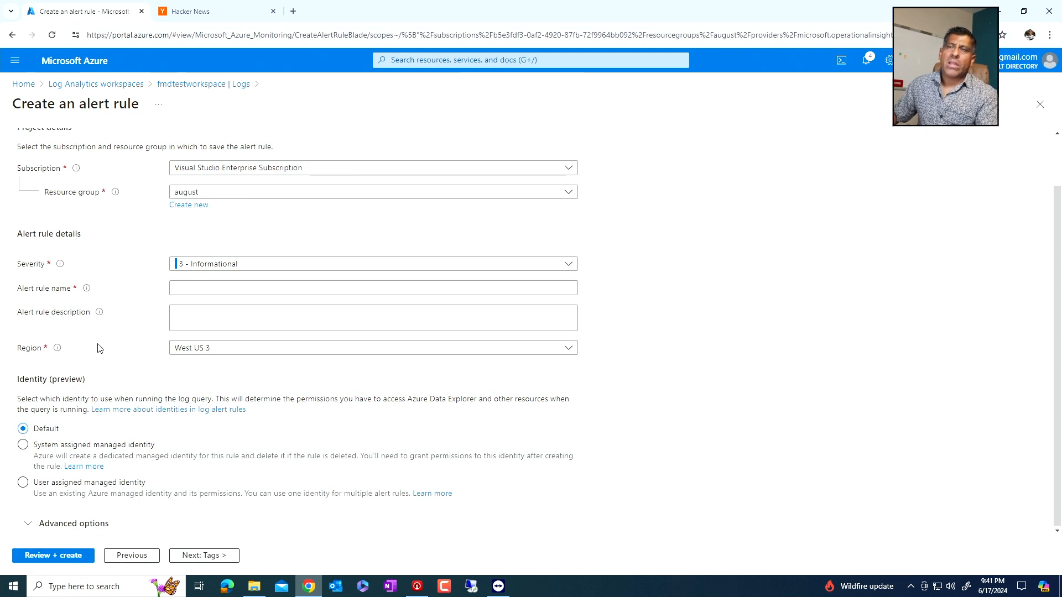
scroll(91, 311, up, 2)
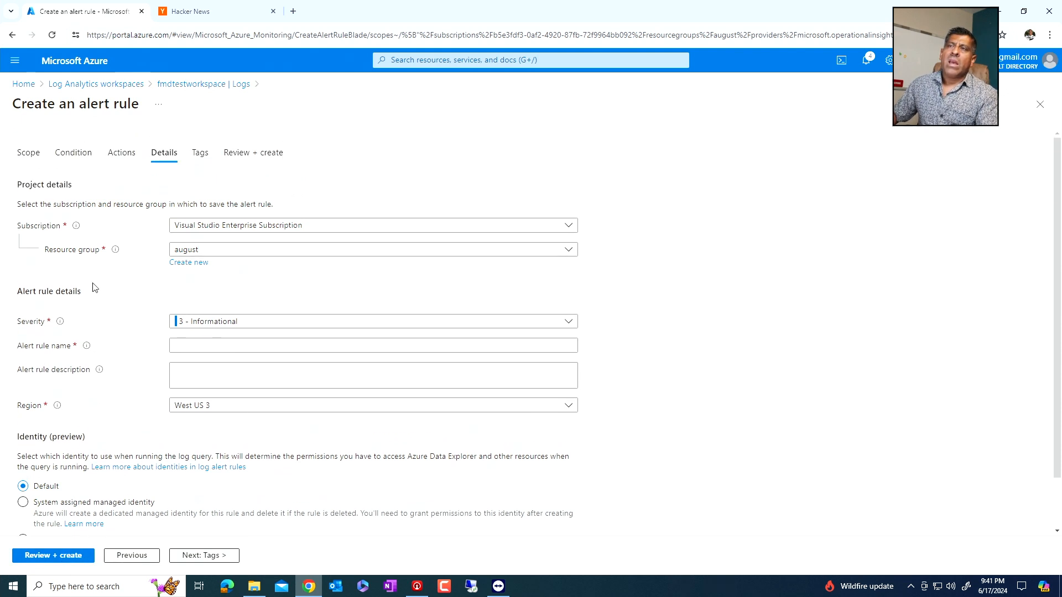
click(1040, 105)
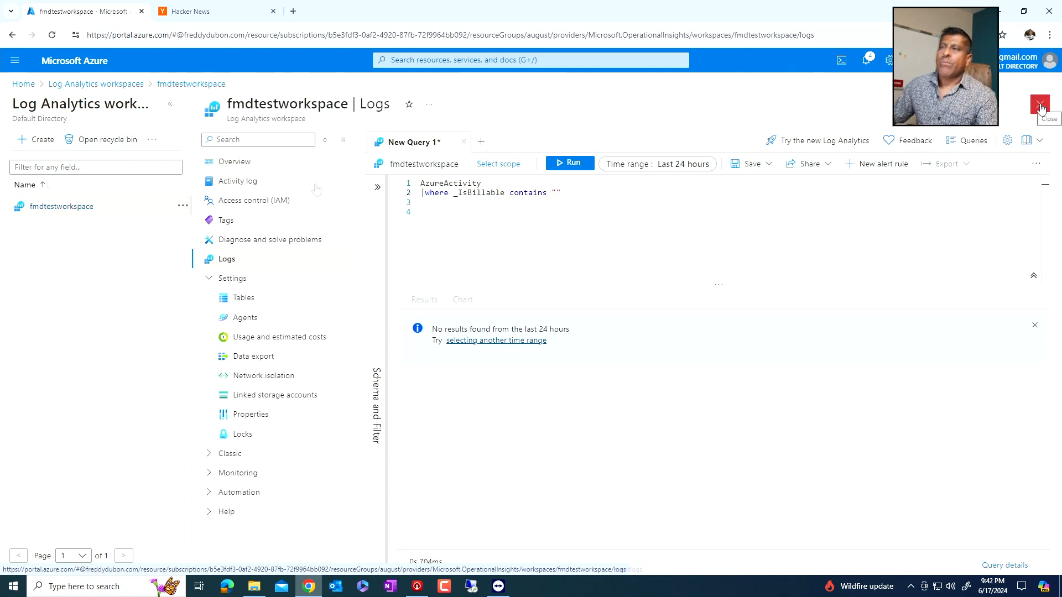
- Open the example query library in the workspace logs and show the Virtual Machines category
click(967, 140)
scroll(432, 321, down, 1)
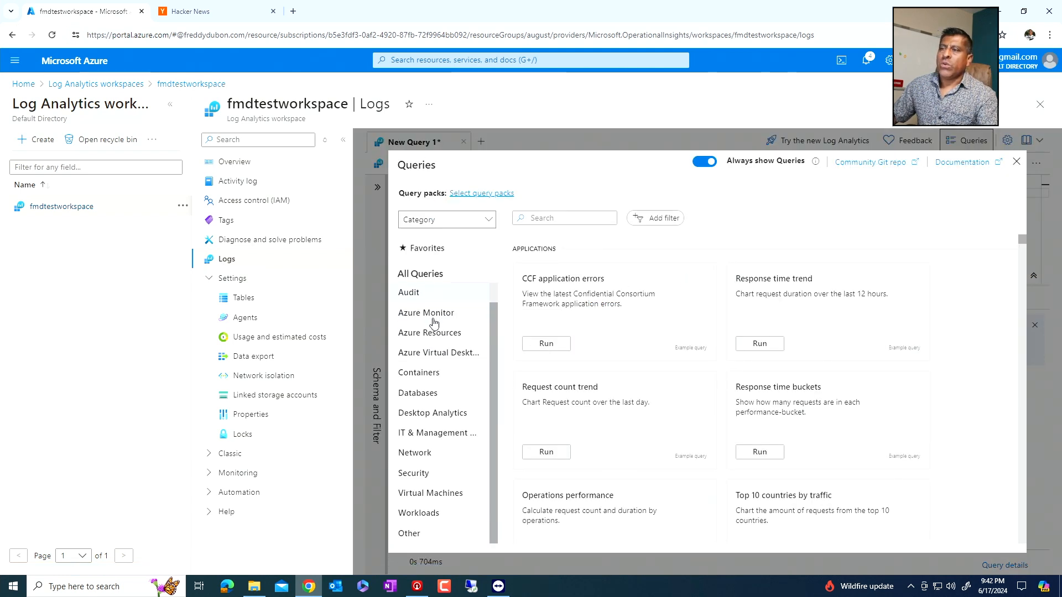
click(424, 495)
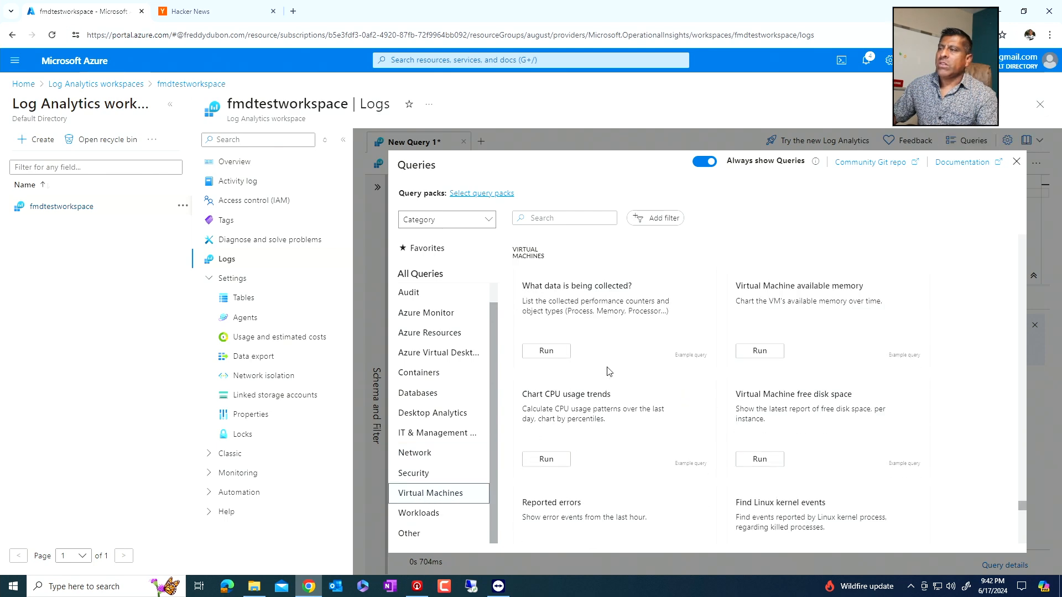
- Find the example query Bytes received by each IIS computer among the Virtual Machines queries and run it
scroll(608, 367, down, 1)
scroll(608, 363, down, 5)
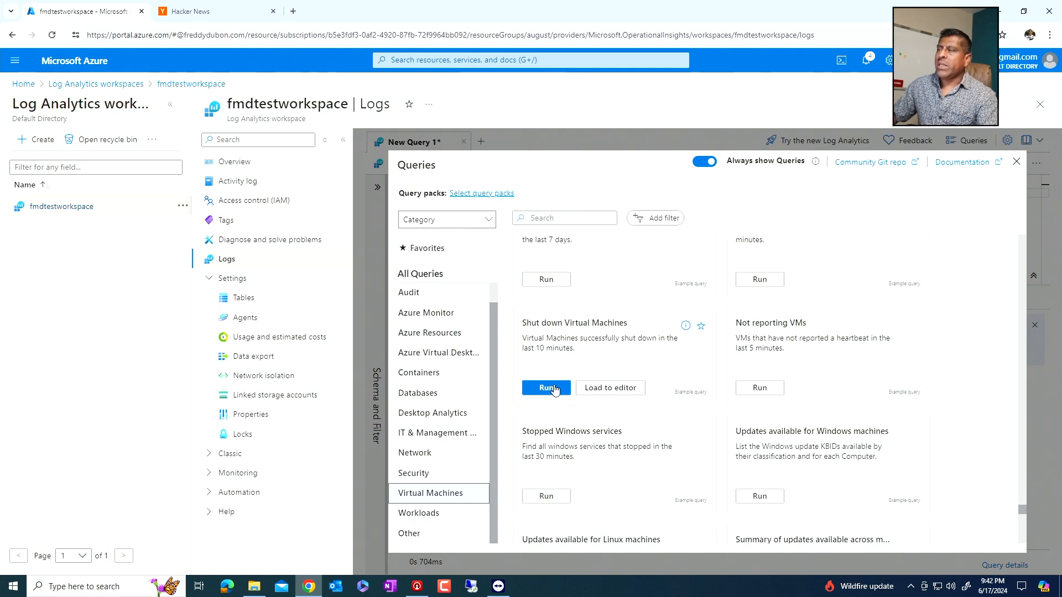
scroll(785, 387, down, 3)
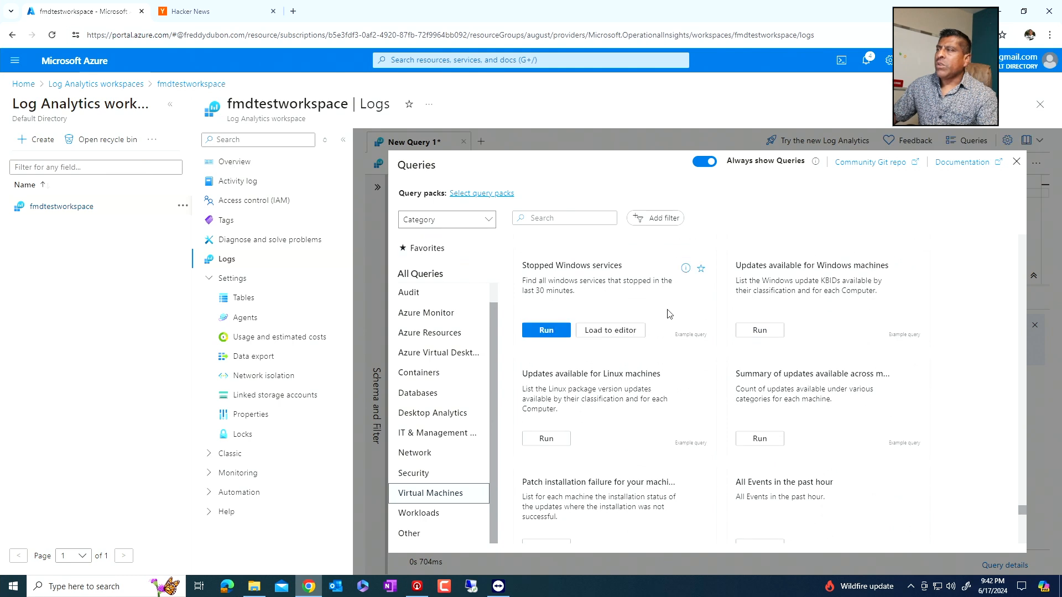
scroll(683, 271, down, 4)
scroll(688, 318, down, 4)
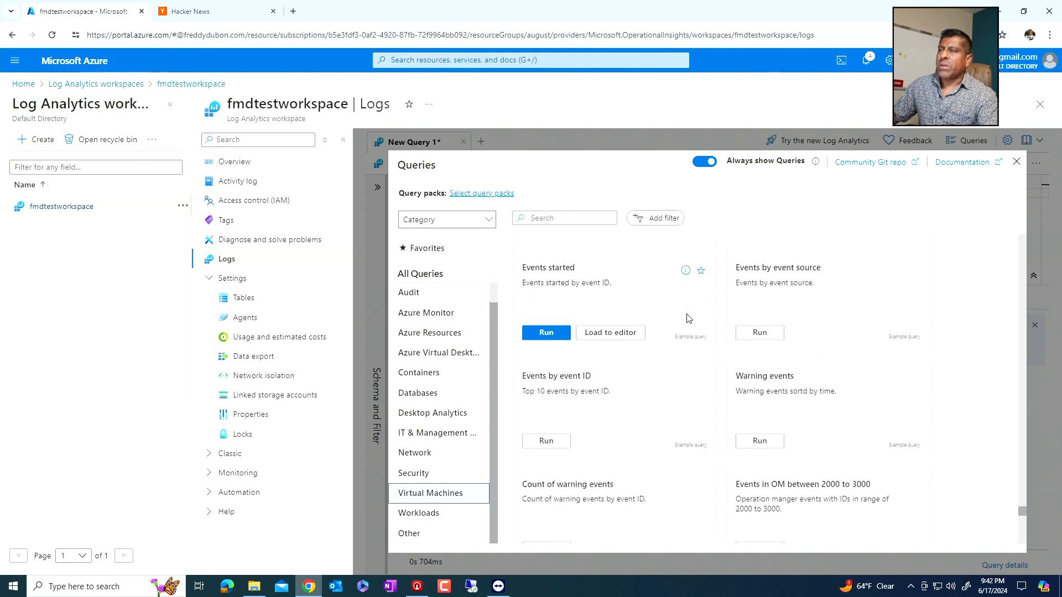
scroll(689, 318, down, 8)
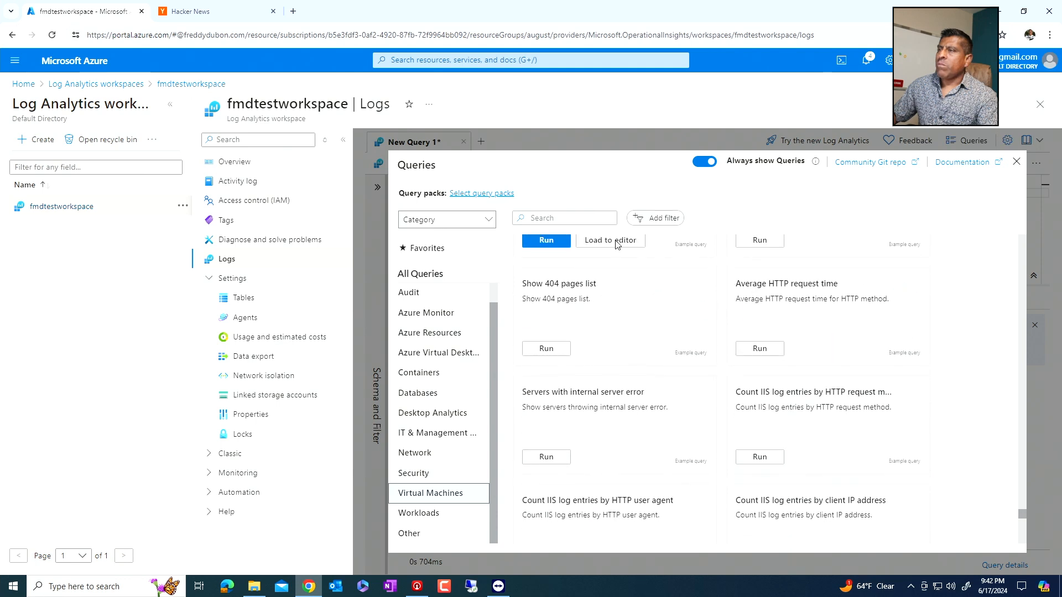
scroll(580, 348, down, 5)
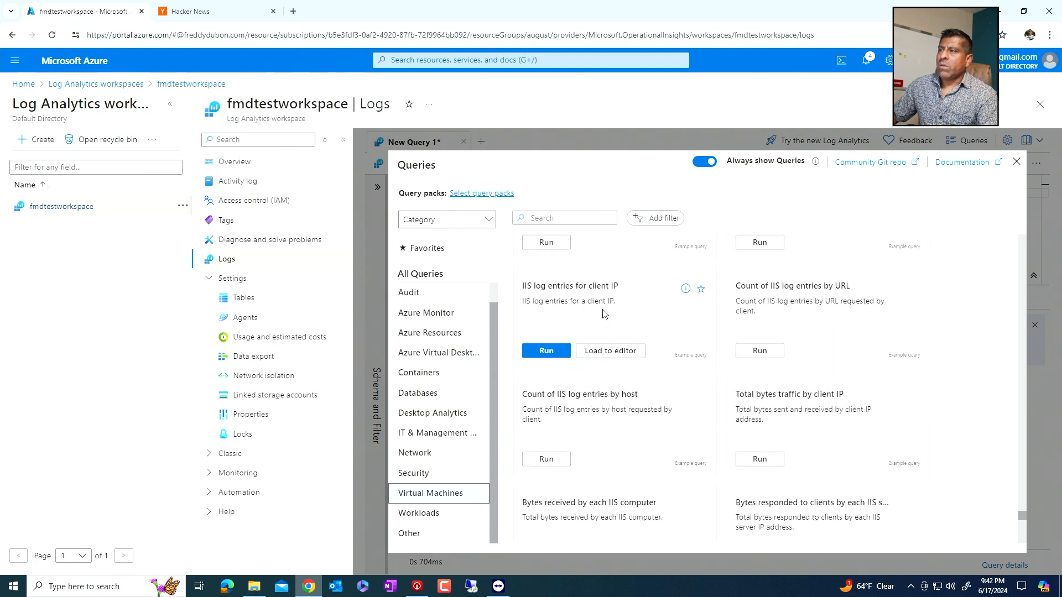
scroll(551, 364, down, 4)
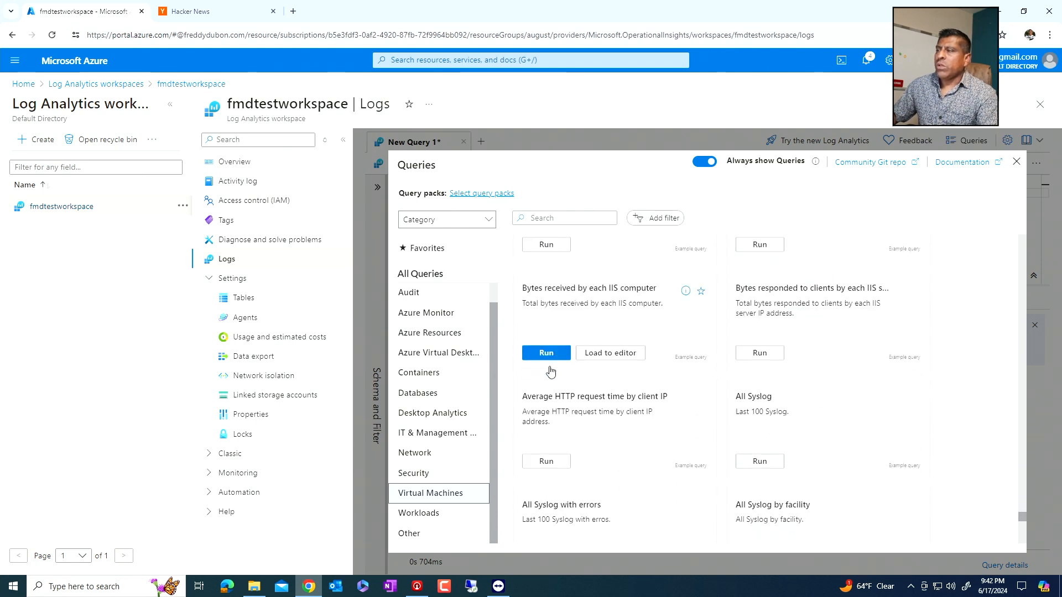
click(547, 344)
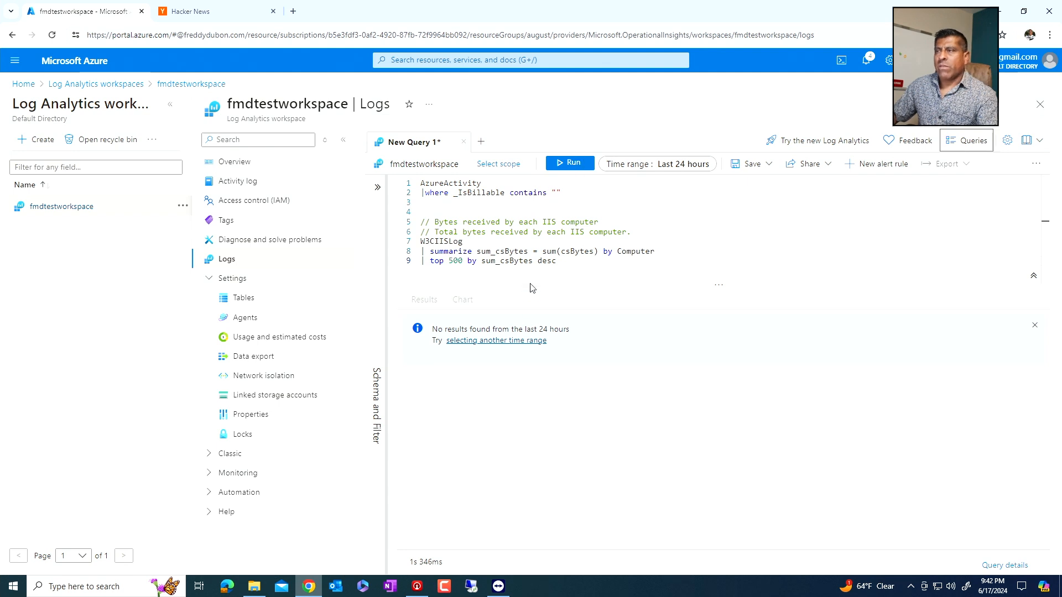
click(570, 164)
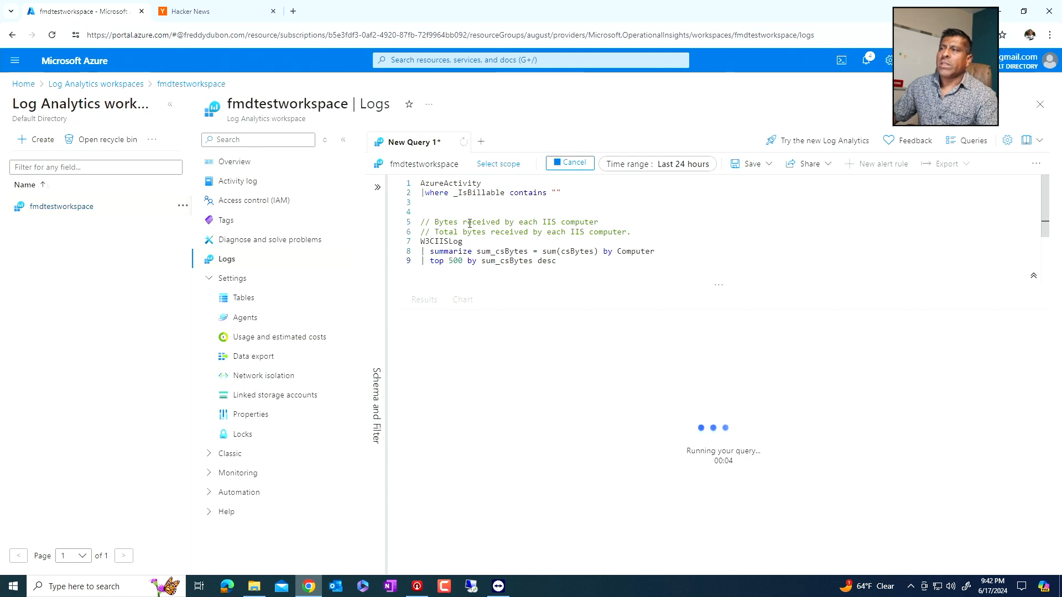
- Delete the AzureActivity query and its _IsBillable filter from the editor, then try to run the remaining W3CIISLog query
click(477, 203)
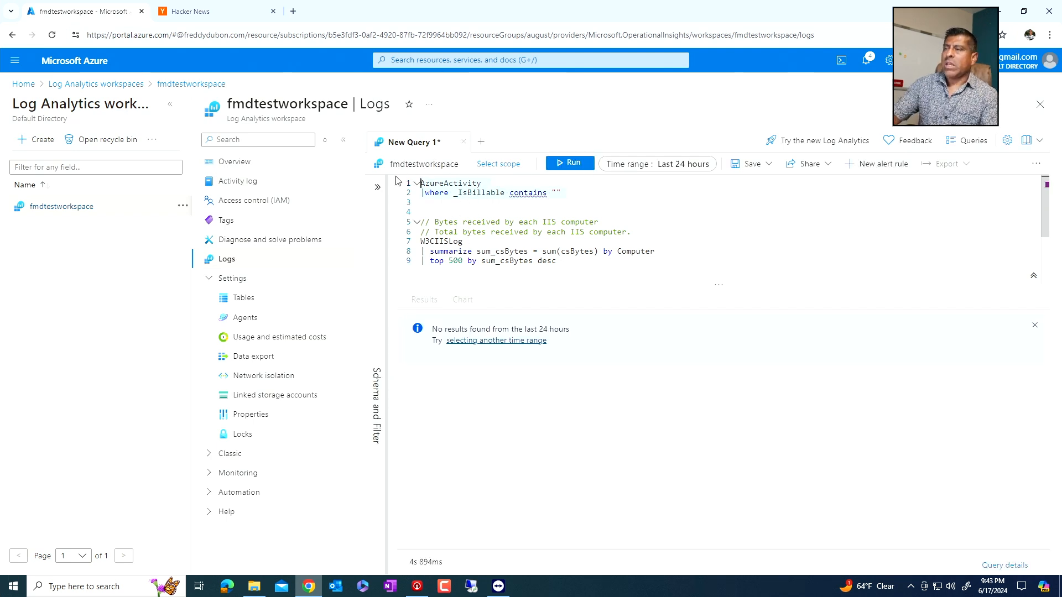
key(Delete)
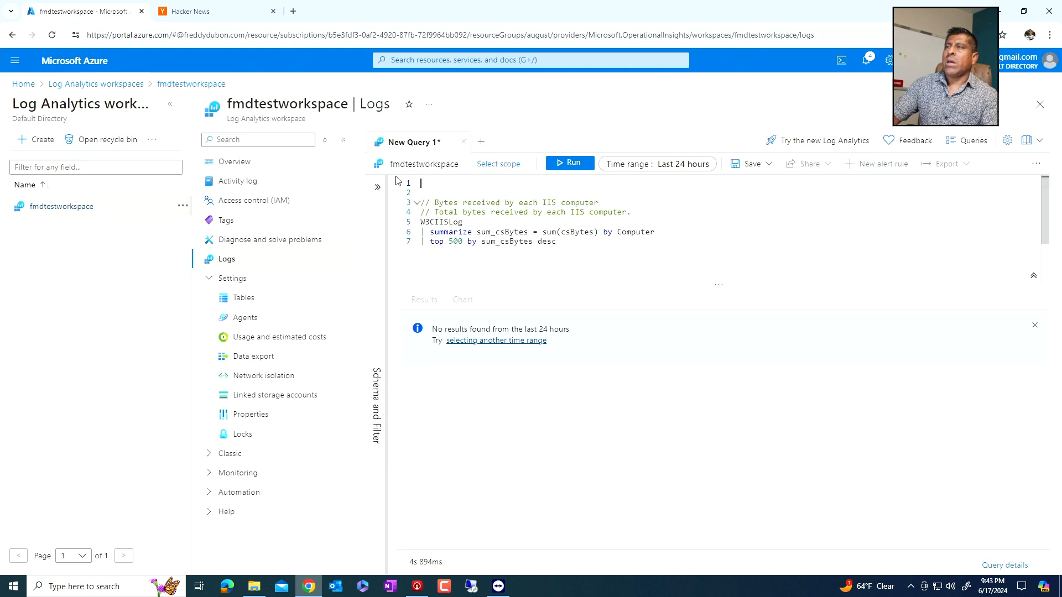
click(558, 166)
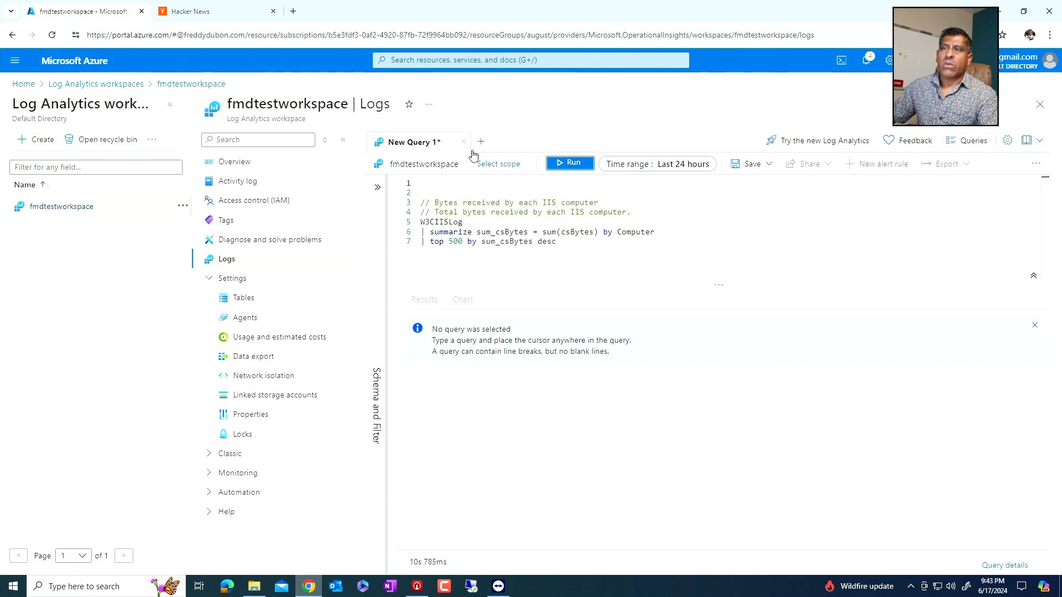
mouse_move(439, 222)
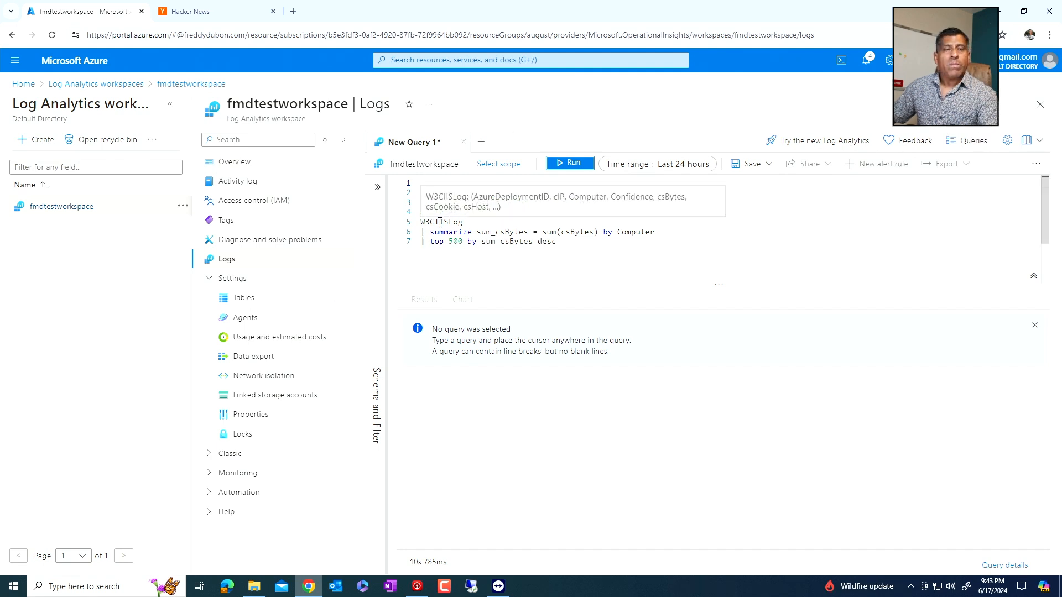